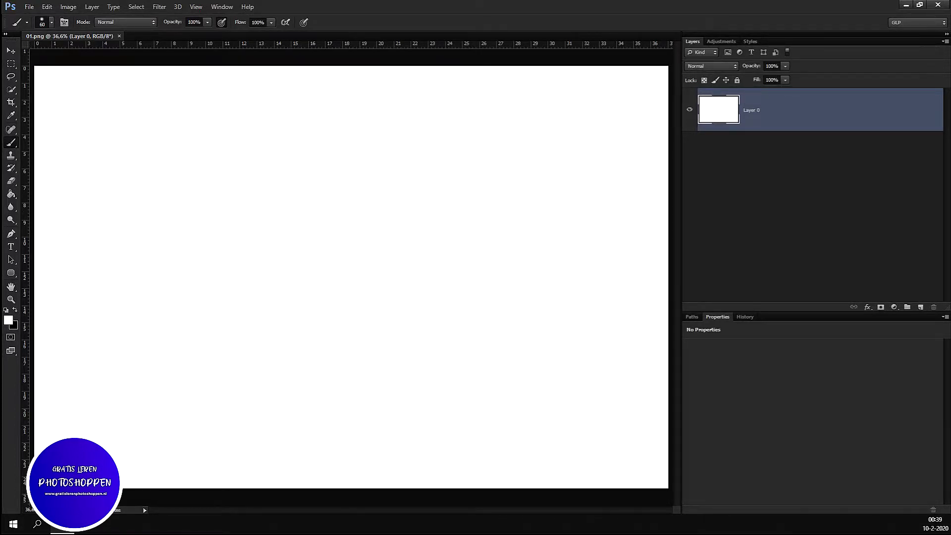
Step: Check the Image Size and New document dialogs, cancelling both without changes
left_click(69, 7)
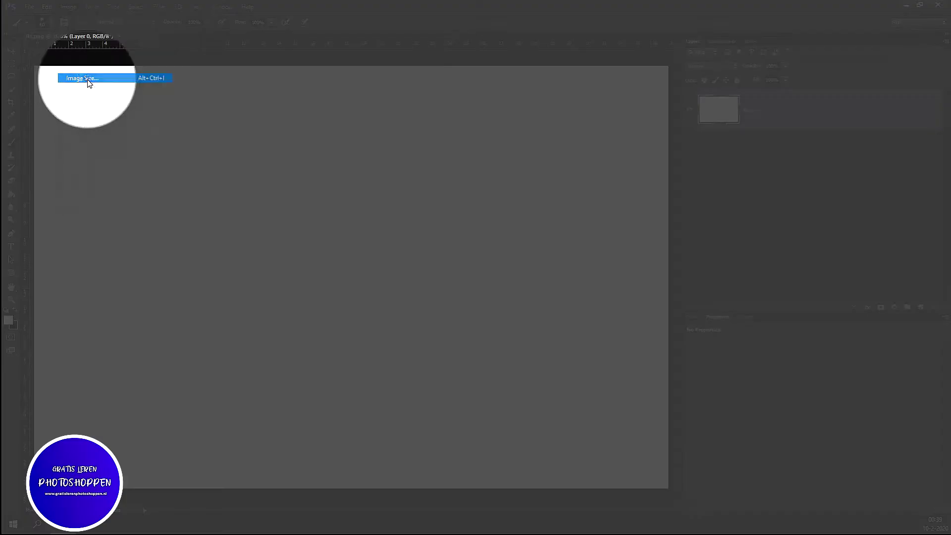
left_click(87, 78)
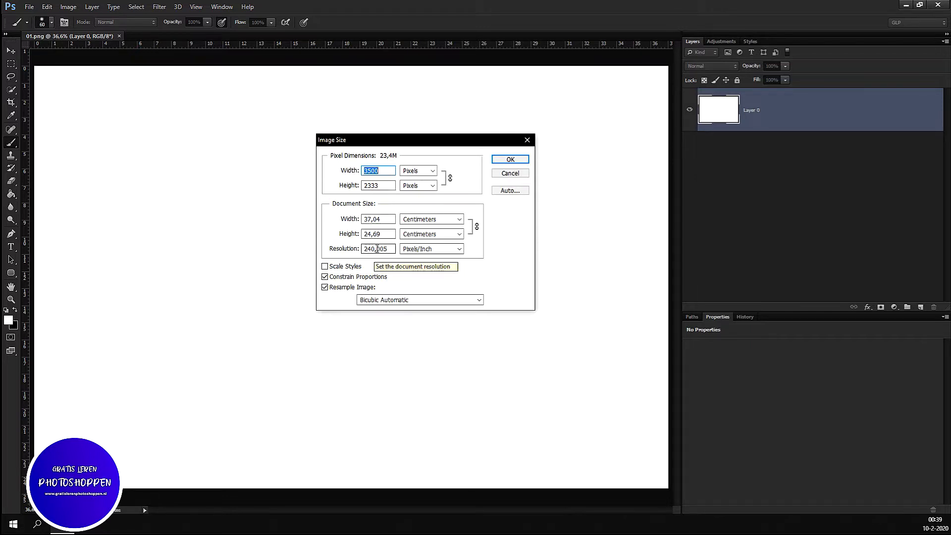
left_click(510, 172)
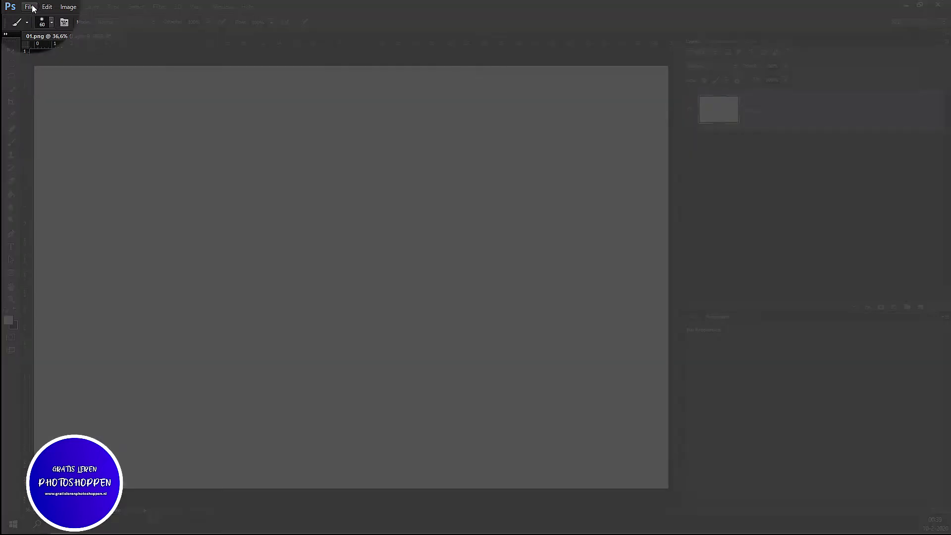
left_click(30, 7)
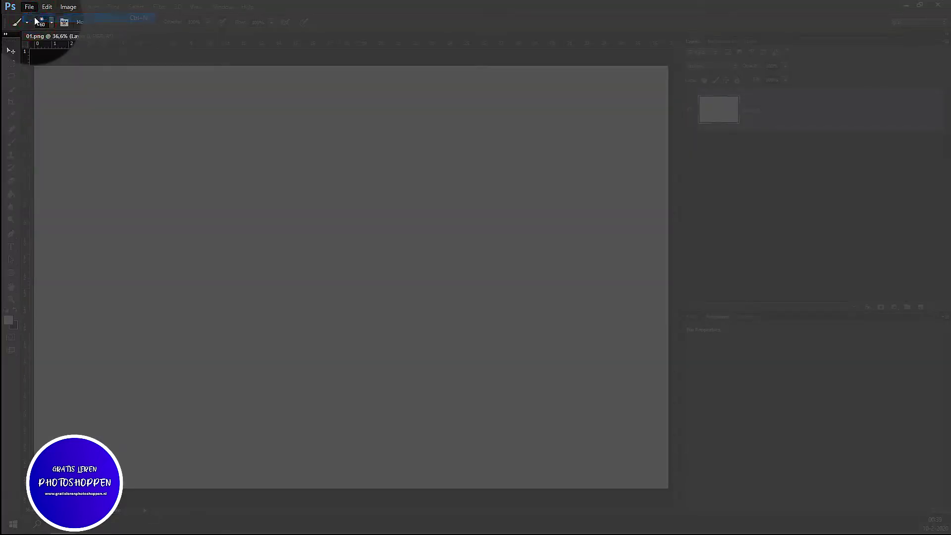
left_click(33, 17)
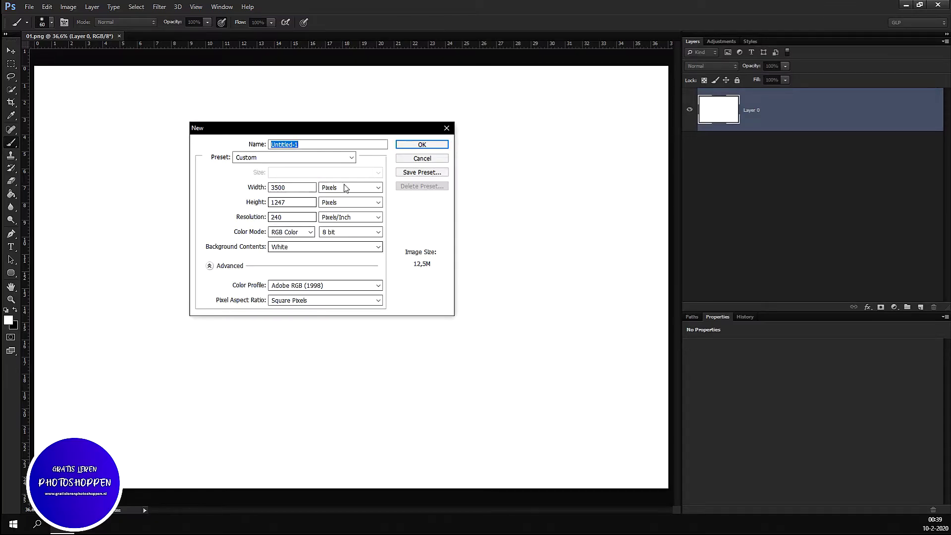
left_click(447, 128)
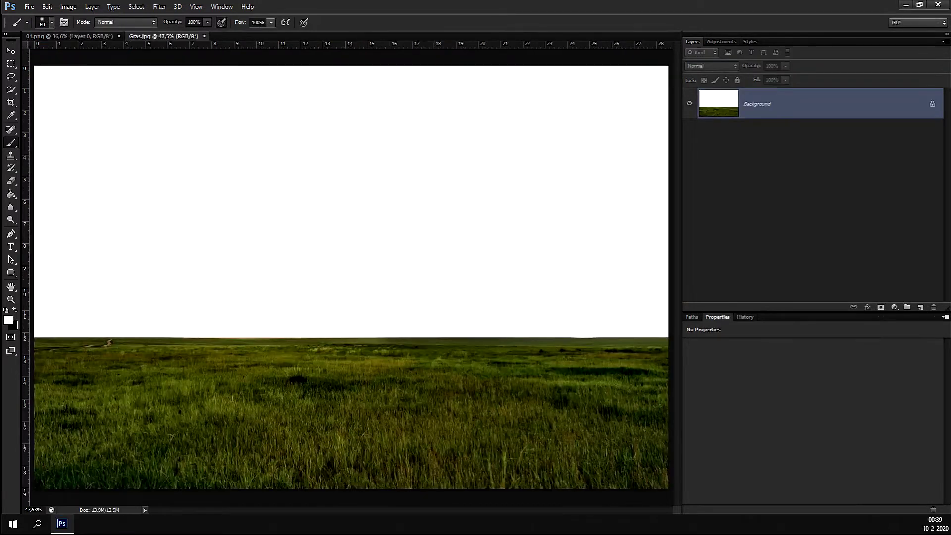
Step: Select the grass from the horizon to the bottom of Gras.jpg and cut it
left_click(11, 63)
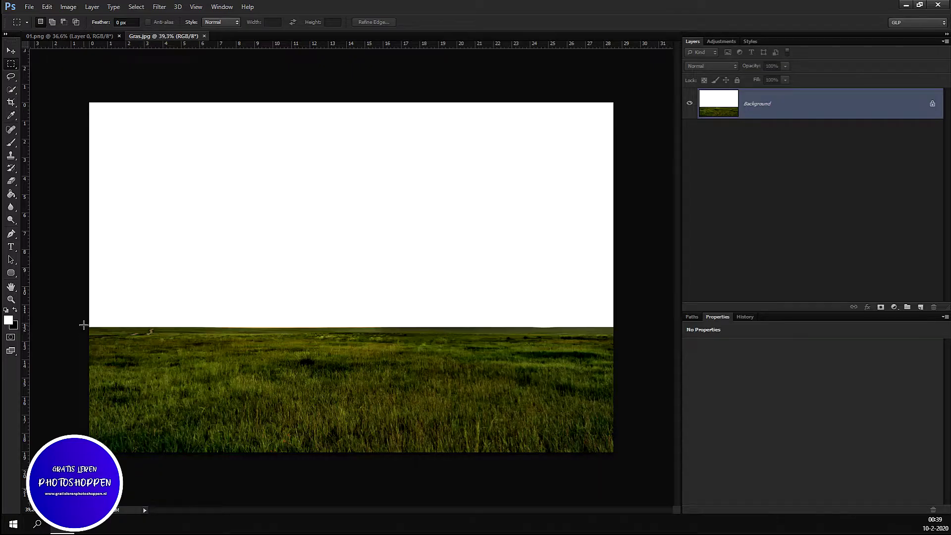
left_click_drag(83, 322, 836, 508)
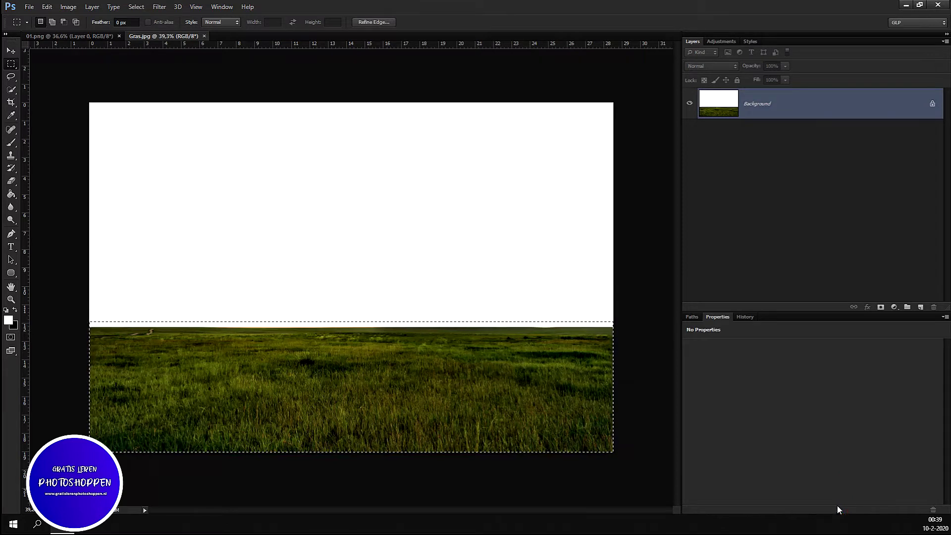
key("BackSpace")
key("ctrl+d")
Step: Close Gras.jpg without saving and paste the grass into 01.png
left_click(208, 35)
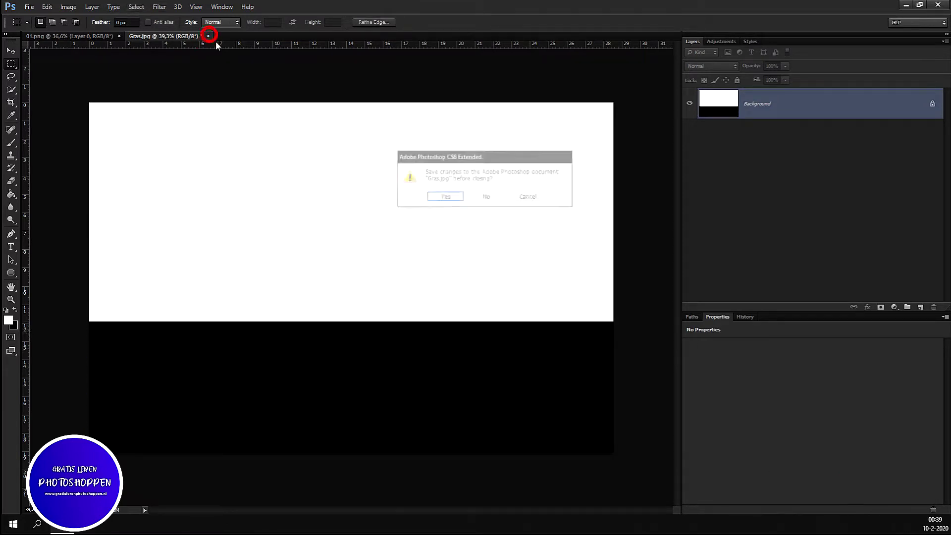
left_click(486, 197)
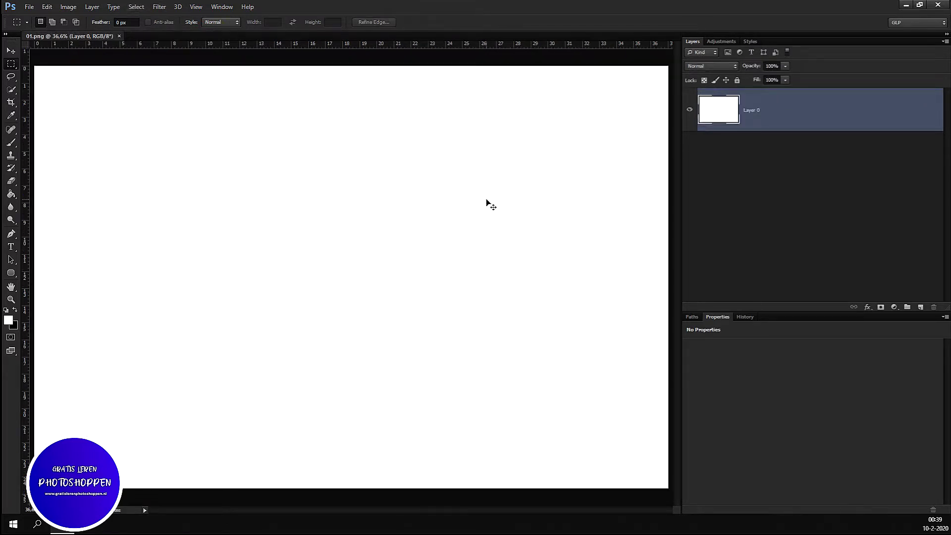
key("ctrl+v")
Step: Scale the grass layer to the full canvas width, move it down, and stretch it taller
key("ctrl+minus")
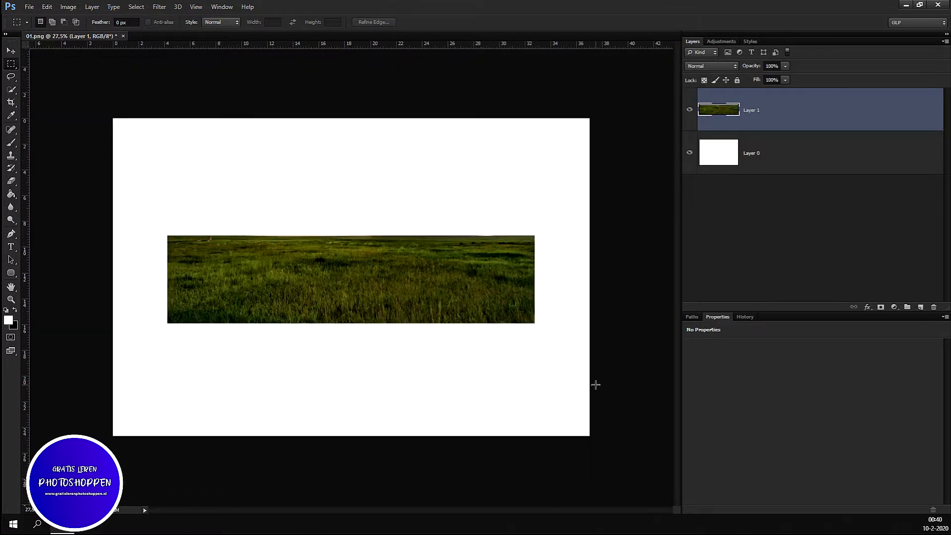
key("ctrl+t")
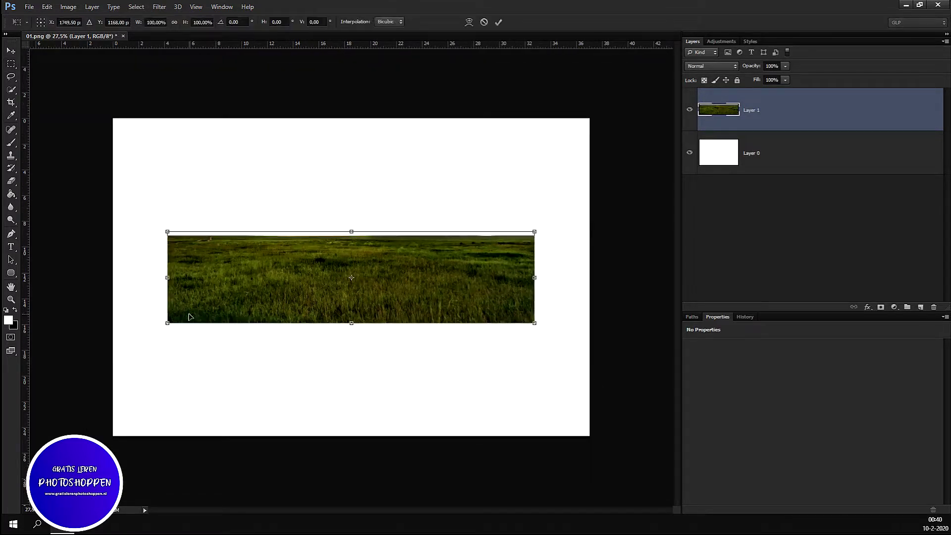
left_click_drag(167, 326, 111, 338)
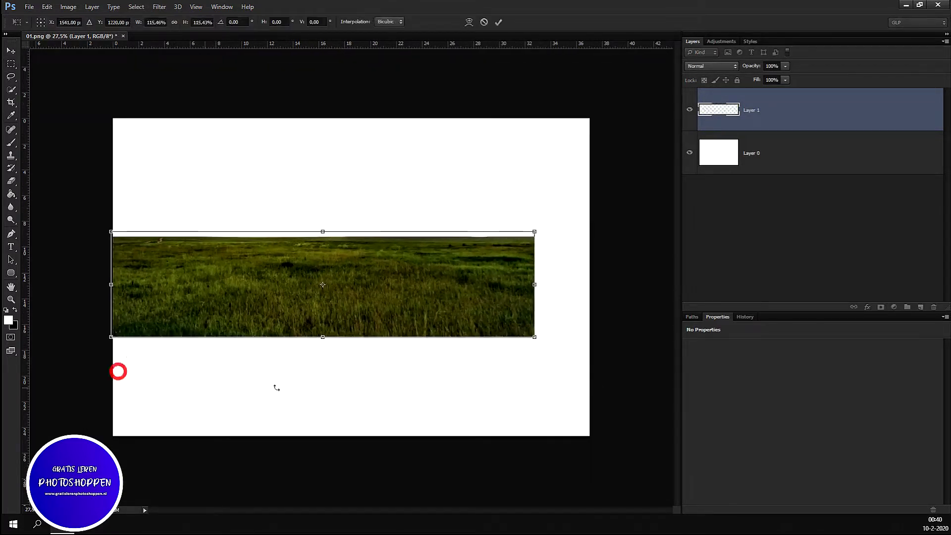
left_click_drag(533, 337, 590, 359)
left_click_drag(452, 307, 449, 395)
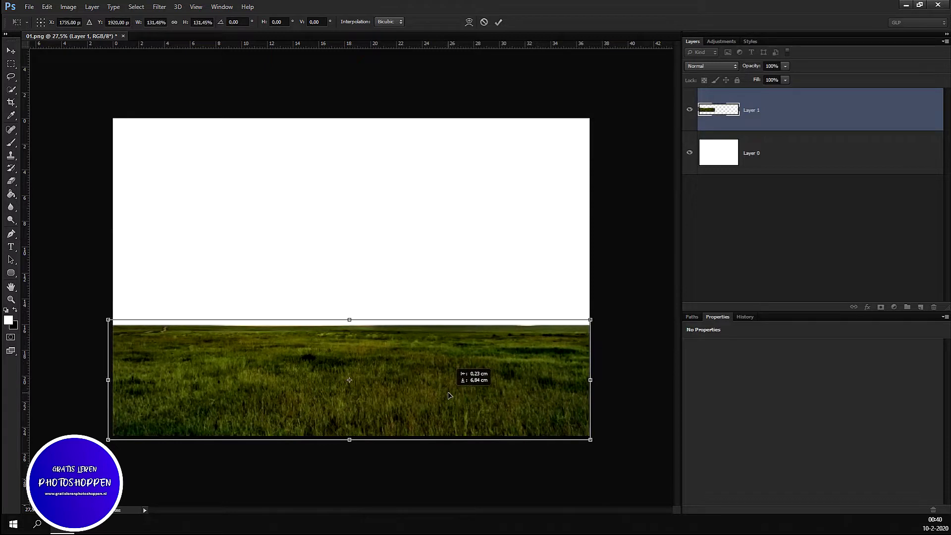
left_click_drag(450, 395, 452, 395)
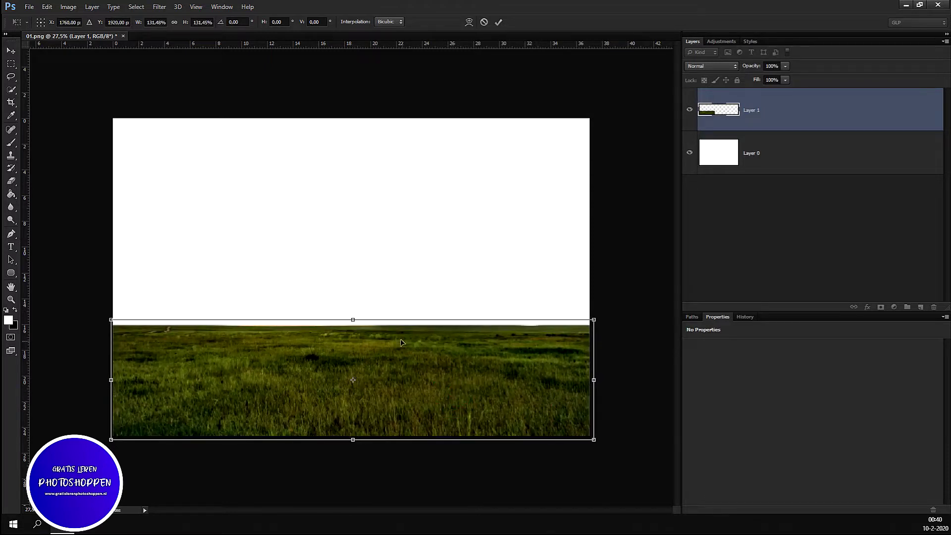
mouse_move(353, 321)
left_mouse_down()
mouse_move(354, 251)
mouse_move(354, 261)
left_mouse_up()
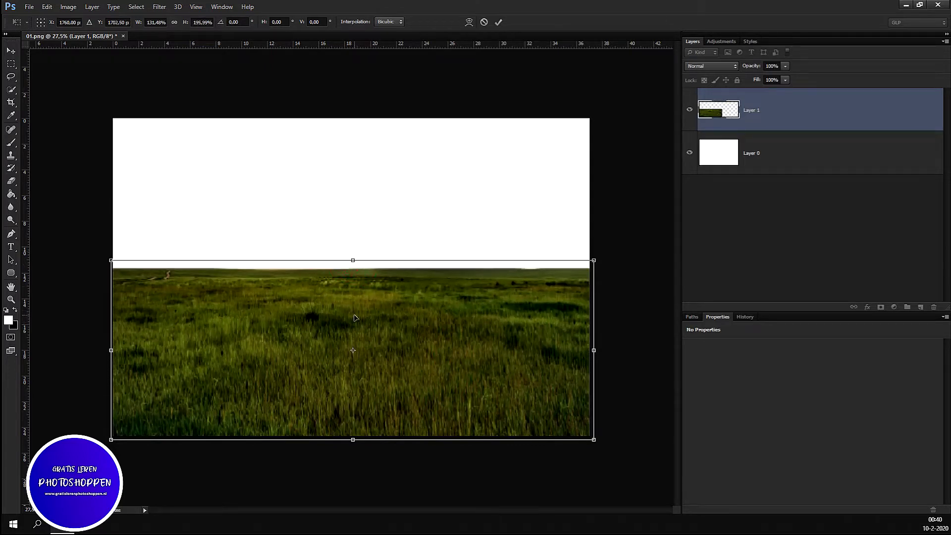
key("Return")
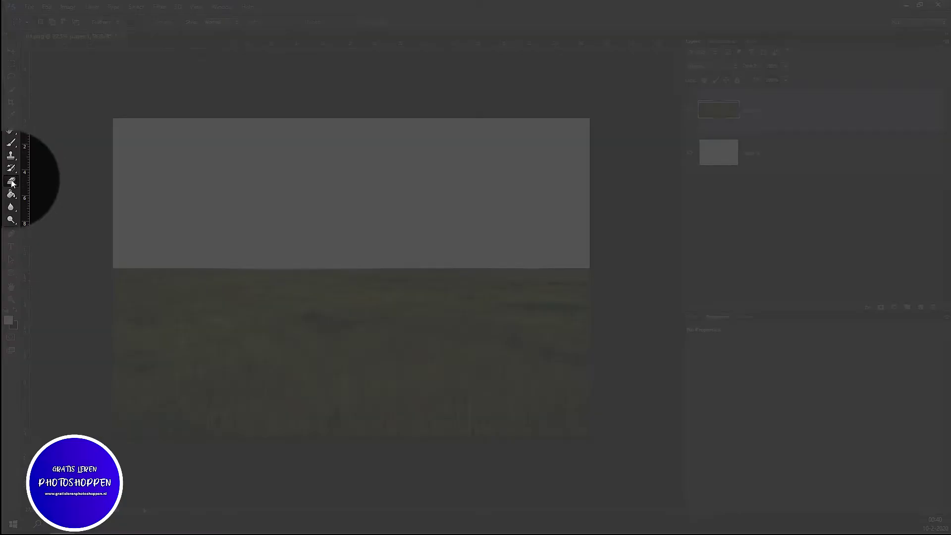
Step: Erase the white areas of Layer 0 and Layer 1 with the Magic Eraser
left_click(11, 181)
left_click(55, 200)
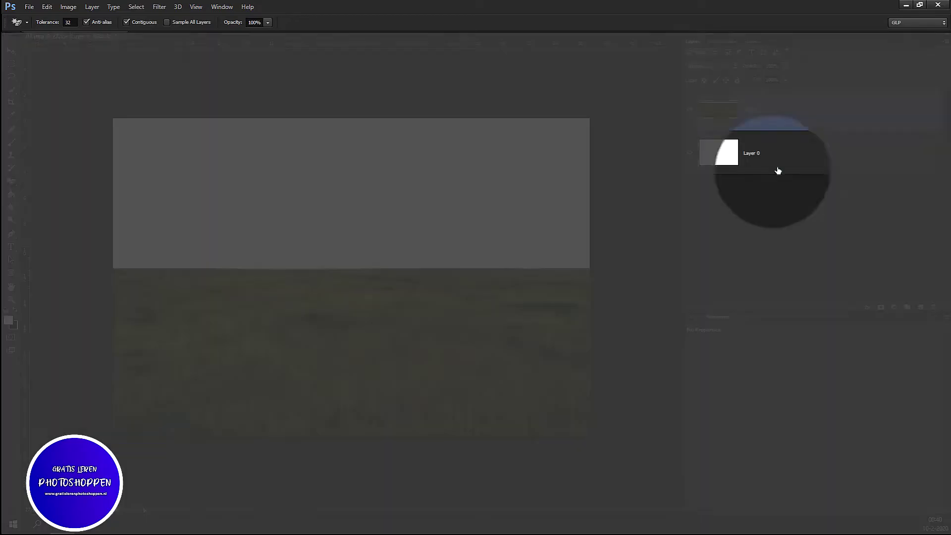
left_click(779, 162)
left_click(401, 207)
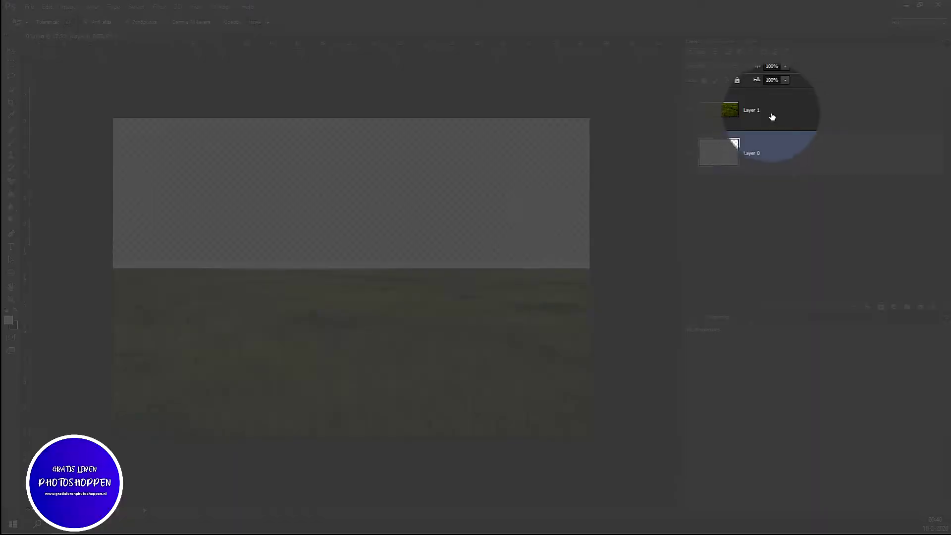
left_click(770, 110)
left_click(436, 261)
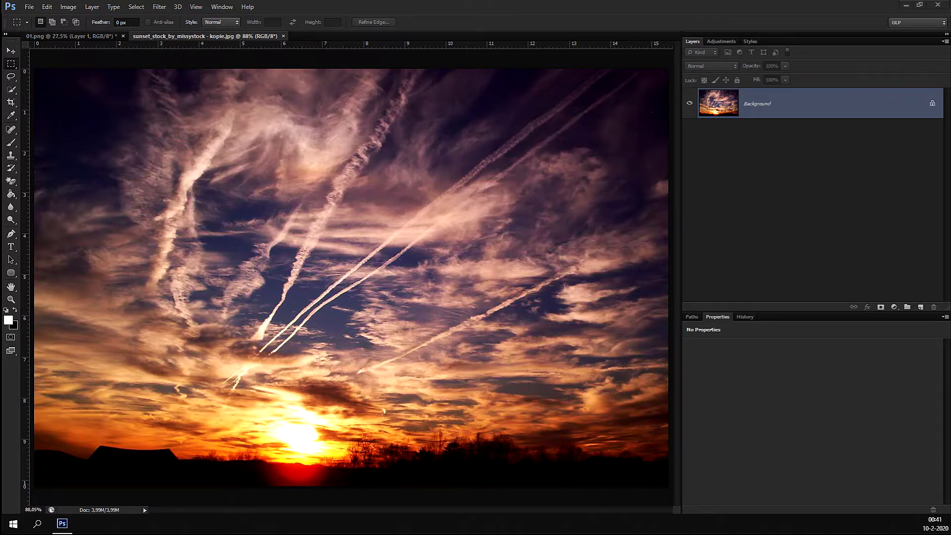
Step: Select the sky down to the horizon in the sunset photo and cut it
scroll(361, 280, "down", 2)
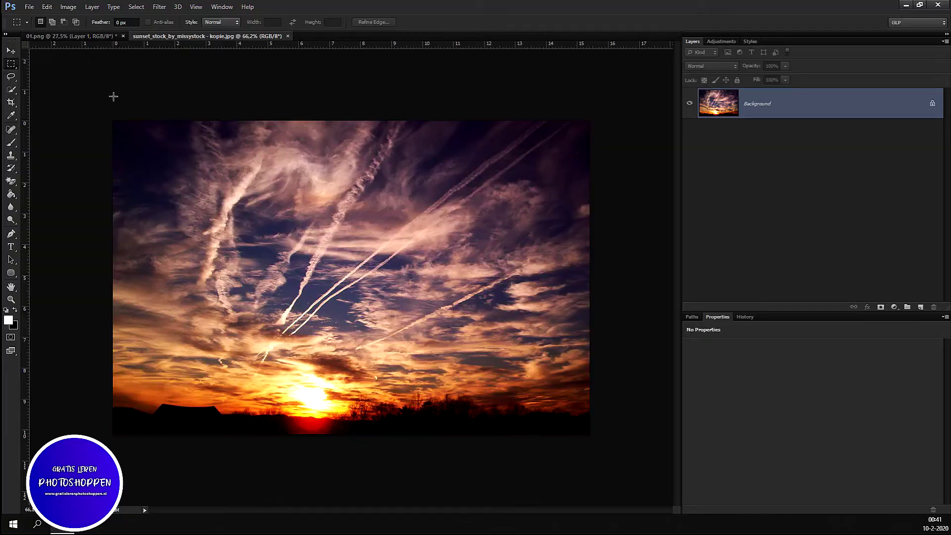
left_click_drag(113, 120, 609, 375)
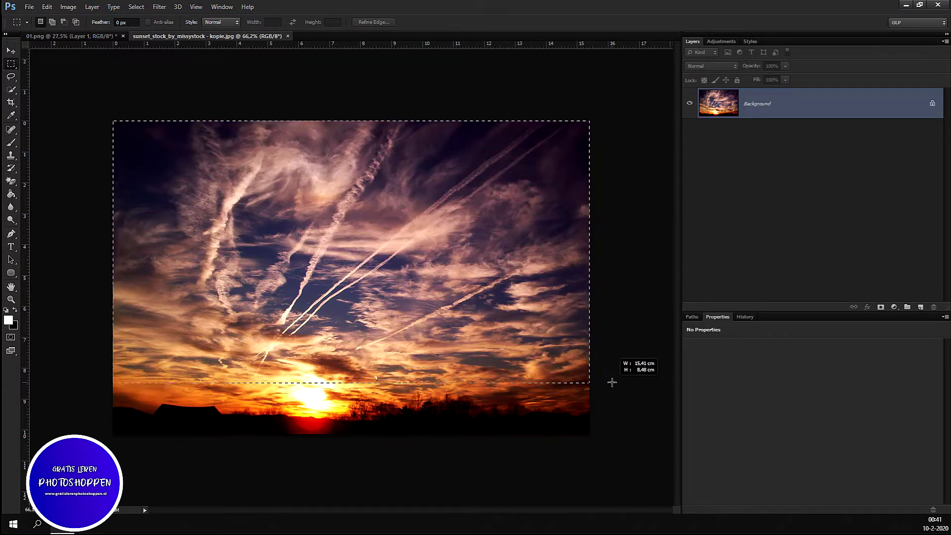
left_click_drag(609, 374, 612, 383)
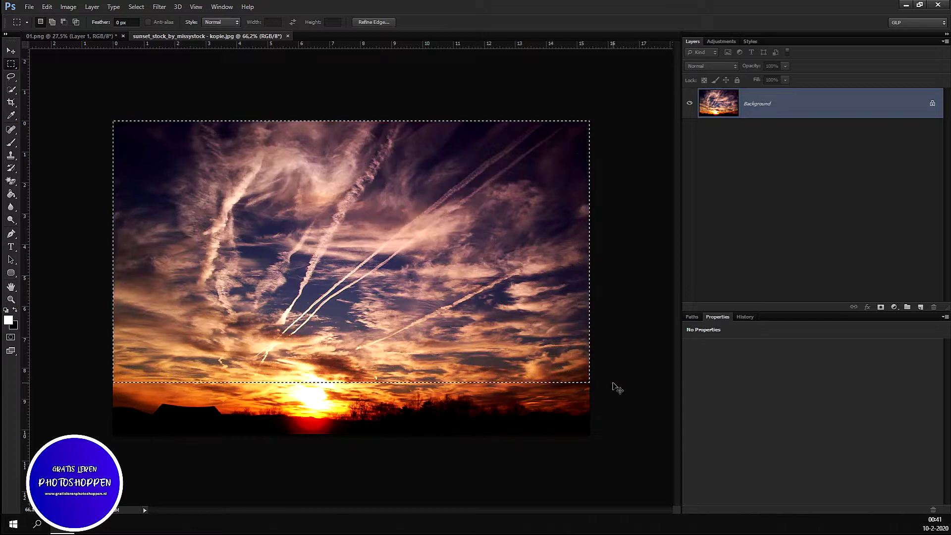
key("BackSpace")
key("ctrl+d")
Step: Close the sunset photo without saving and paste the sky onto Layer 0 of 01.png
left_click(292, 36)
left_click(486, 197)
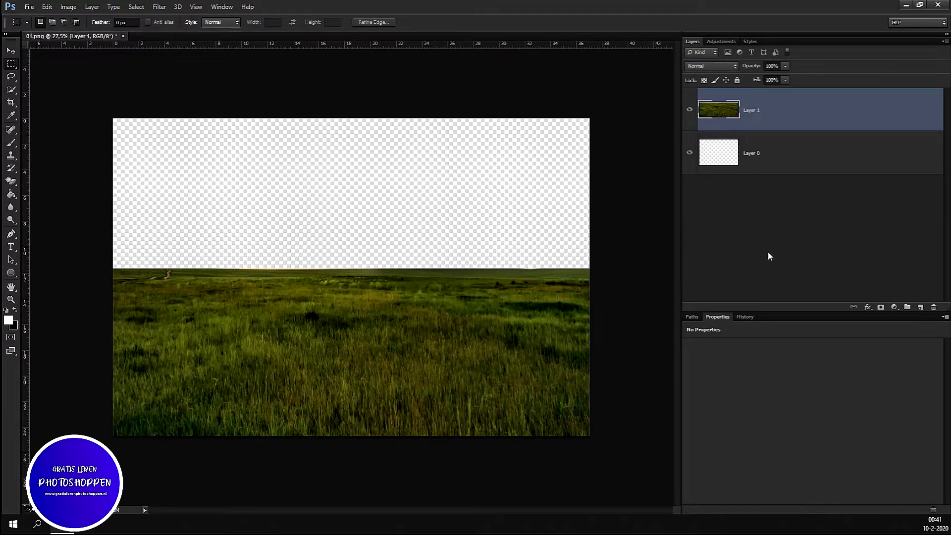
left_click(798, 160)
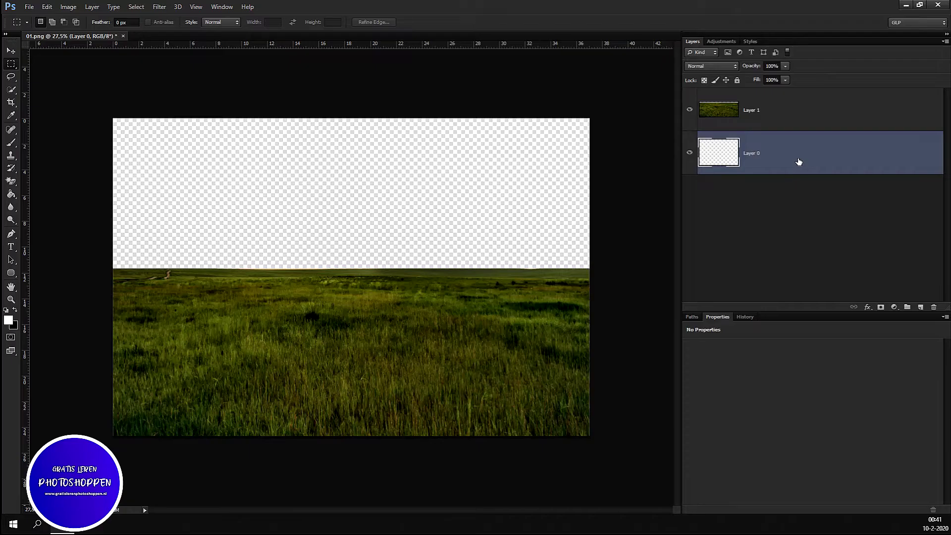
key("ctrl+v")
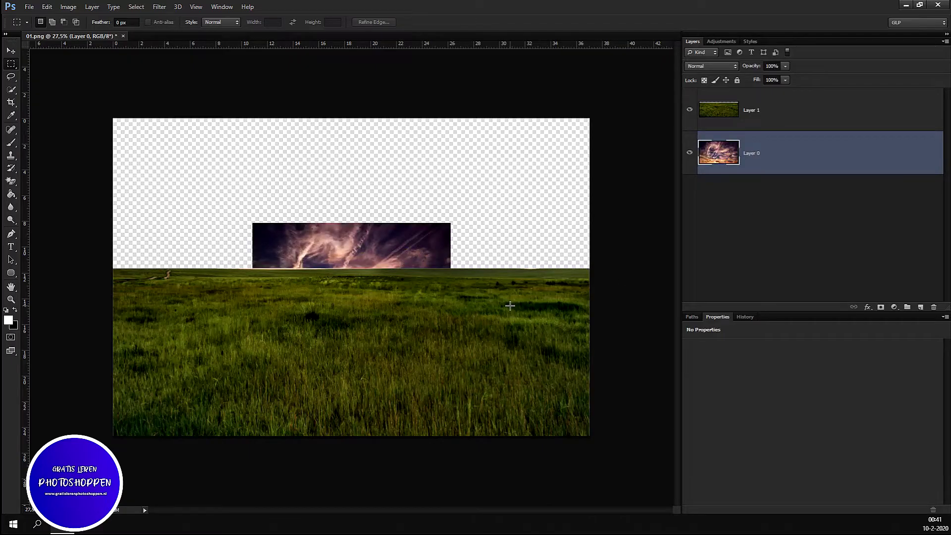
Step: Scale the sky to span the canvas width and end at the horizon
key("ctrl+t")
left_click_drag(285, 255, 146, 149)
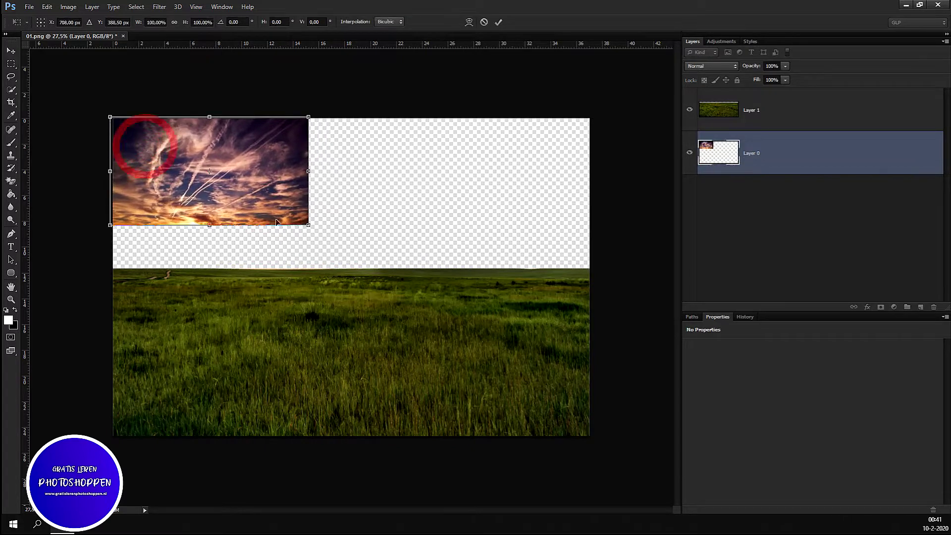
left_click_drag(308, 226, 639, 308)
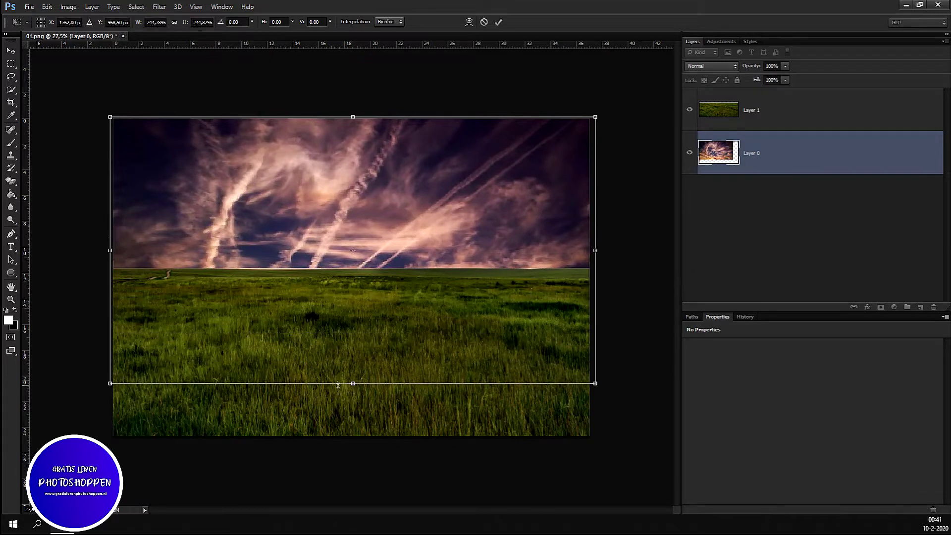
left_click_drag(348, 385, 358, 280)
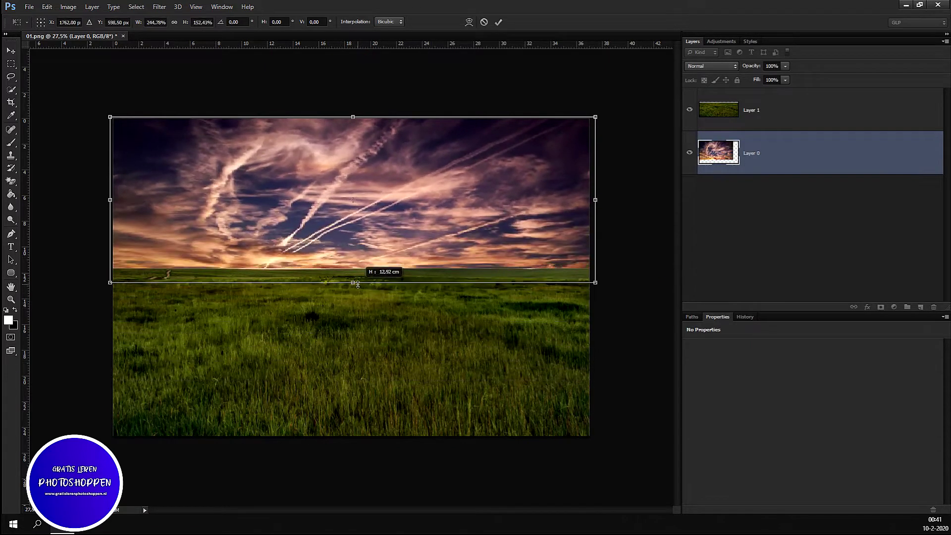
left_click_drag(357, 280, 361, 277)
key("Return")
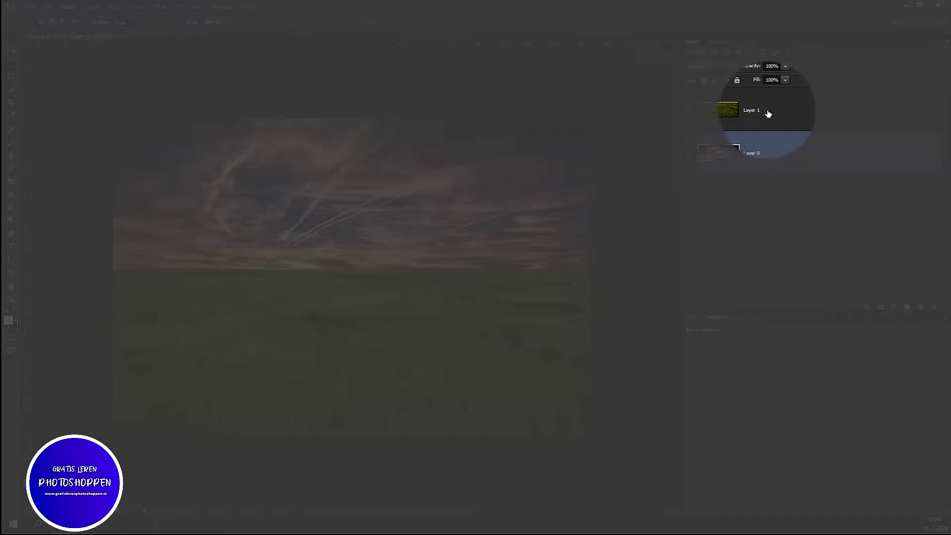
Step: Add a Color Balance layer clipped to the grass, with Midtones Red +17 and Green -10
left_click(773, 117)
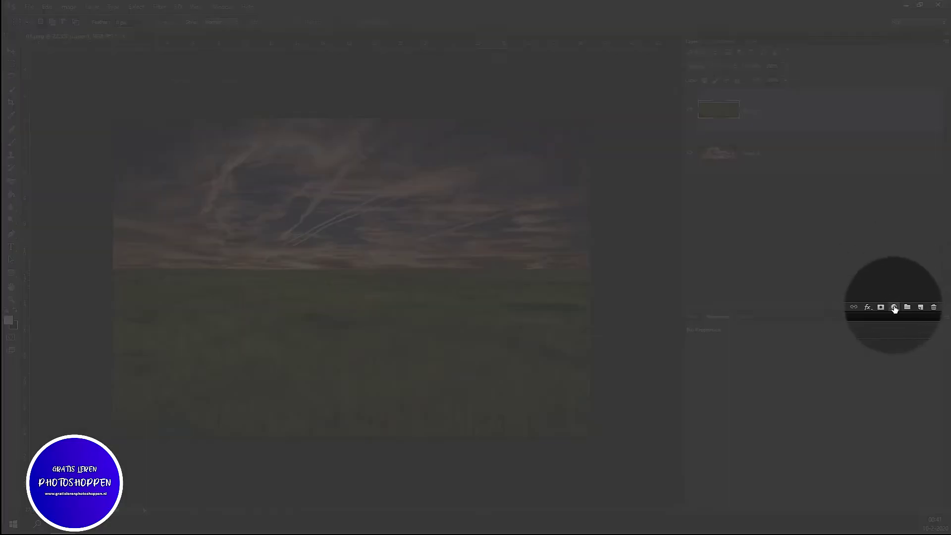
left_click(894, 307)
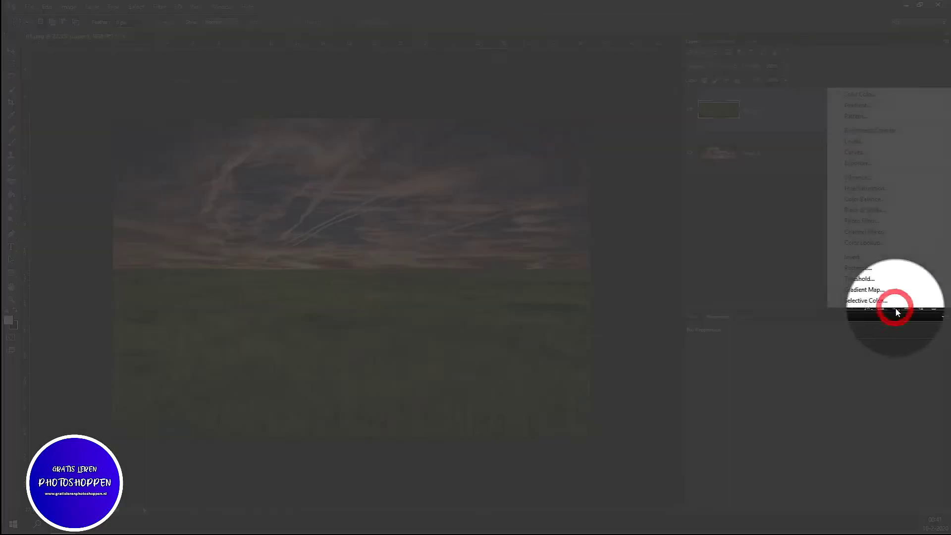
left_click(895, 200)
left_click(874, 509)
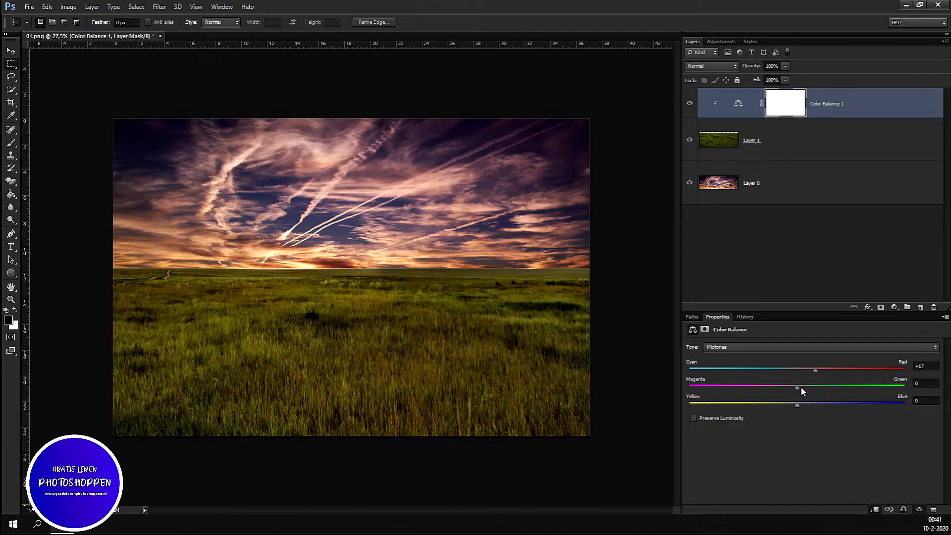
left_click_drag(801, 387, 786, 393)
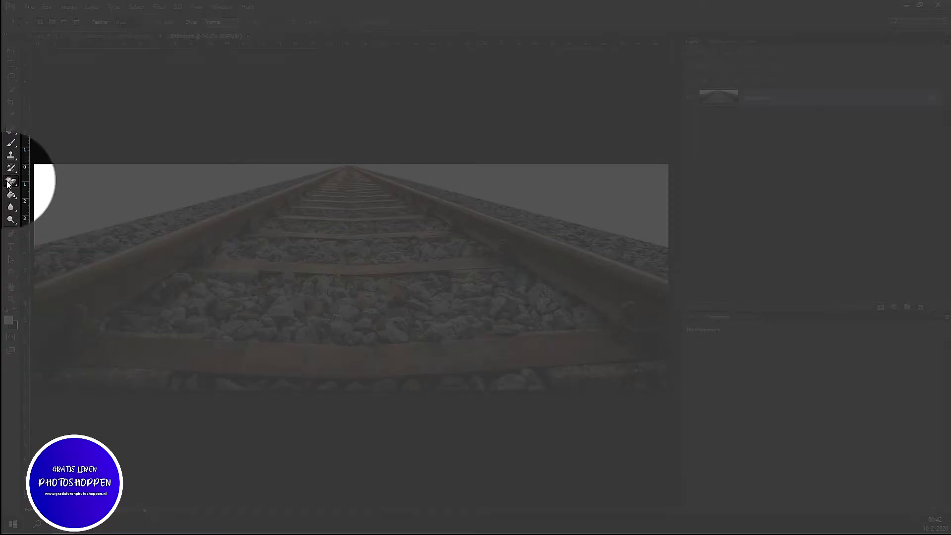
Step: Erase the white background of Rails.png and cut the whole tracks image
left_click(47, 198)
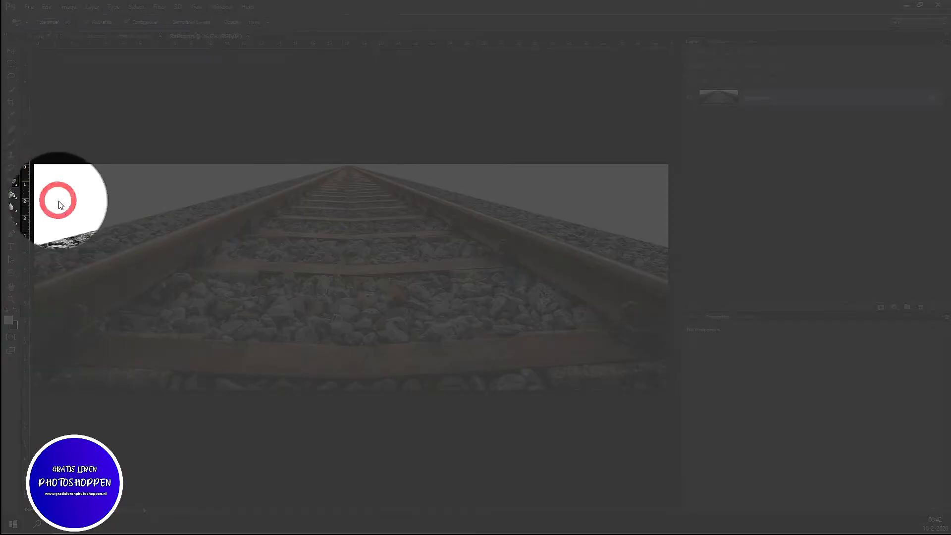
left_click(76, 194)
scroll(409, 223, "down", 2, "alt")
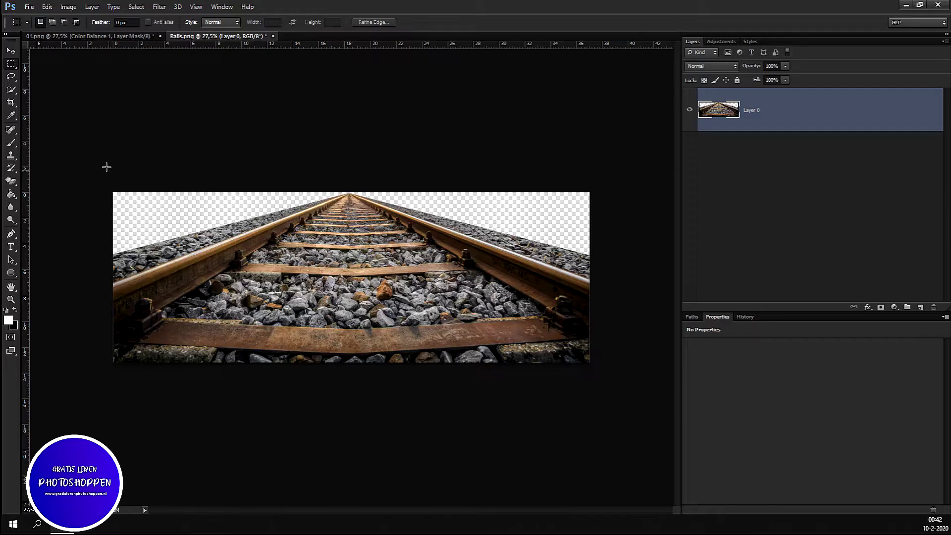
left_click_drag(106, 165, 703, 503)
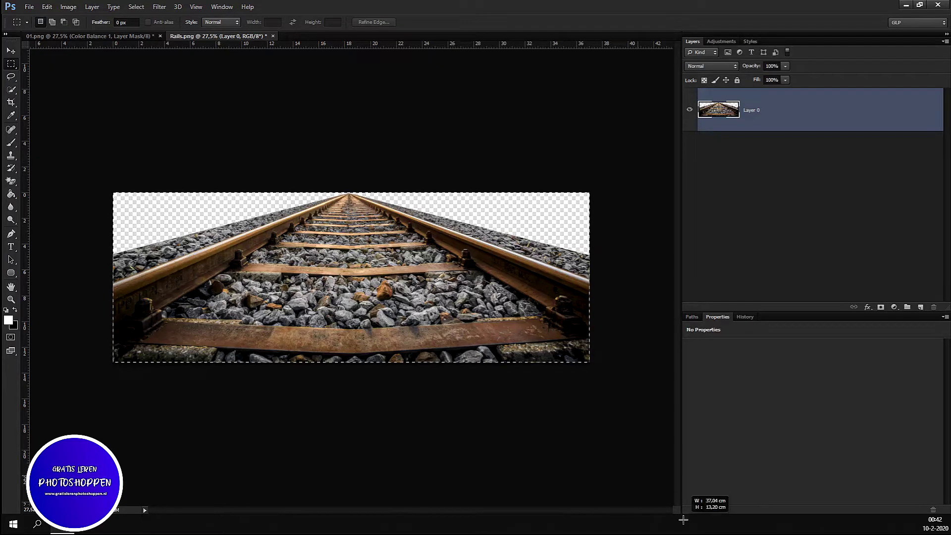
key("ctrl+x")
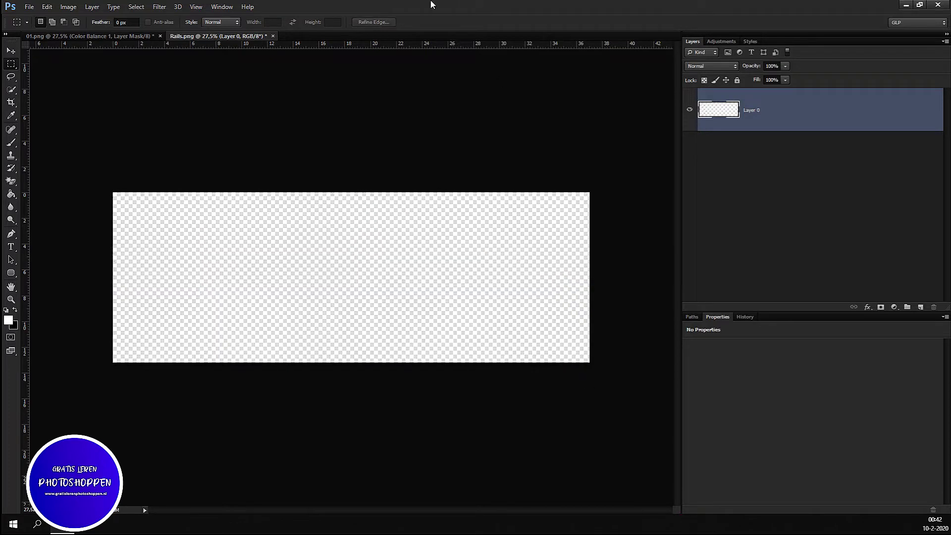
Step: Close Rails.png without saving and paste the tracks into 01.png as Layer 2
left_click(272, 36)
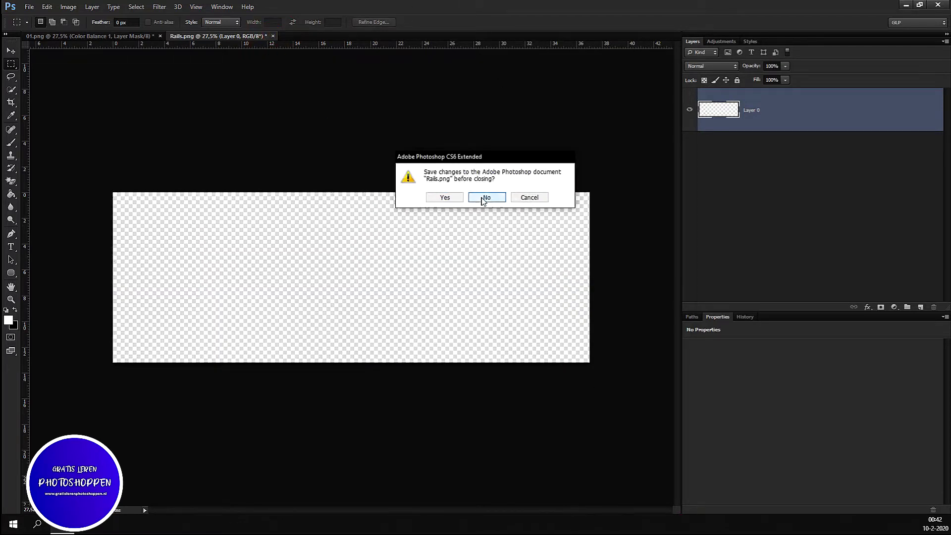
left_click(481, 198)
key("ctrl+v")
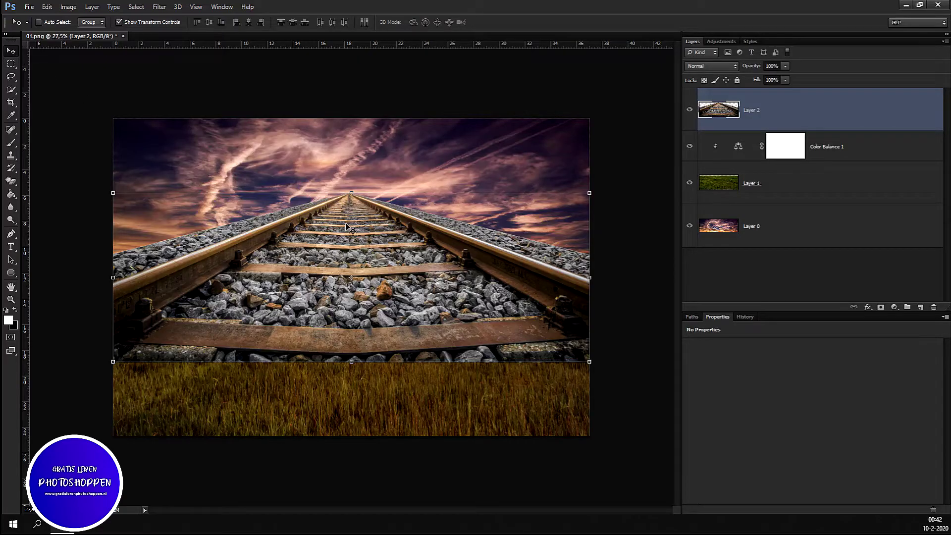
Step: Move the tracks down to the horizon and enlarge them over the bottom-left corner
mouse_move(349, 228)
left_mouse_down()
mouse_move(358, 305)
mouse_move(346, 310)
mouse_move(354, 307)
left_mouse_up()
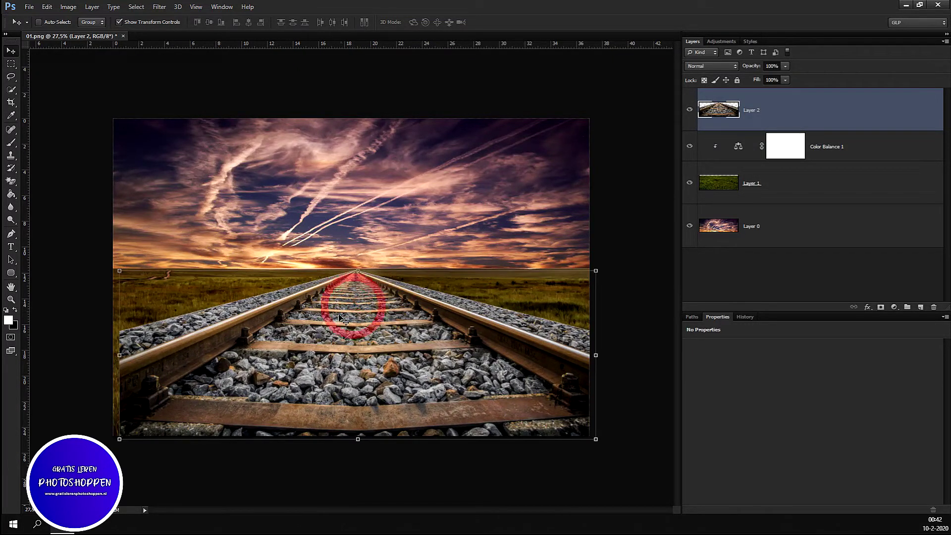
key("ctrl+t")
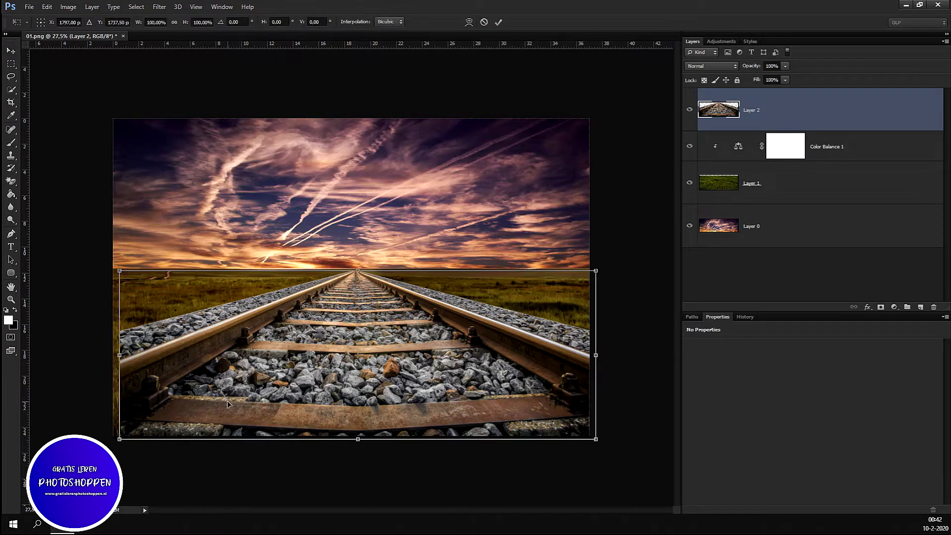
left_click_drag(120, 442, 111, 449)
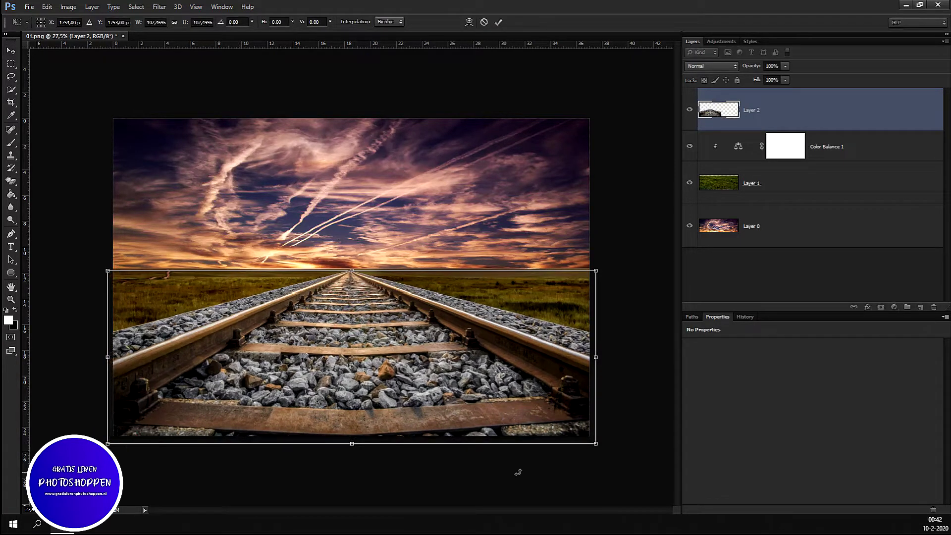
key("Return")
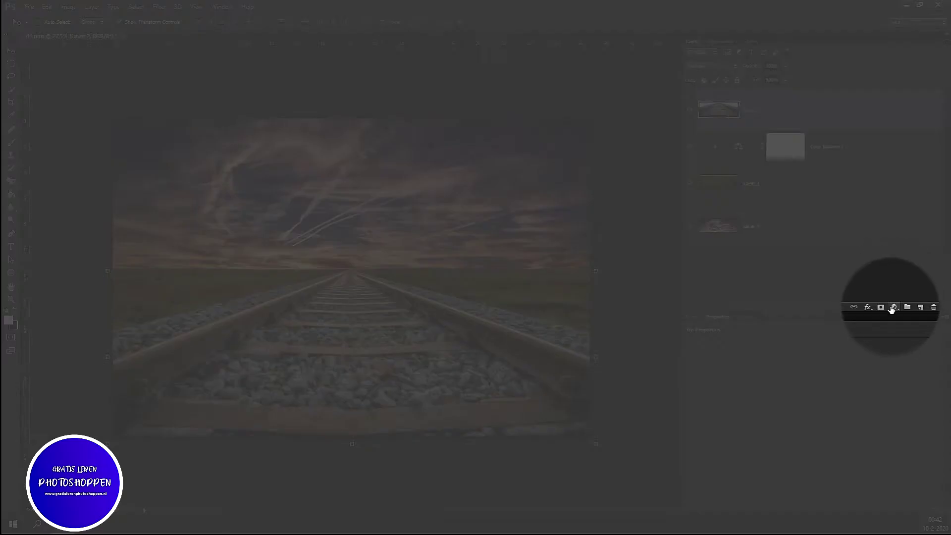
Step: Add a layer mask to the tracks and paint black to hide the left gravel edge
left_click(881, 306)
left_click(16, 306)
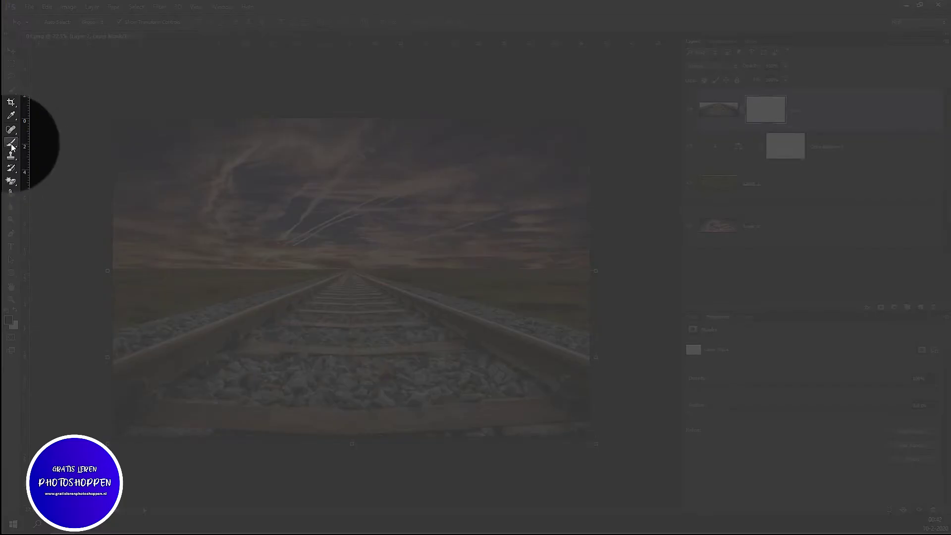
left_click(11, 143)
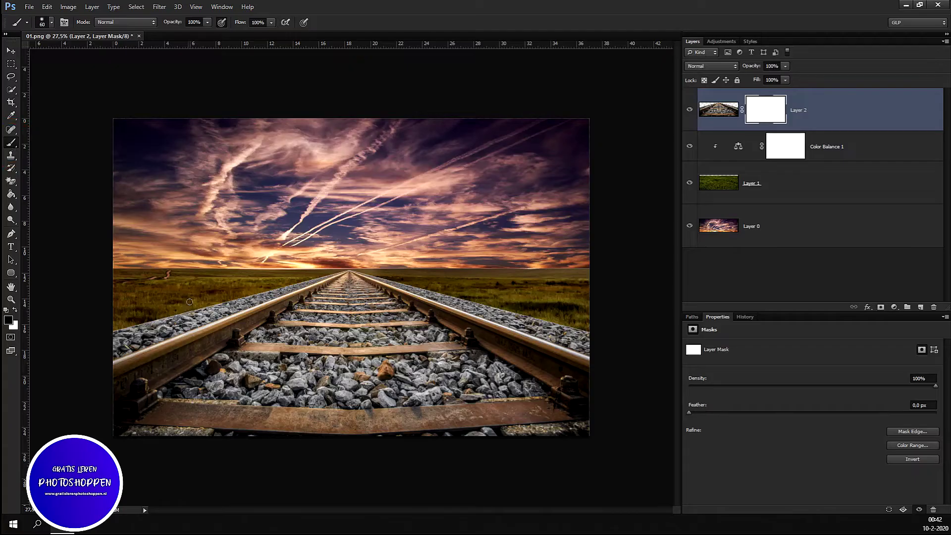
scroll(188, 305, "up", 2)
scroll(188, 305, "up", 2)
scroll(188, 304, "up", 1)
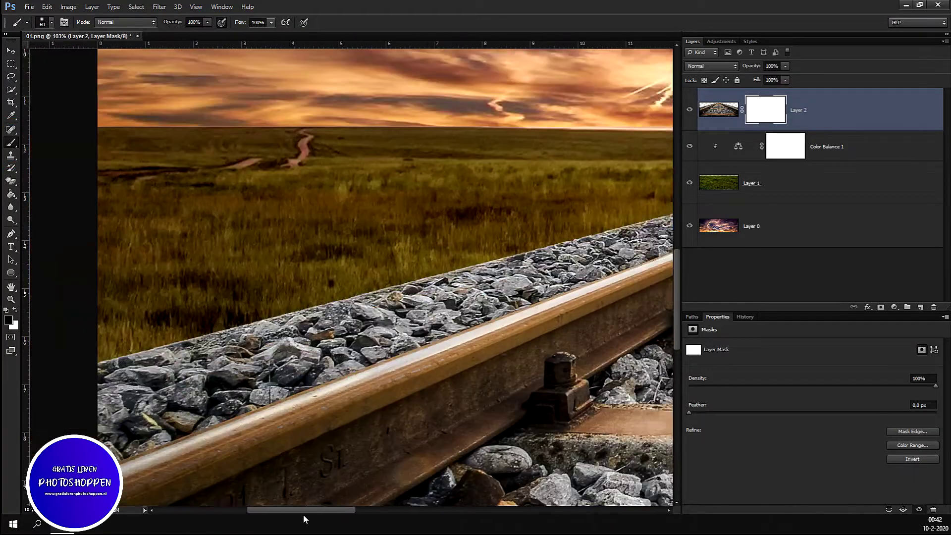
left_click_drag(353, 506, 301, 507)
left_click_drag(158, 354, 521, 261)
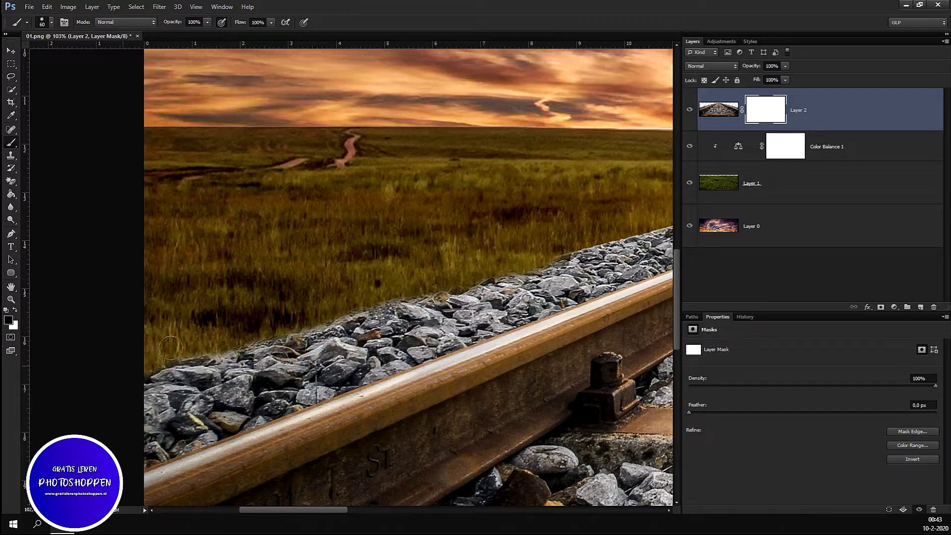
Step: Mask the gravel along the rail's upper edge so grass reaches toward the horizon
left_click_drag(558, 246, 558, 245)
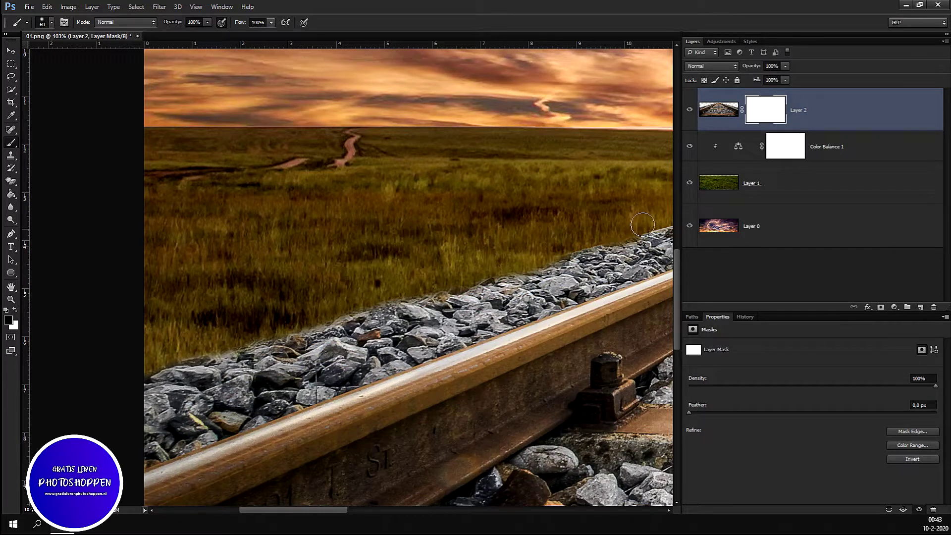
scroll(510, 242, "down", 3)
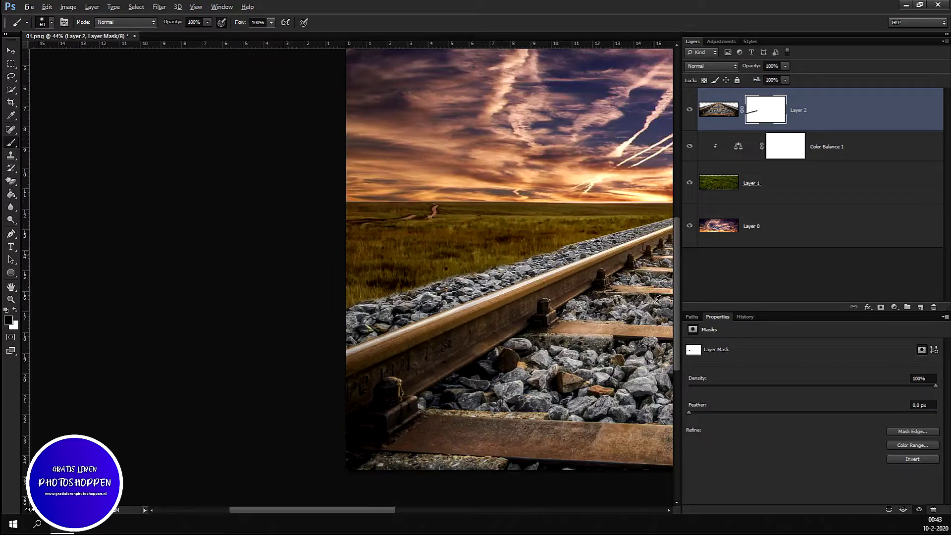
scroll(510, 242, "up", 1)
scroll(657, 250, "up", 5)
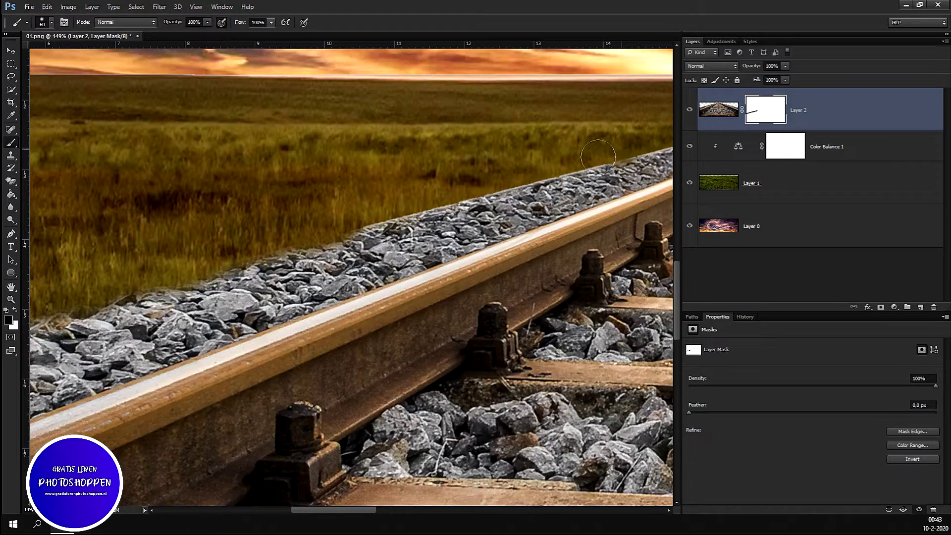
left_click_drag(582, 156, 334, 222)
scroll(620, 190, "down", 3)
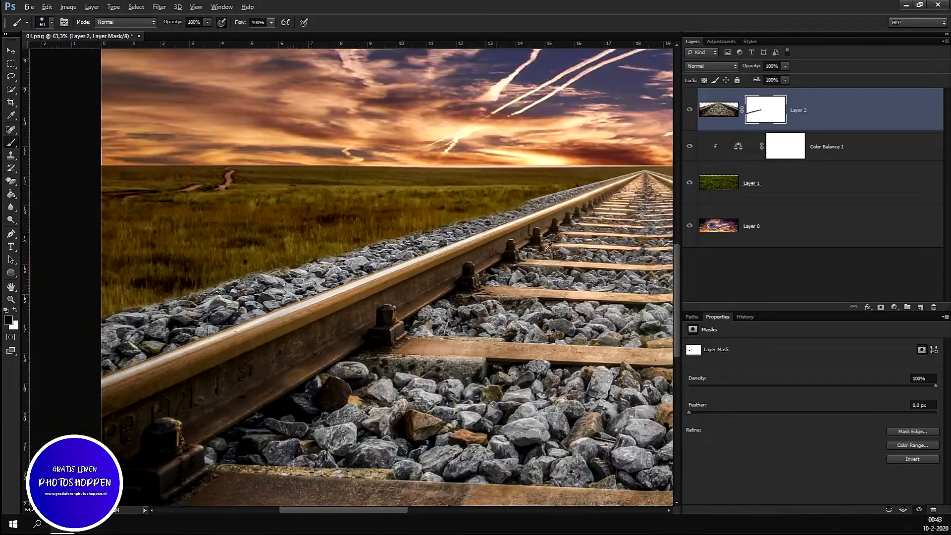
scroll(620, 191, "up", 2)
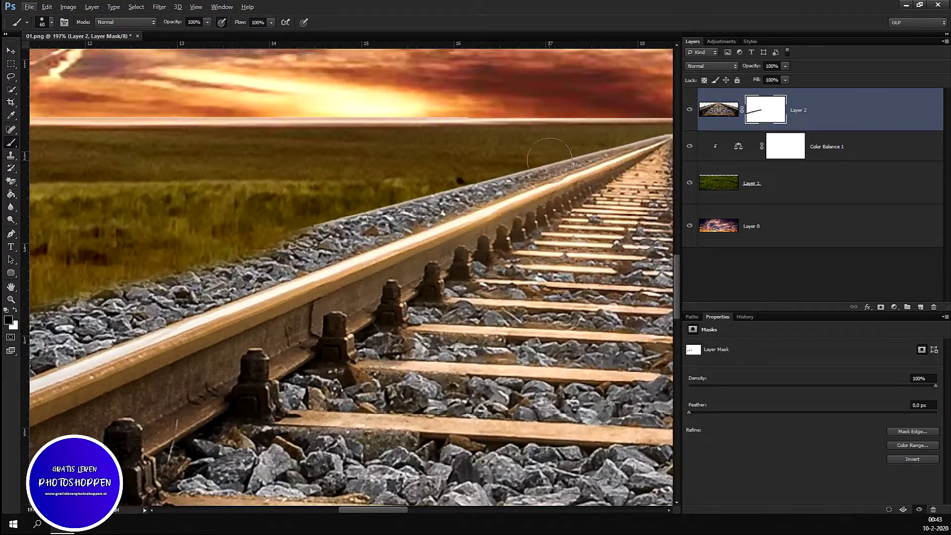
left_click_drag(544, 144, 266, 212)
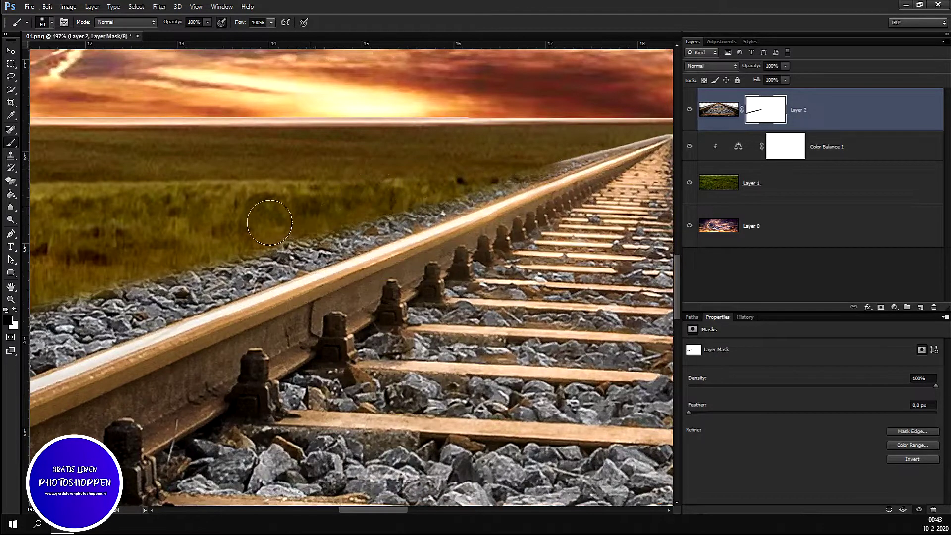
left_click_drag(505, 159, 616, 124)
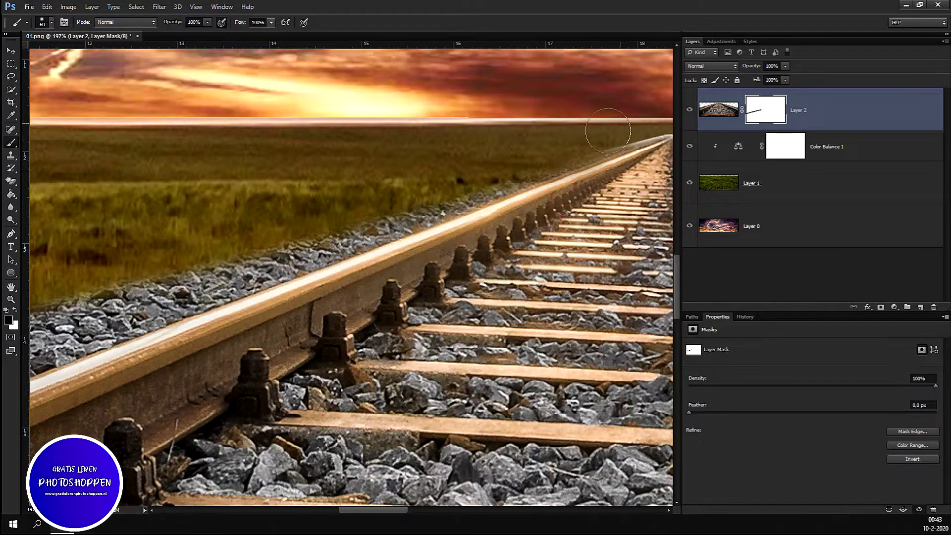
scroll(598, 143, "up", 2)
scroll(598, 142, "up", 1)
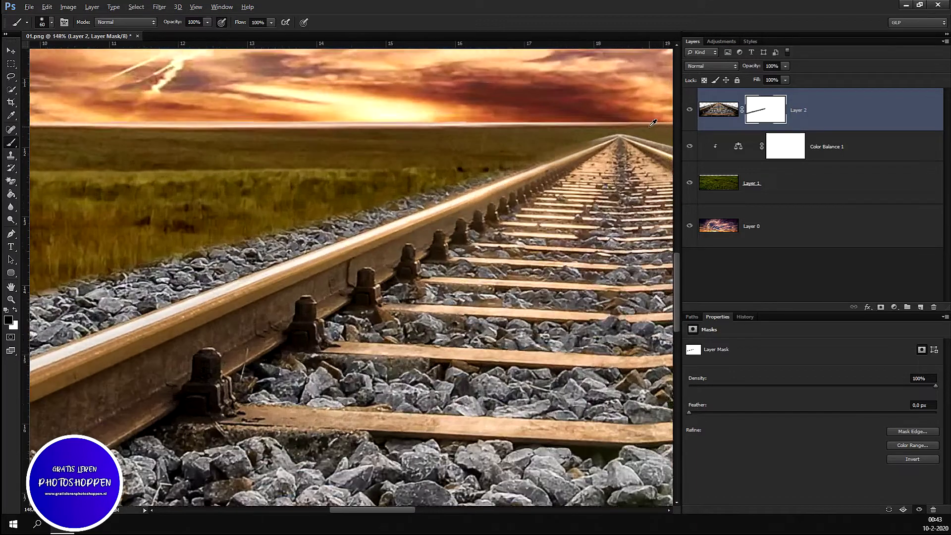
scroll(598, 142, "up", 2)
scroll(599, 143, "up", 1)
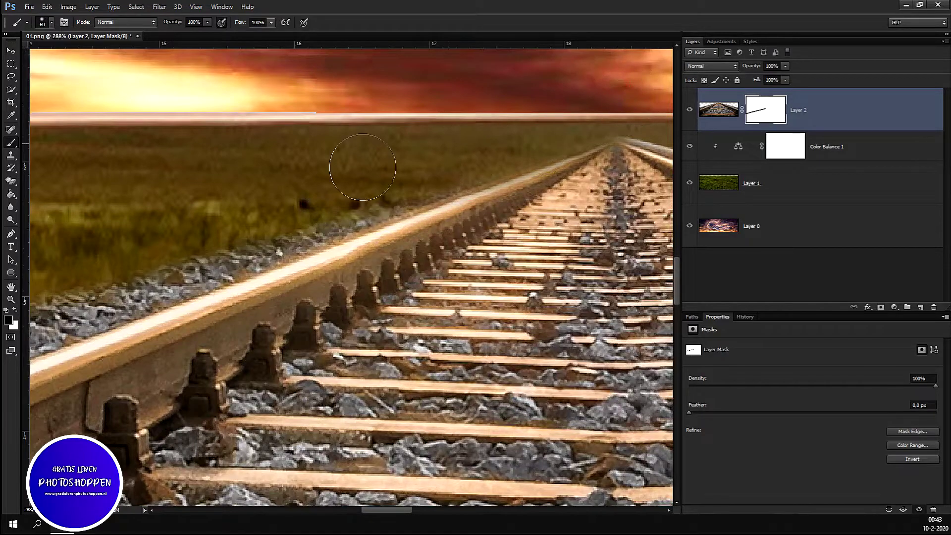
scroll(644, 193, "down", 1)
scroll(645, 193, "down", 2)
scroll(495, 223, "down", 1)
scroll(396, 252, "down", 1)
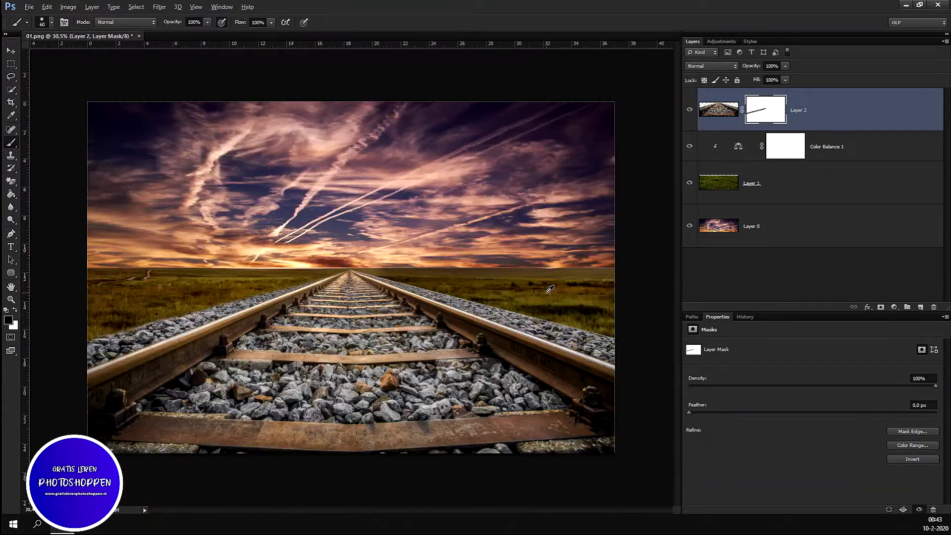
Step: Paint the mask black to hide the gravel strip beyond the right rail
scroll(394, 255, "up", 1)
scroll(394, 255, "up", 2)
scroll(386, 250, "up", 2)
scroll(347, 232, "up", 2)
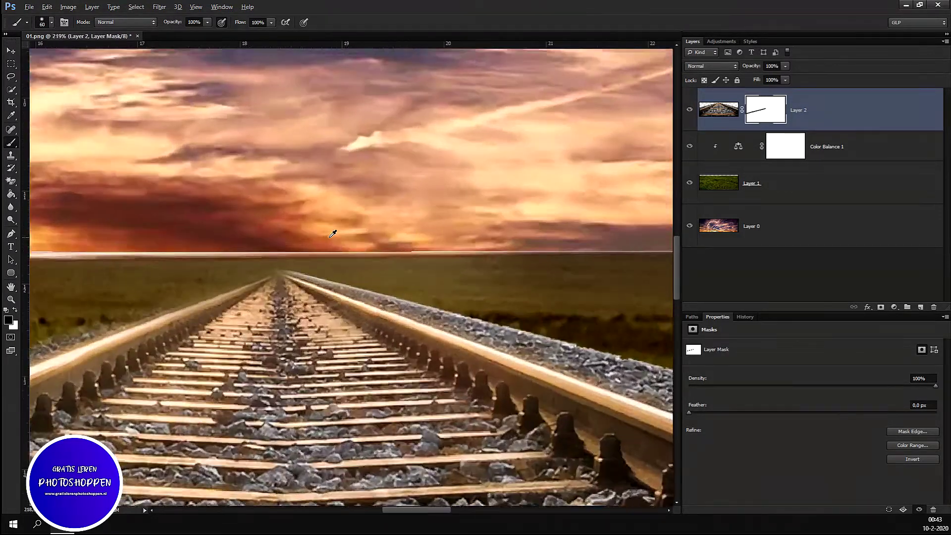
scroll(317, 263, "up", 3)
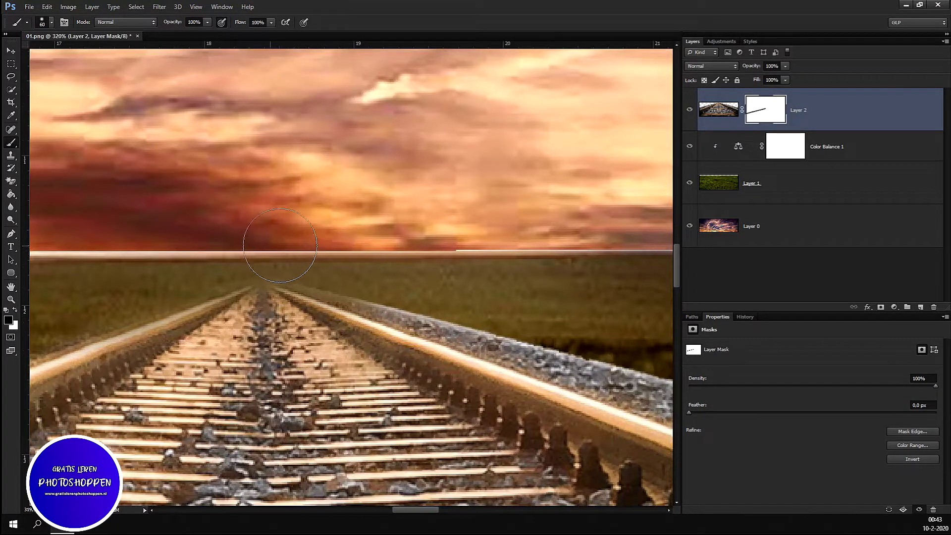
mouse_move(275, 243)
left_mouse_down()
mouse_move(588, 320)
mouse_move(503, 303)
left_mouse_up()
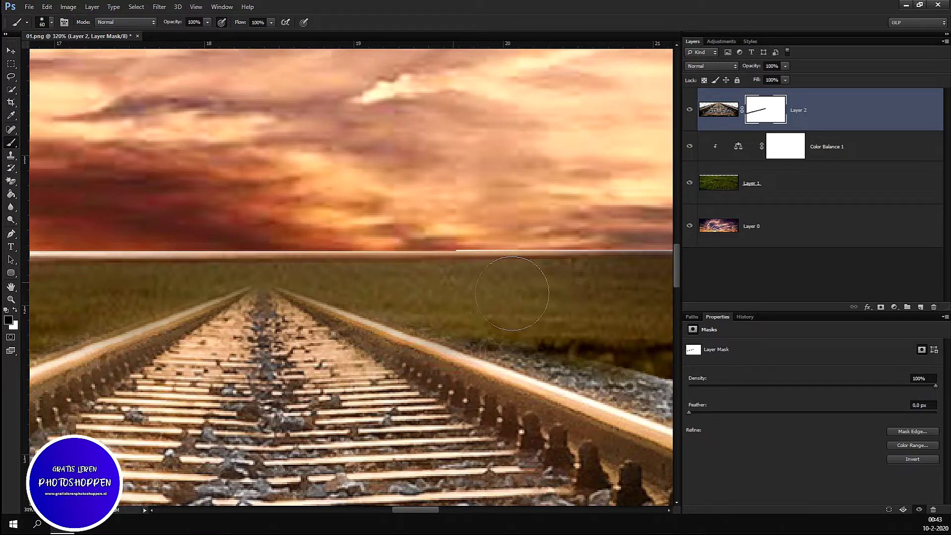
scroll(424, 276, "down", 3)
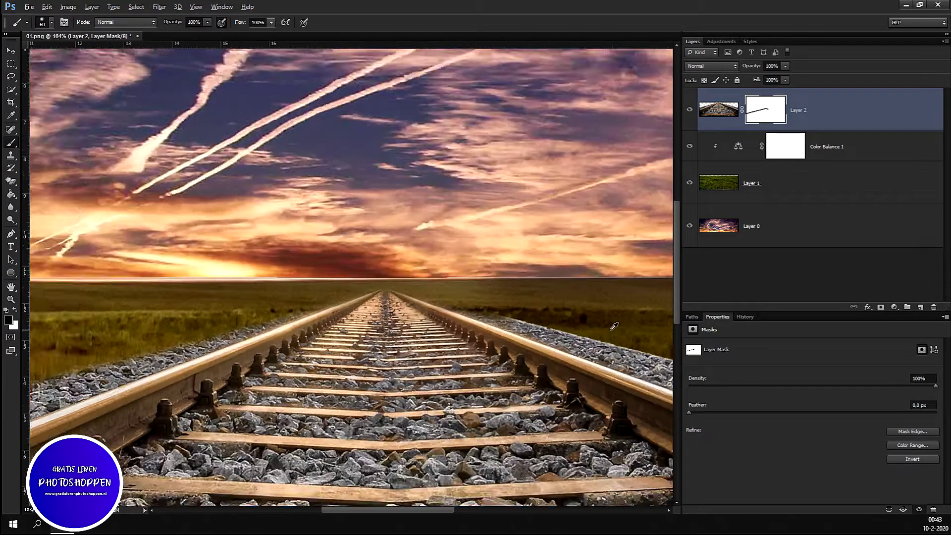
scroll(540, 266, "up", 1)
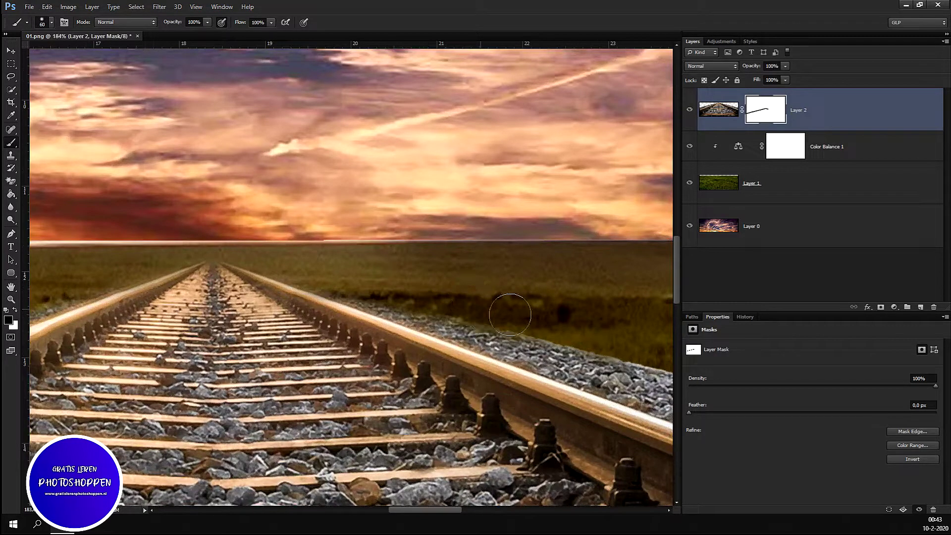
left_click_drag(509, 308, 618, 341)
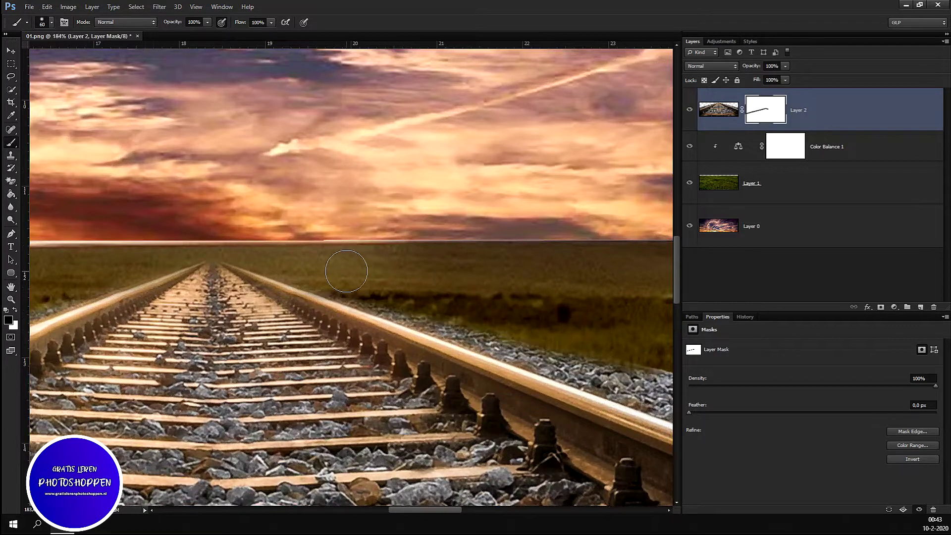
Step: Extend the grass lower over the rocks' top edge, zooming to check the blend
scroll(417, 286, "down", 3)
scroll(417, 286, "down", 2)
scroll(566, 378, "down", 3)
scroll(566, 378, "up", 3)
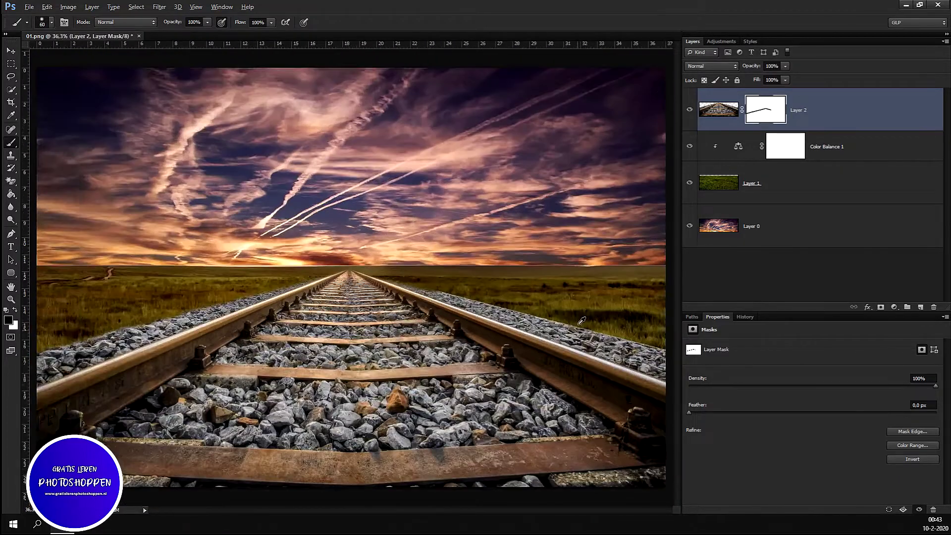
scroll(582, 321, "up", 2)
scroll(582, 321, "up", 1)
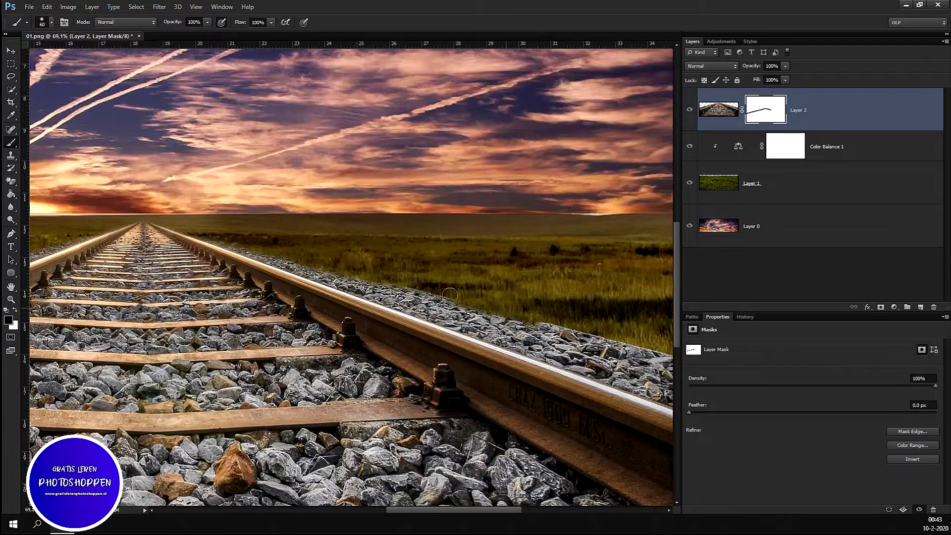
scroll(558, 338, "down", 1)
scroll(558, 338, "down", 1)
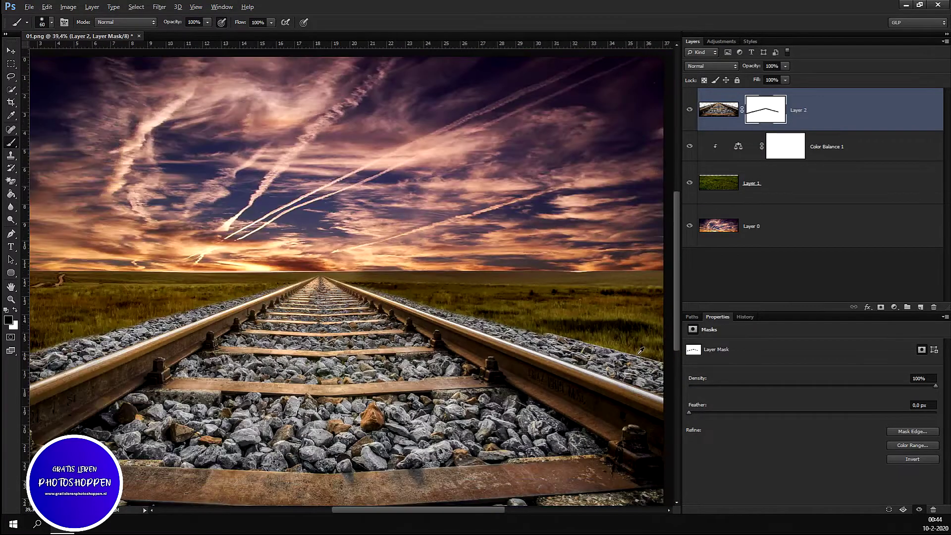
scroll(645, 378, "down", 3)
scroll(637, 335, "up", 2)
scroll(660, 354, "up", 1)
scroll(660, 354, "up", 4)
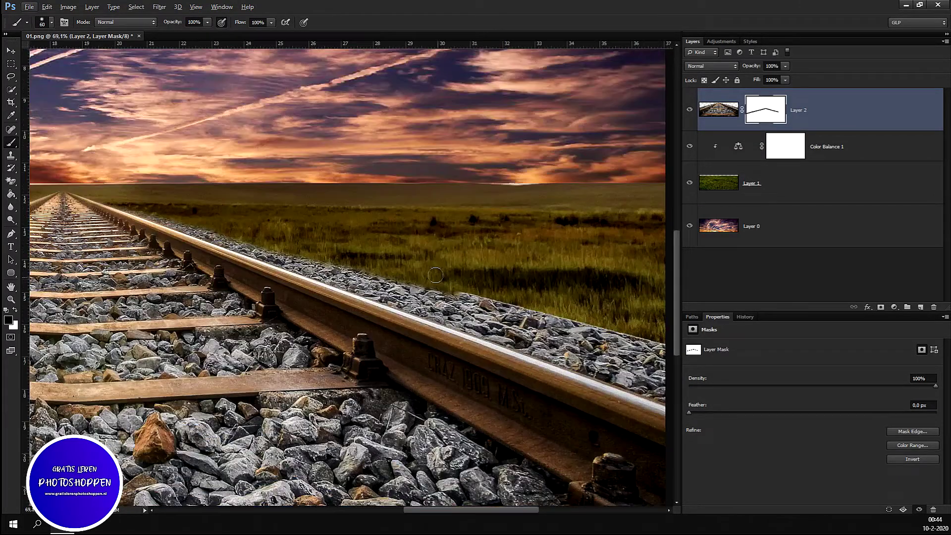
left_click_drag(449, 280, 663, 342)
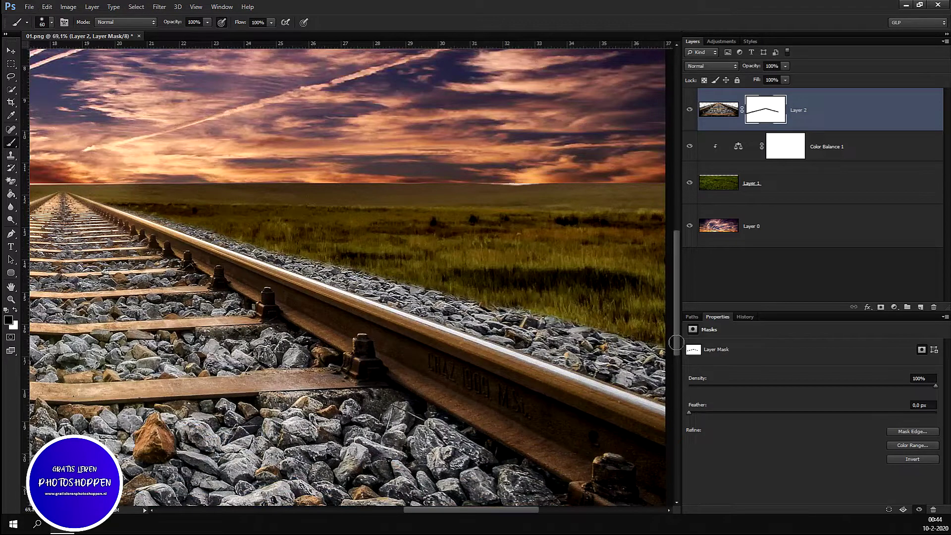
scroll(400, 267, "down", 1)
scroll(400, 267, "down", 3)
scroll(649, 356, "up", 1)
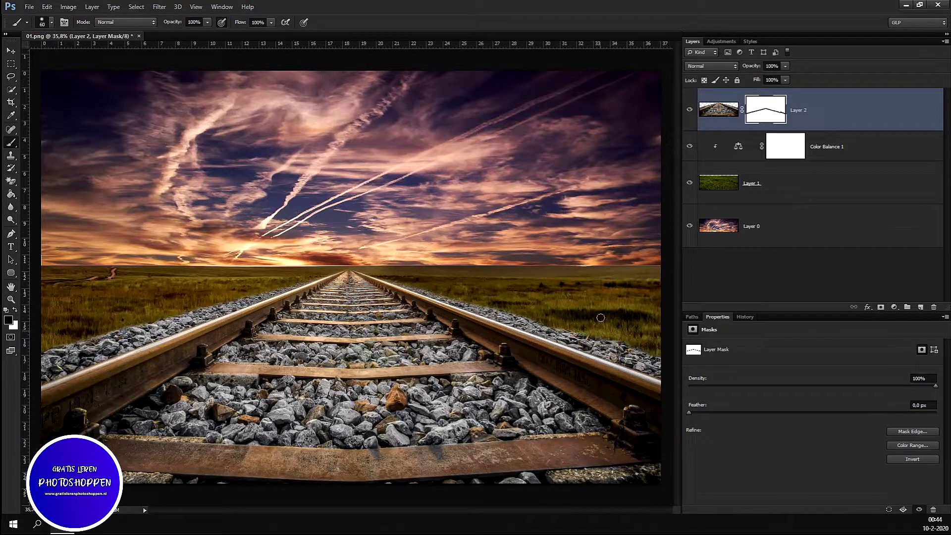
scroll(645, 301, "down", 2)
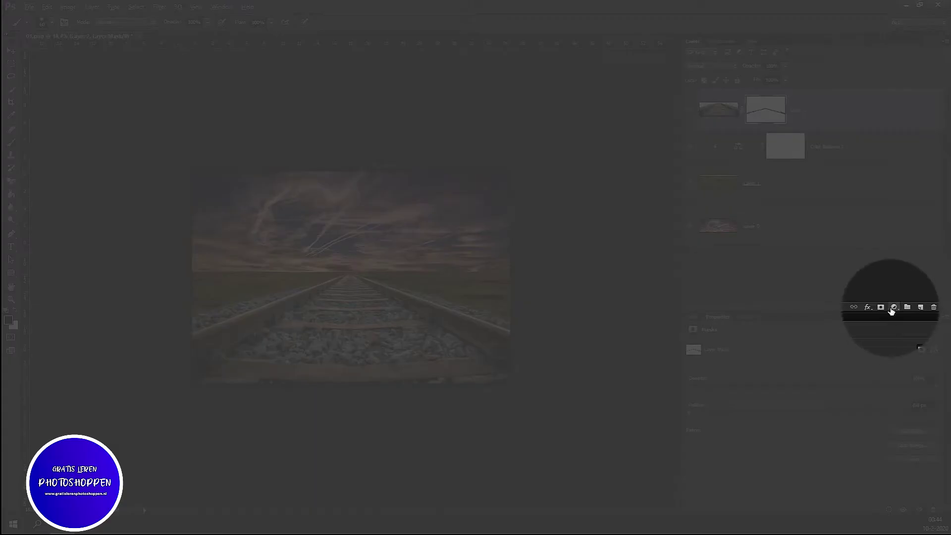
Step: Add a Brightness/Contrast layer clipped to the tracks with Brightness -42
left_click(893, 307)
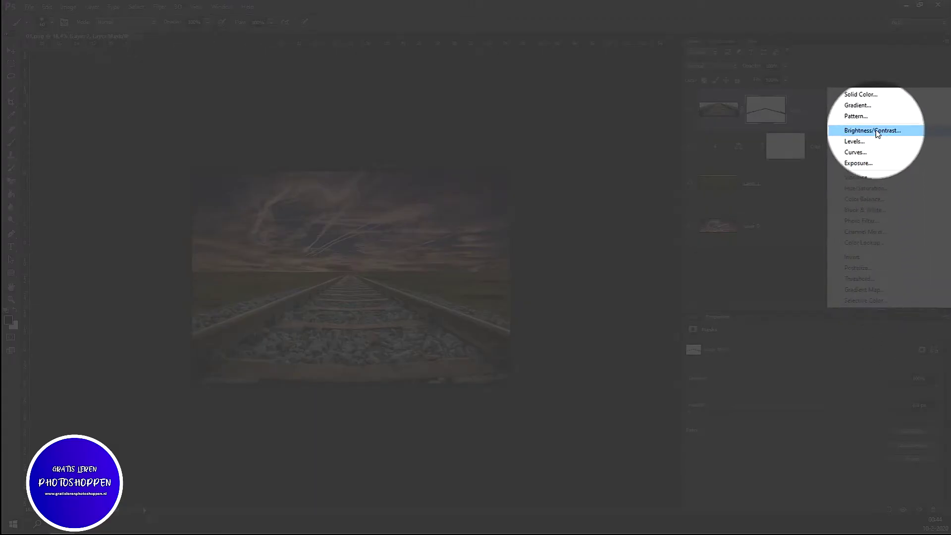
left_click(875, 130)
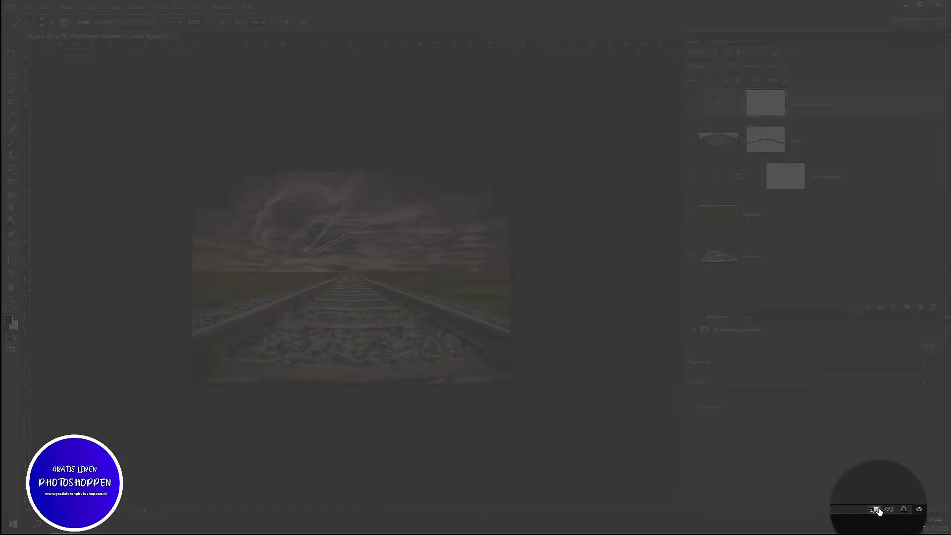
left_click(874, 509)
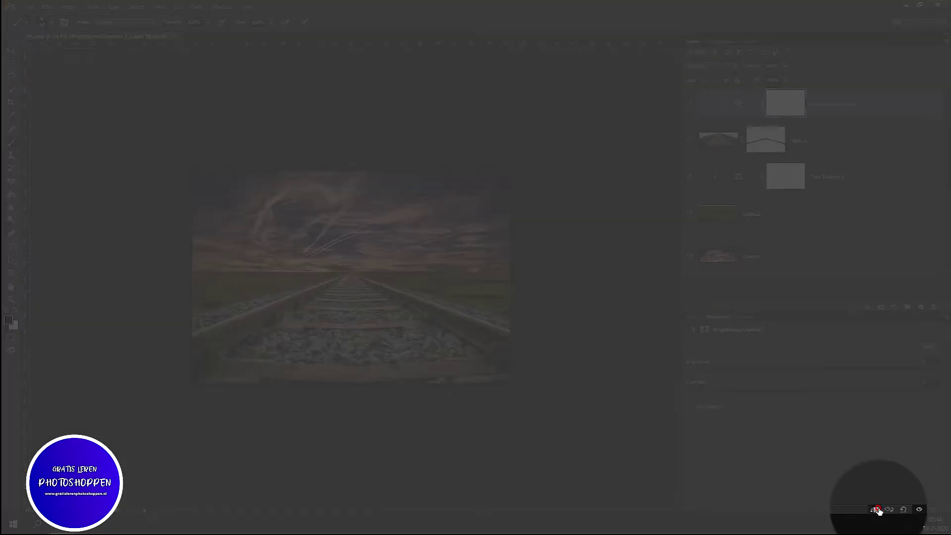
left_click_drag(813, 373, 777, 394)
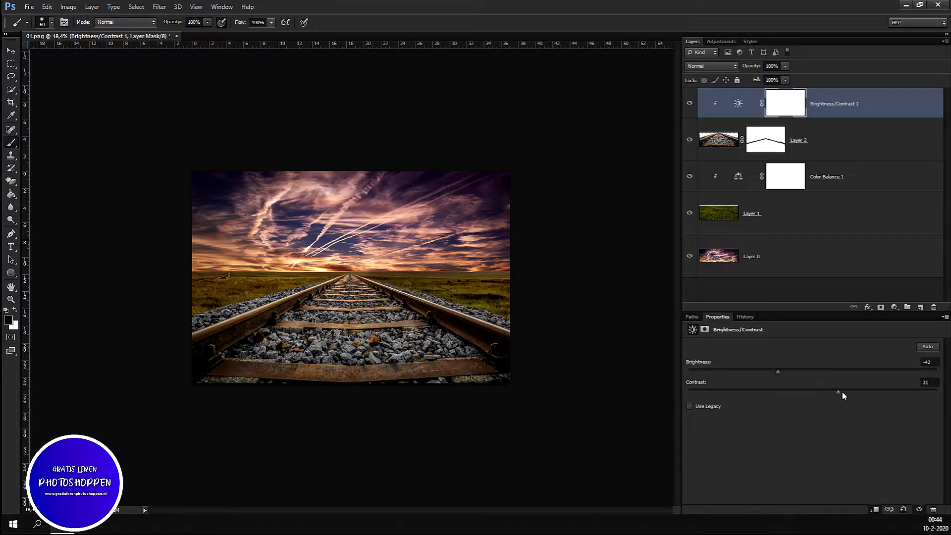
scroll(477, 451, "up", 3)
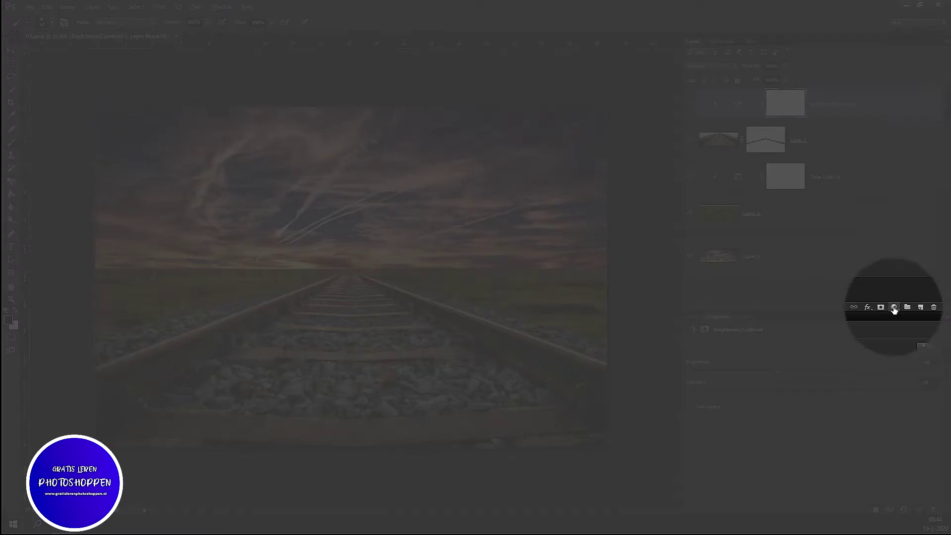
Step: Add a Color Balance layer with the midtones shifted slightly toward red
left_click(892, 307)
left_click(881, 203)
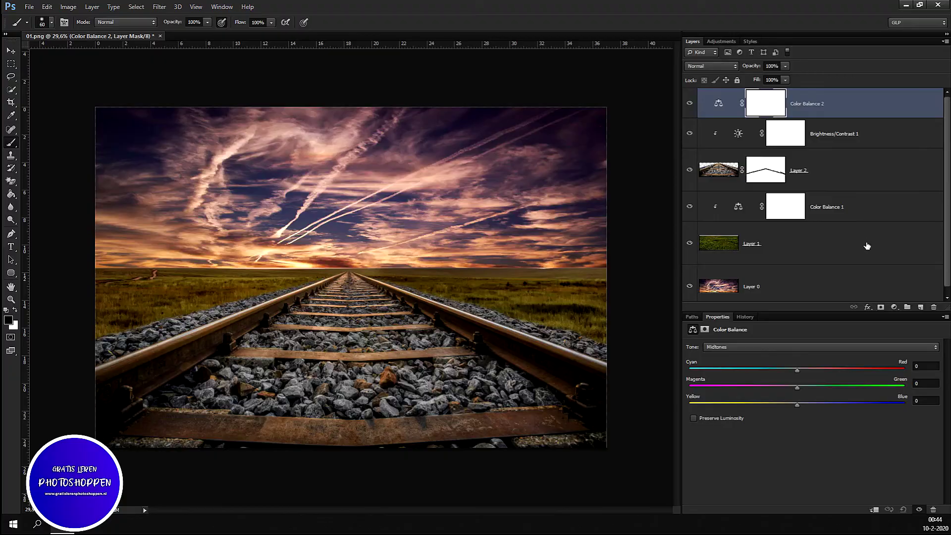
left_click(798, 368)
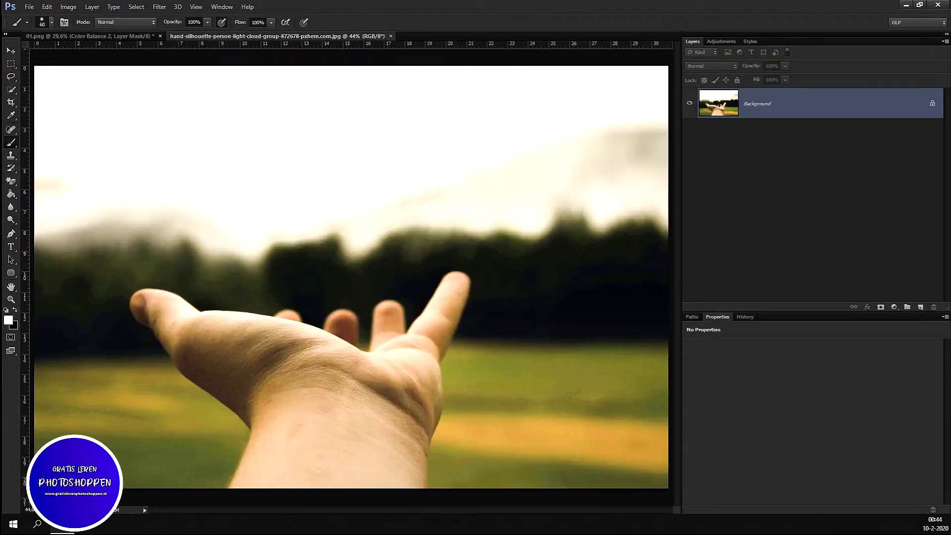
Step: Quick-select the hand's thumb, palm, wrist, forearm and fingers
left_click(11, 90)
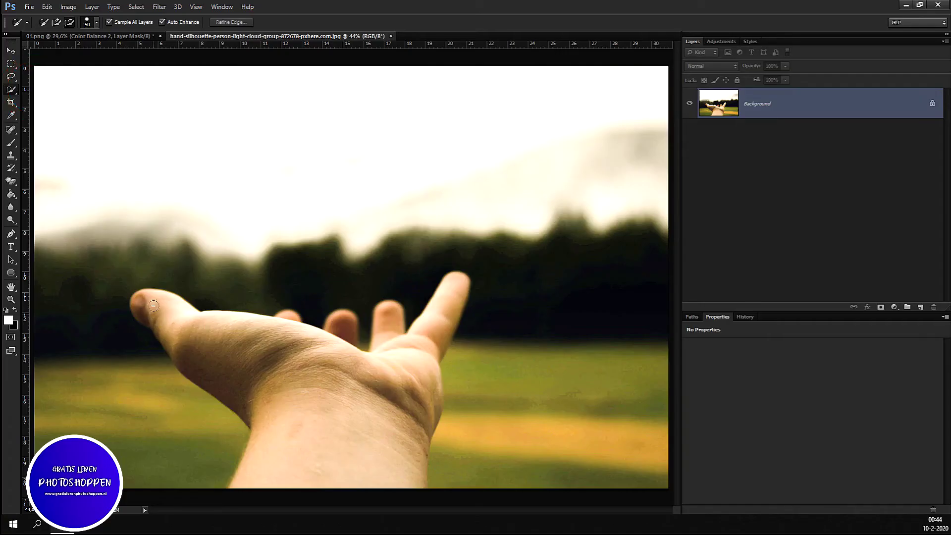
left_click_drag(154, 305, 173, 321)
left_click_drag(268, 398, 270, 470)
mouse_move(324, 375)
left_mouse_down()
mouse_move(400, 353)
mouse_move(436, 311)
left_mouse_up()
left_click(437, 339)
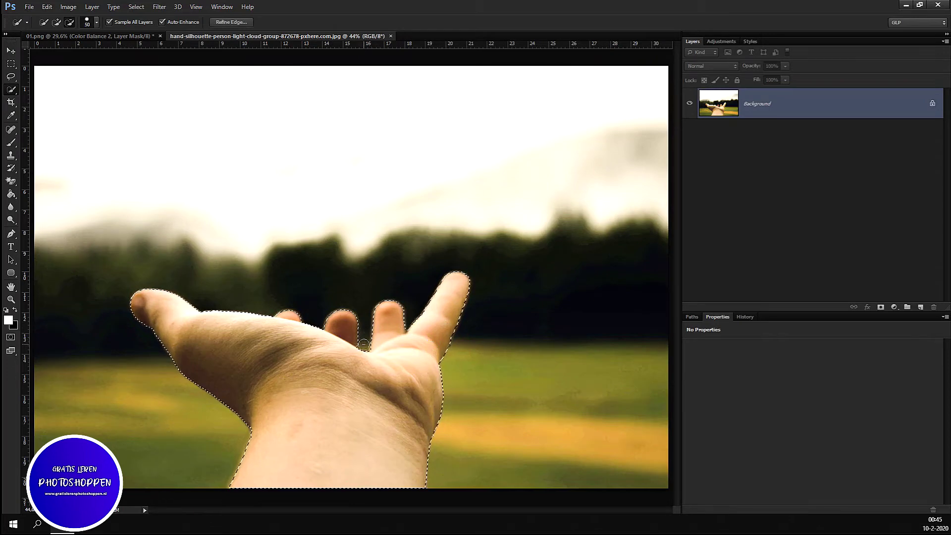
Step: Shrink the selection brush, then fill the hand selection solid black and deselect
key("bracketleft")
key("bracketleft")
key("bracketleft")
scroll(466, 317, "down", 2)
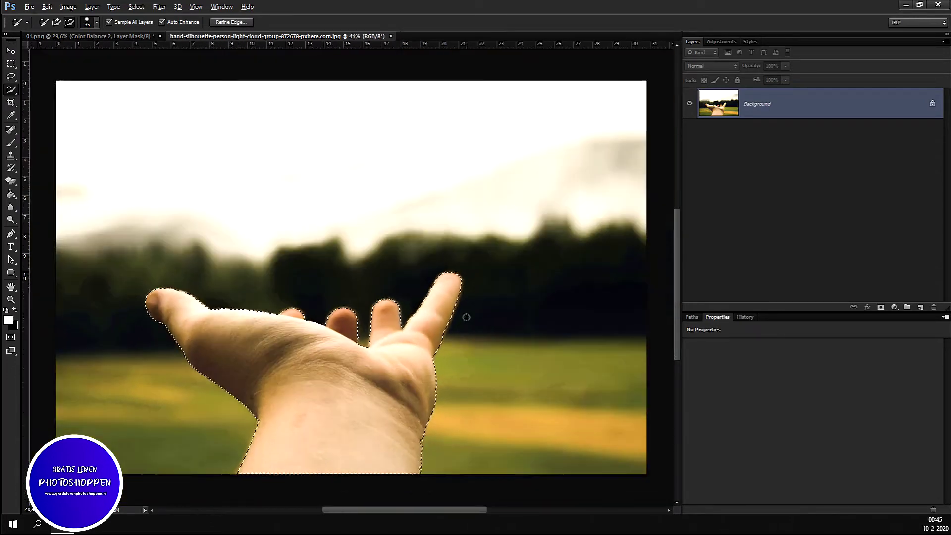
scroll(465, 317, "down", 1)
key("ctrl+BackSpace")
key("ctrl+d")
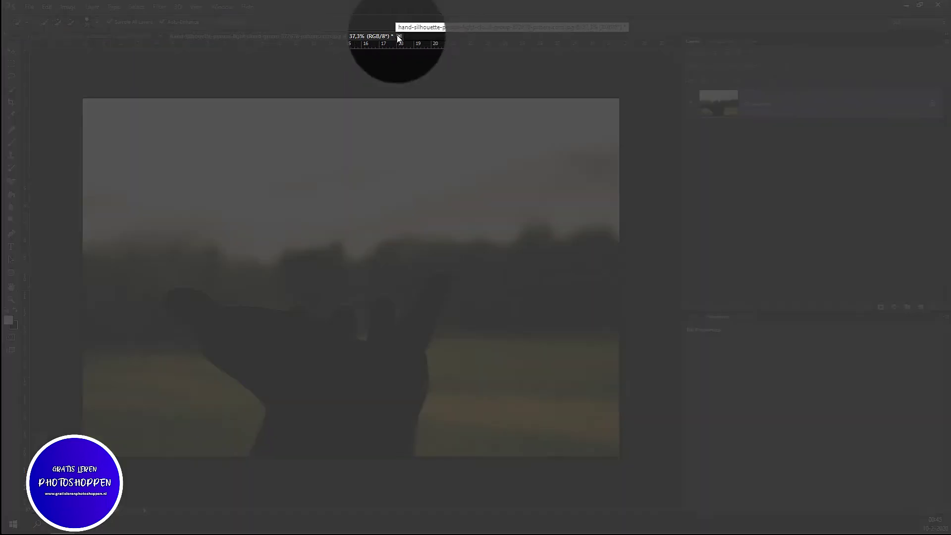
Step: Close the hand photo without saving and paste the hand into 01.png
left_click(399, 36)
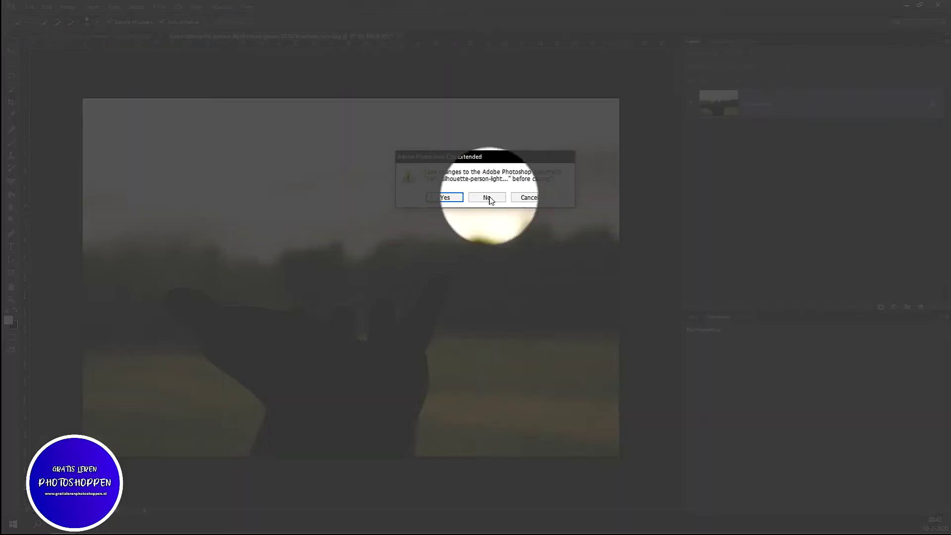
left_click(489, 198)
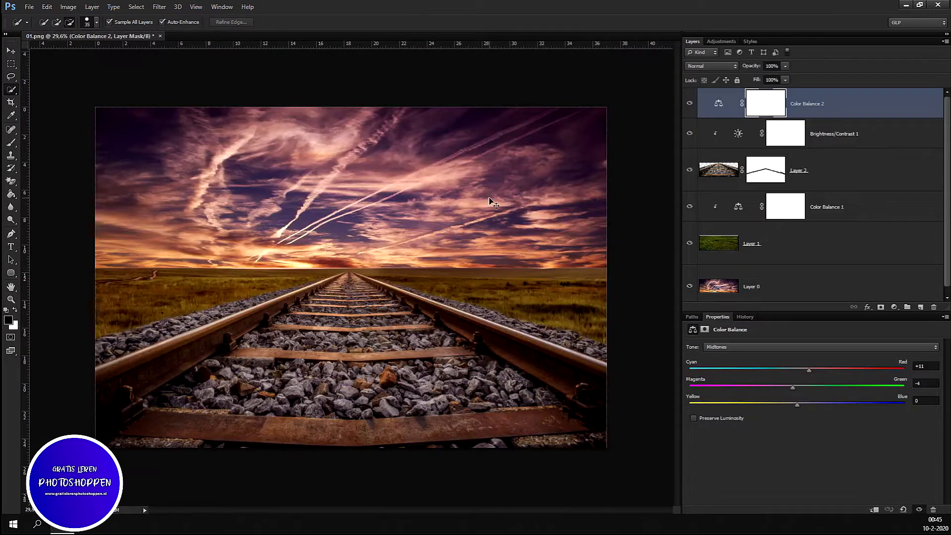
left_click_drag(492, 202, 489, 198)
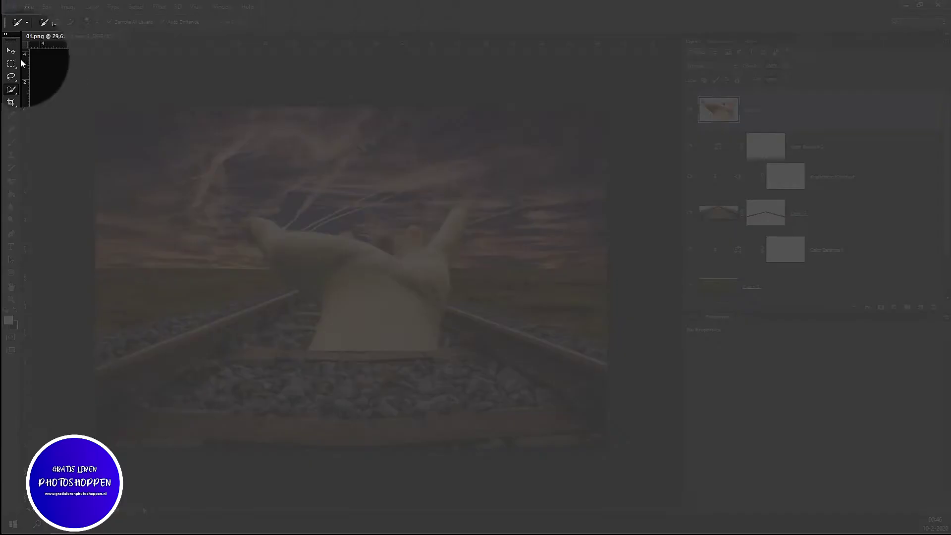
Step: Move the pasted hand layer down so it rises from the bottom of the tracks
left_click(11, 51)
left_click_drag(362, 301, 355, 399)
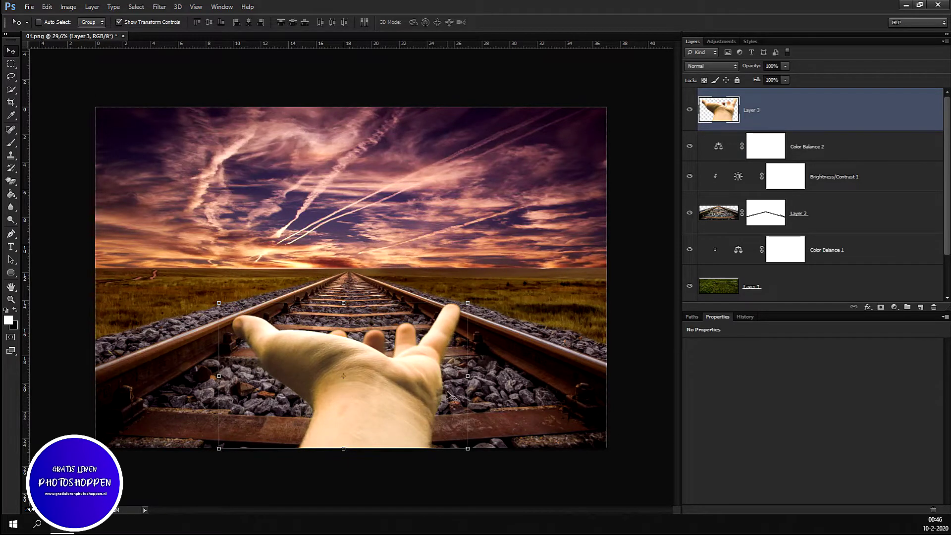
scroll(475, 435, "up", 2)
scroll(474, 434, "up", 2)
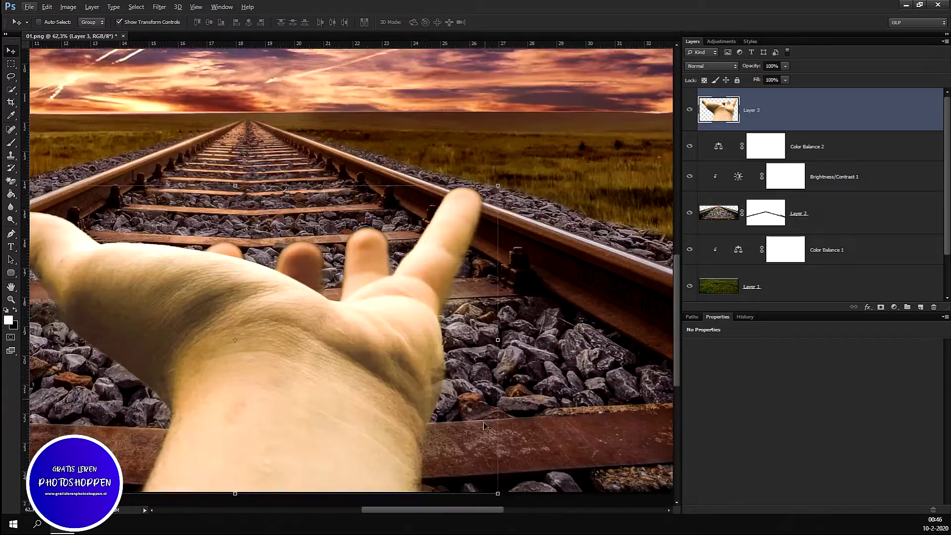
scroll(474, 435, "up", 1)
left_click(11, 181)
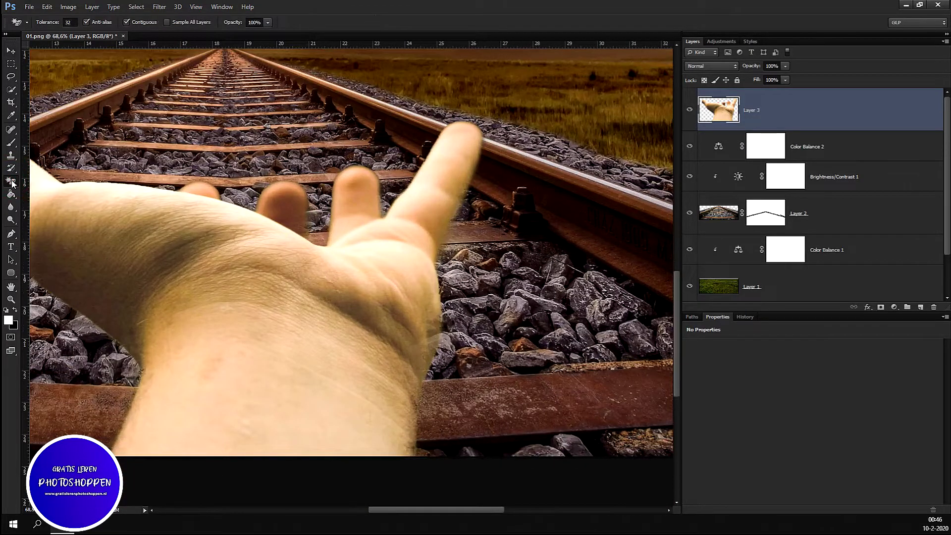
Step: Erase the pale fringe along the hand's right edge with the brush Eraser
right_click(11, 181)
left_click(47, 183)
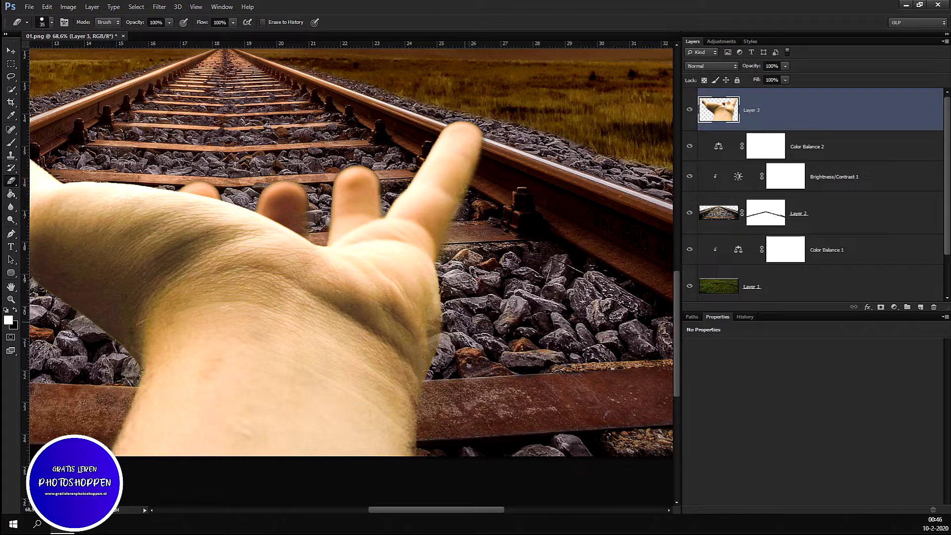
left_click_drag(448, 298, 442, 333)
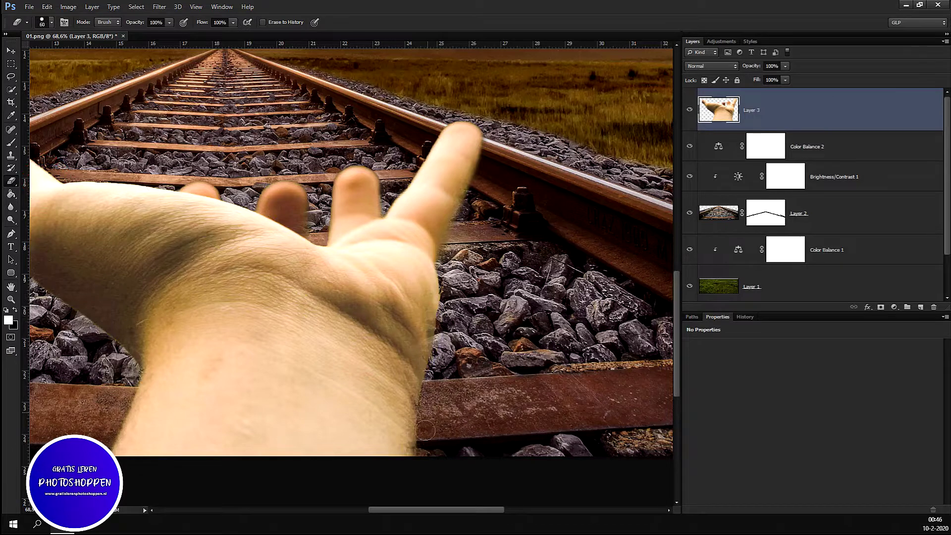
left_click_drag(448, 287, 448, 321)
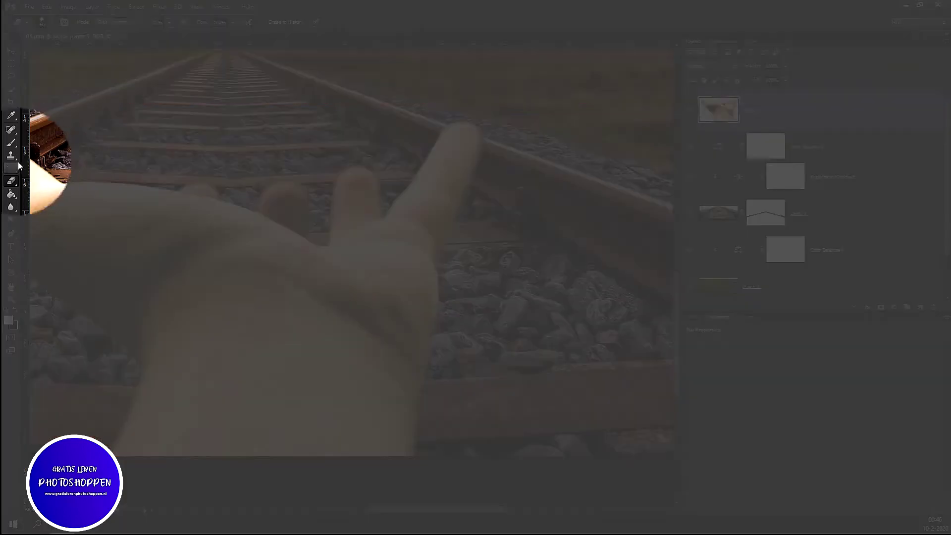
Step: Set a Clone Stamp source at the hand's edge, then touch up the edge near the rocks
right_click(11, 155)
left_click(35, 155)
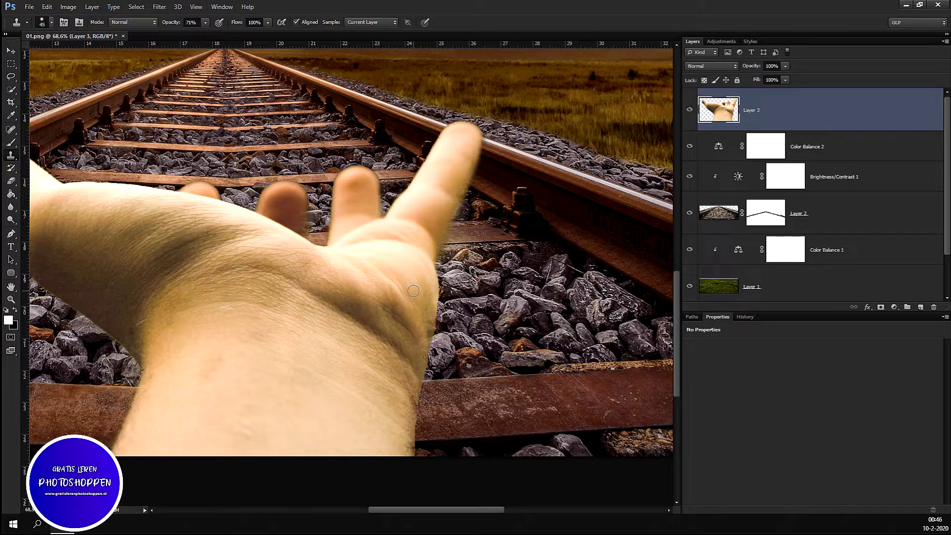
left_click(430, 300, "alt")
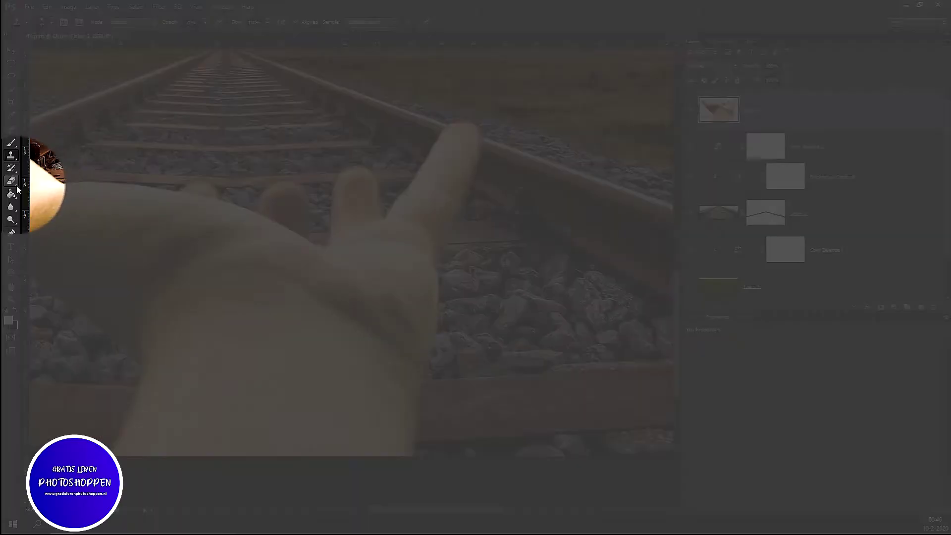
left_click(16, 184)
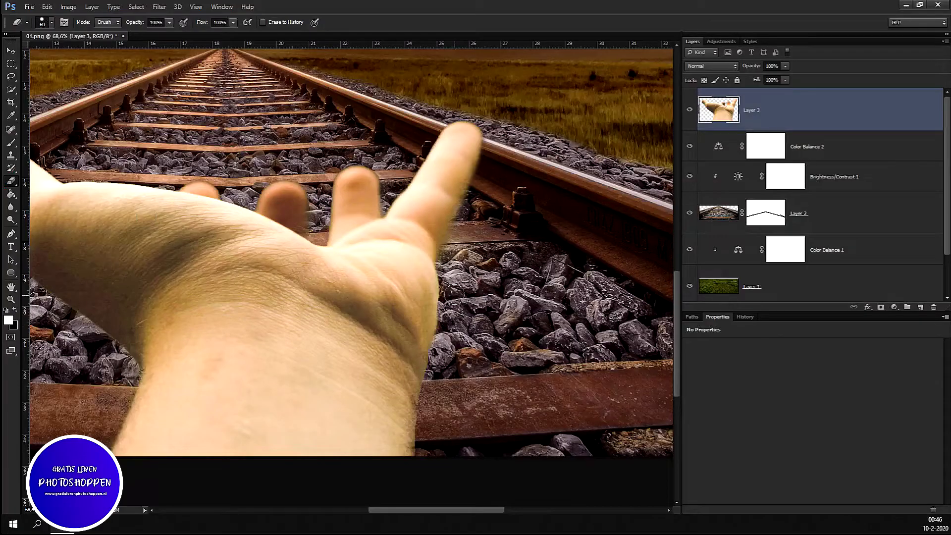
left_click(452, 369)
Step: Darken the hand with a Brightness/Contrast adjustment (brightness about -84, contrast 11)
scroll(504, 368, "down", 5)
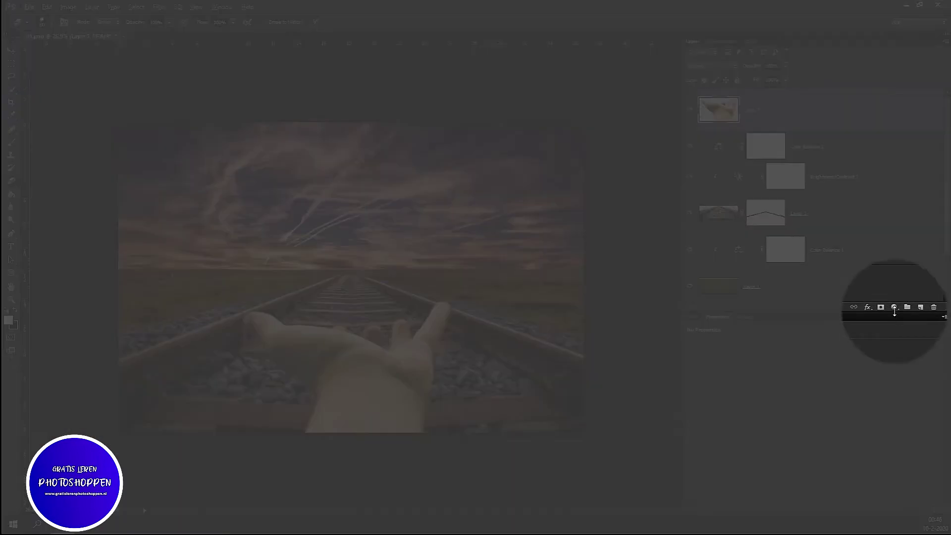
left_click(894, 307)
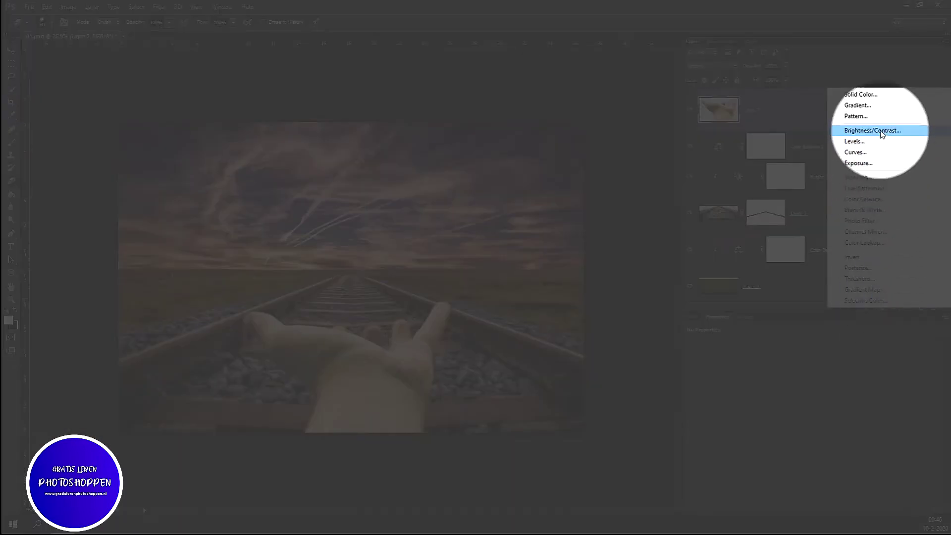
left_click(880, 130)
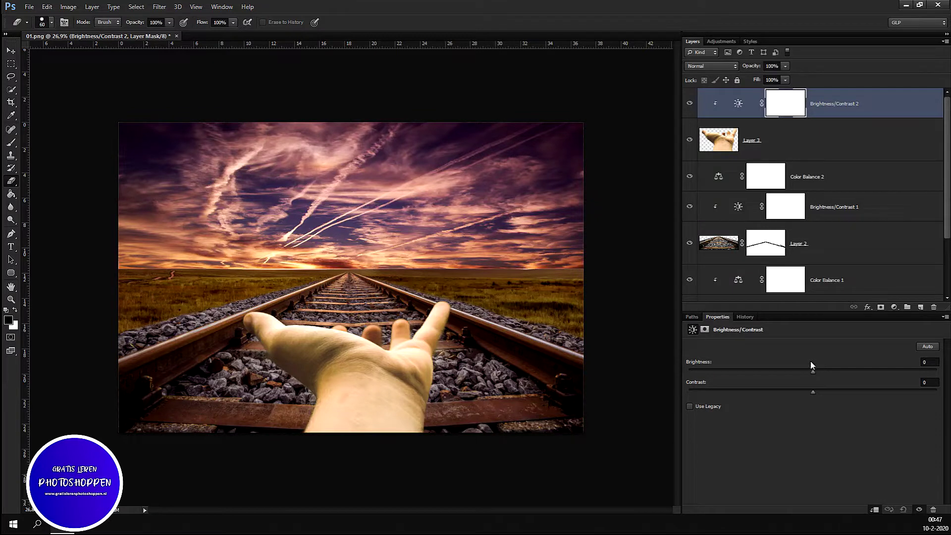
left_click_drag(812, 371, 763, 401)
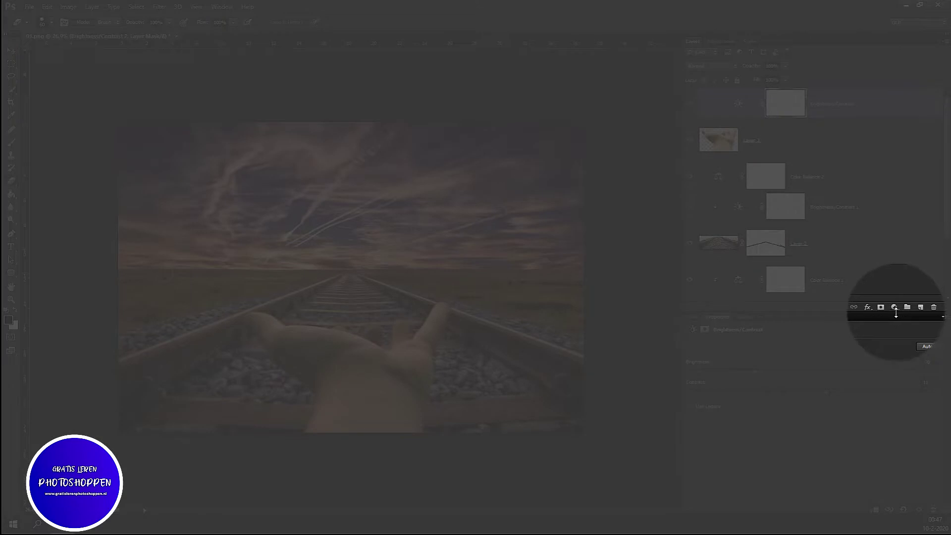
Step: Add a Color Balance clipped to the hand, nudging Yellow/Blue and Cyan/Red toward blue and red
left_click(894, 307)
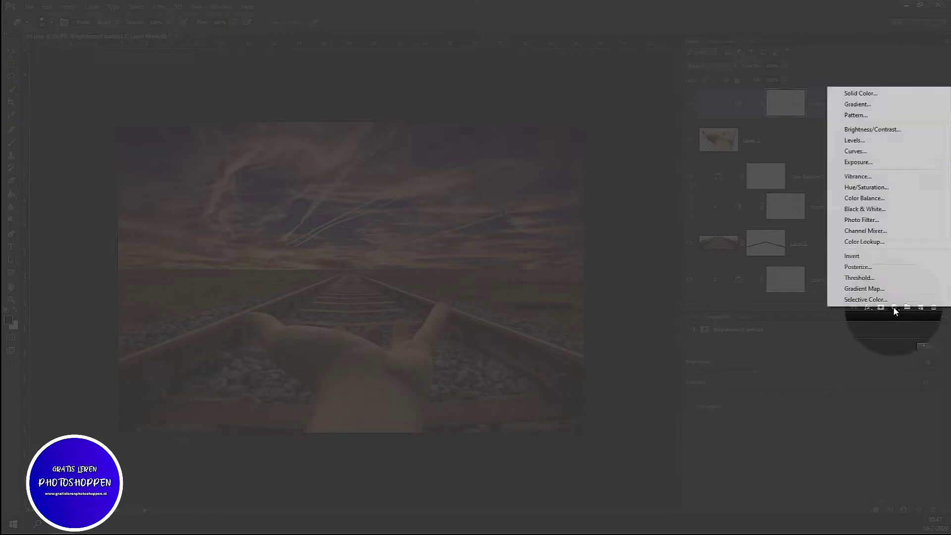
left_click(866, 198)
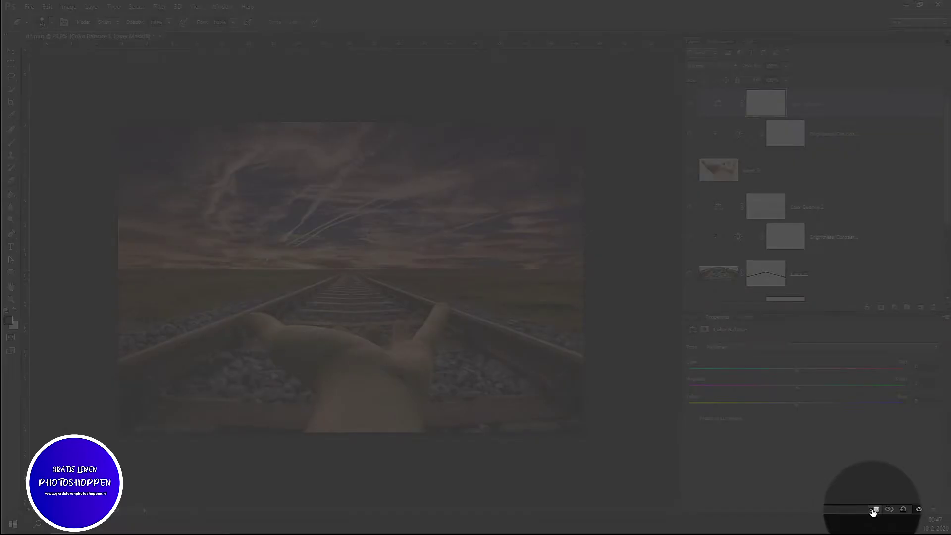
left_click(874, 509)
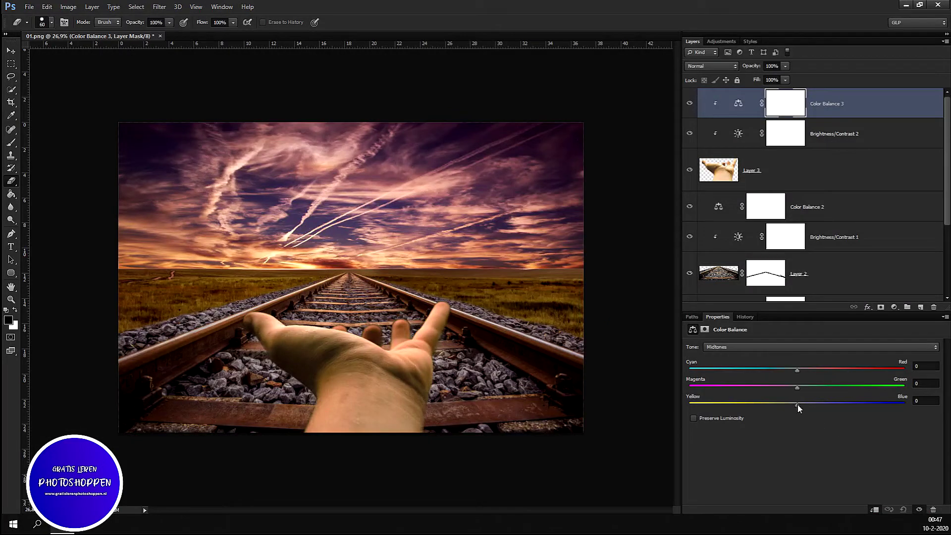
left_click_drag(797, 405, 817, 408)
left_click_drag(796, 368, 815, 377)
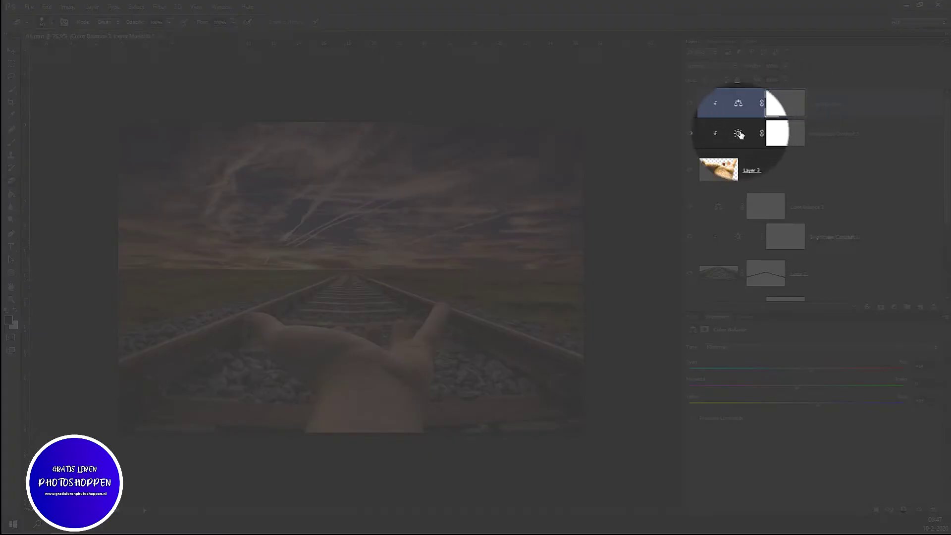
left_click(737, 133)
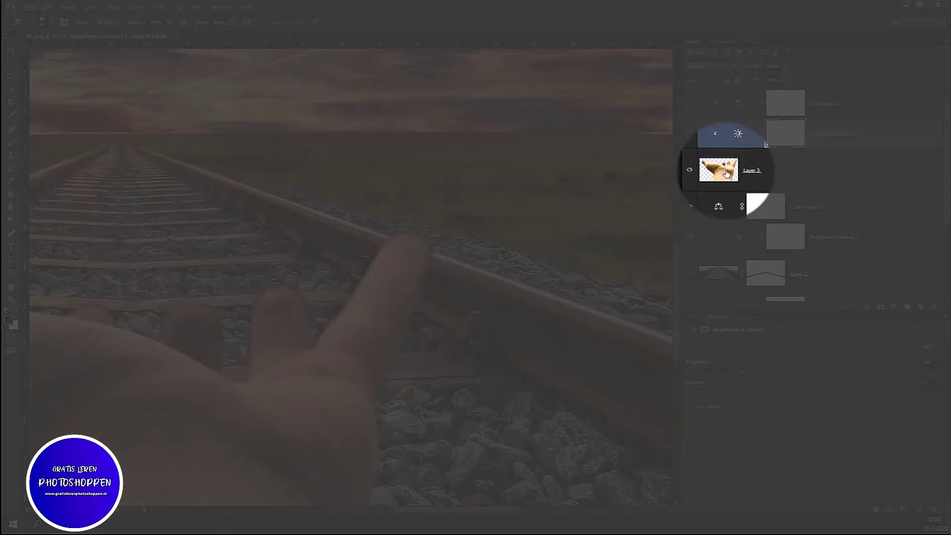
Step: Erase the blurry fringe along the hand's finger and near the rail, then fit the image on screen
left_click(731, 176)
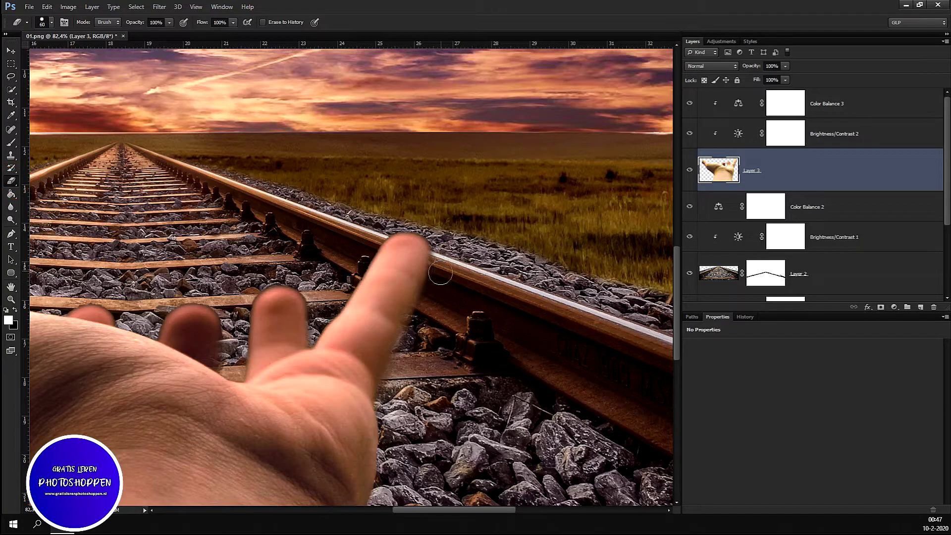
left_click_drag(440, 272, 395, 371)
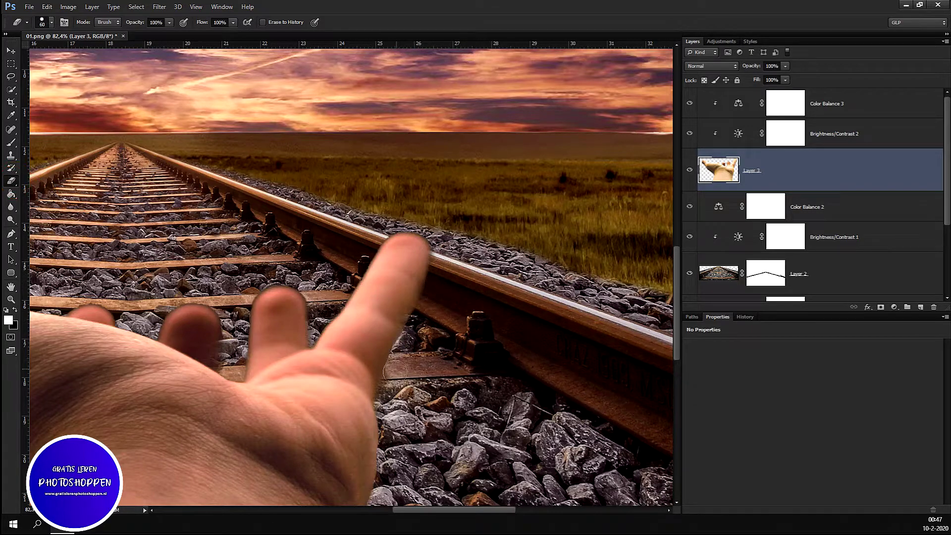
left_click(401, 420)
key("ctrl+0")
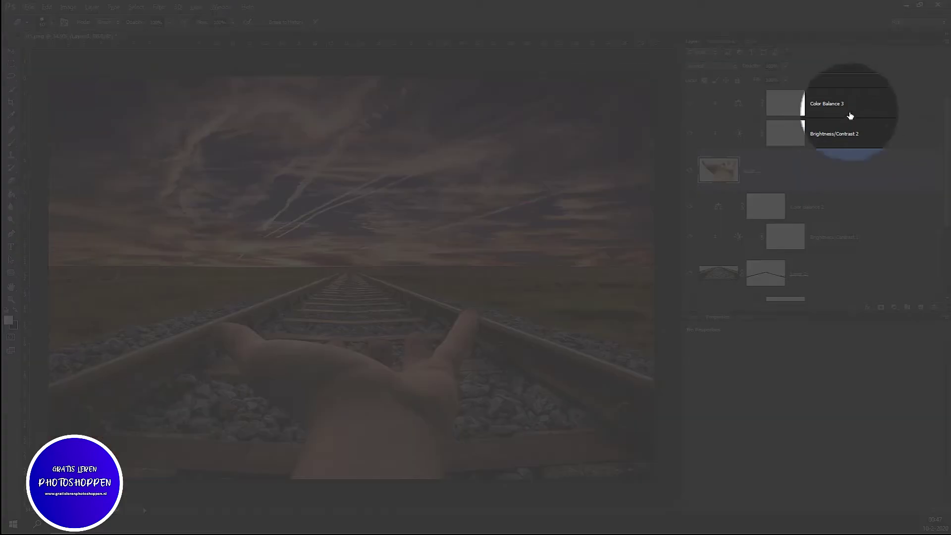
Step: Merge Layer 3 with Brightness/Contrast and Color Balance 3, then select the hand's outline
left_click(852, 118)
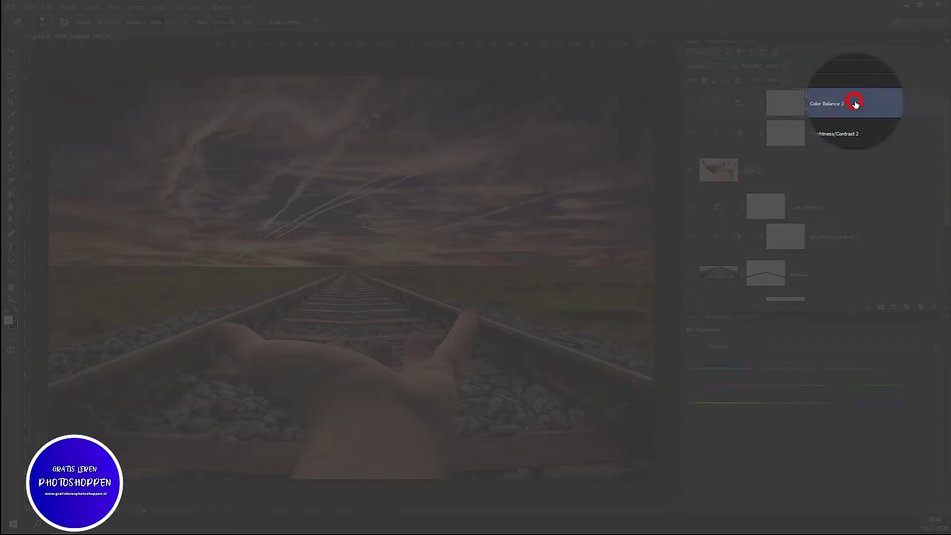
left_click(827, 170, "shift")
right_click(826, 170)
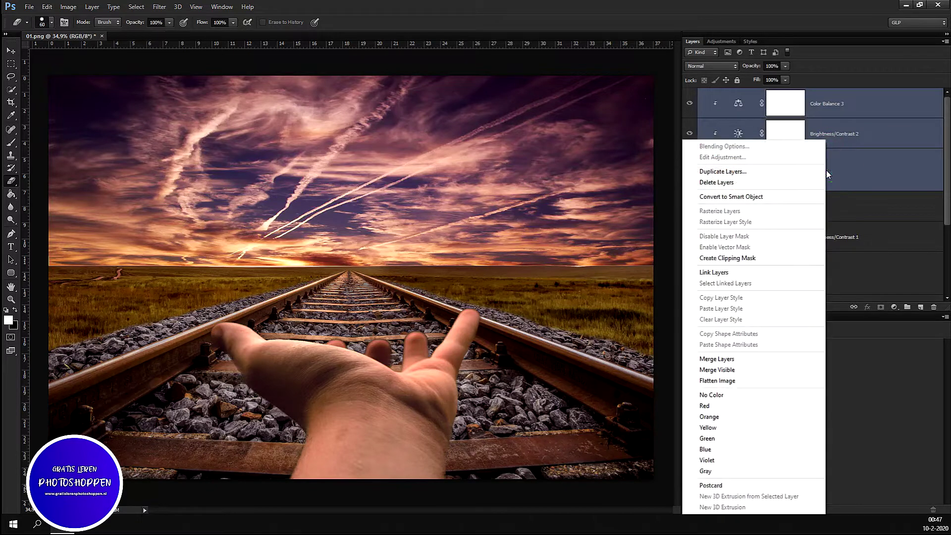
left_click(779, 361)
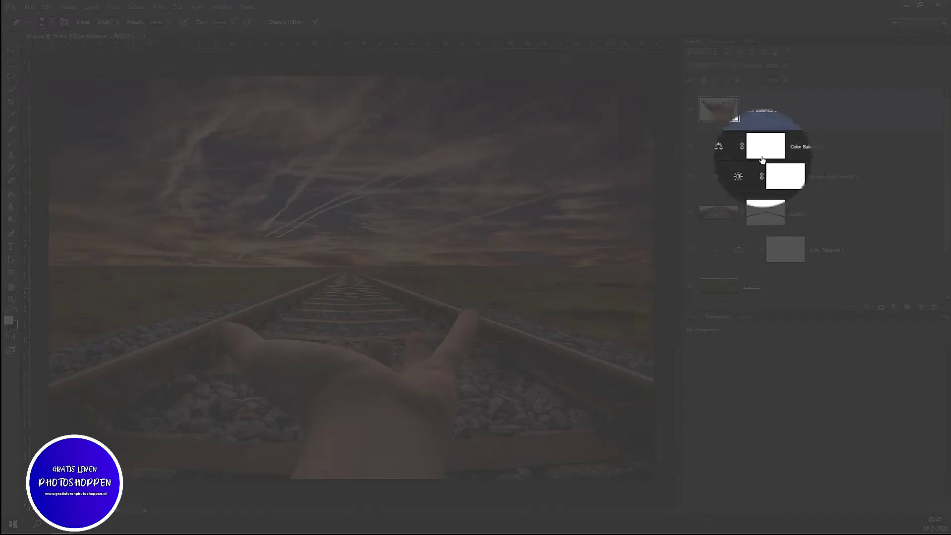
left_click(721, 105, "ctrl")
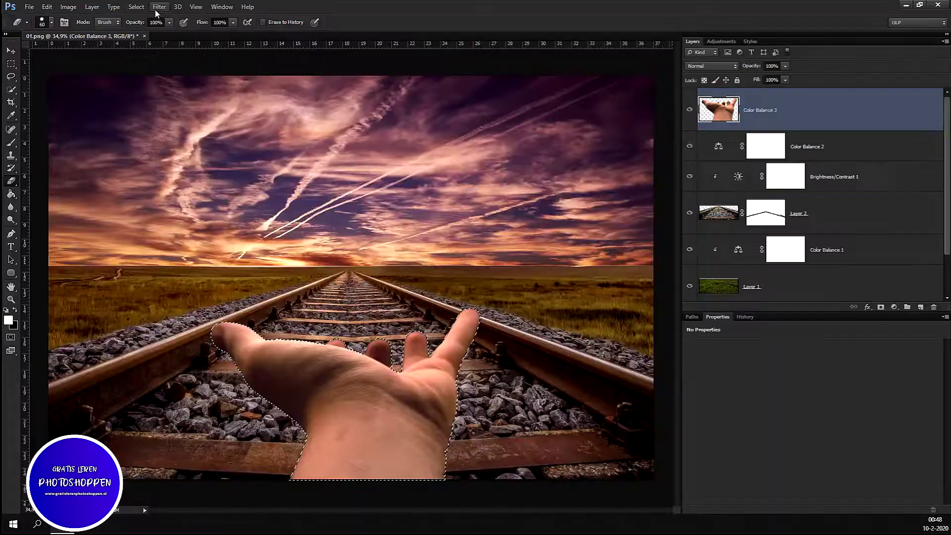
Step: Contract the hand selection by 2 pixels
left_click(136, 6)
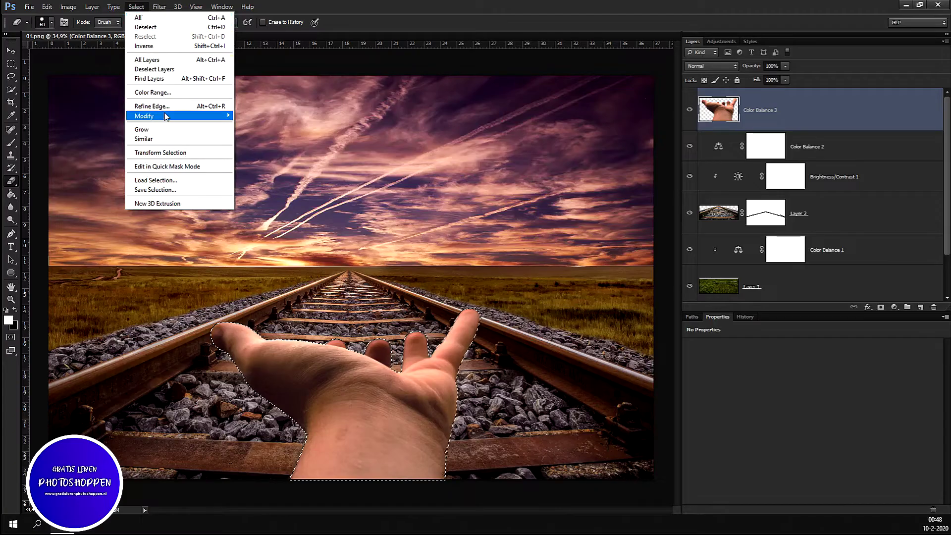
mouse_move(178, 116)
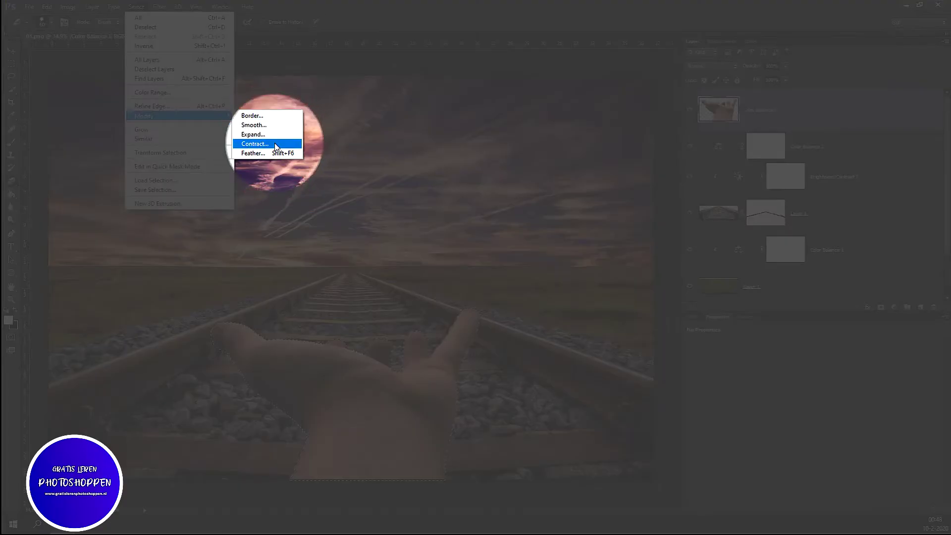
left_click(276, 144)
type("2")
left_click(524, 178)
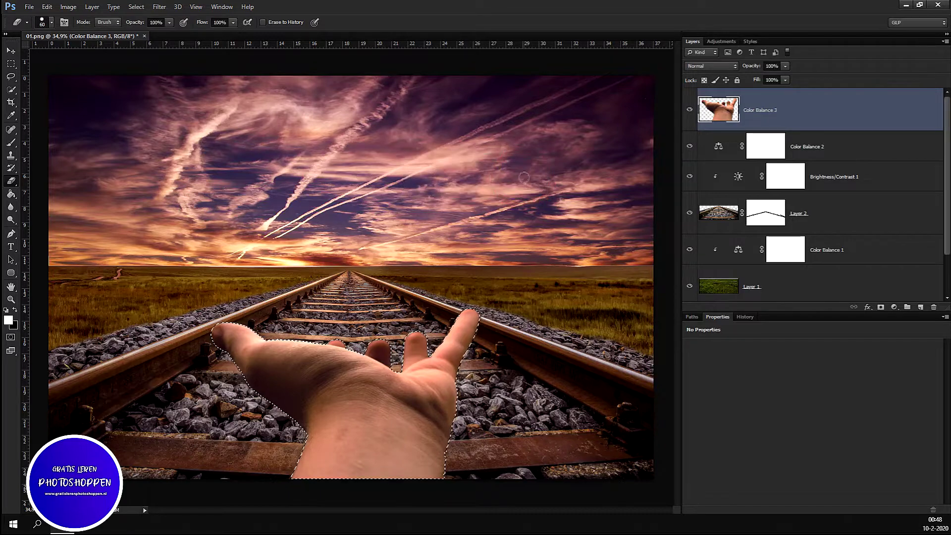
scroll(497, 342, "up", 1)
scroll(493, 327, "up", 2)
scroll(488, 297, "up", 1)
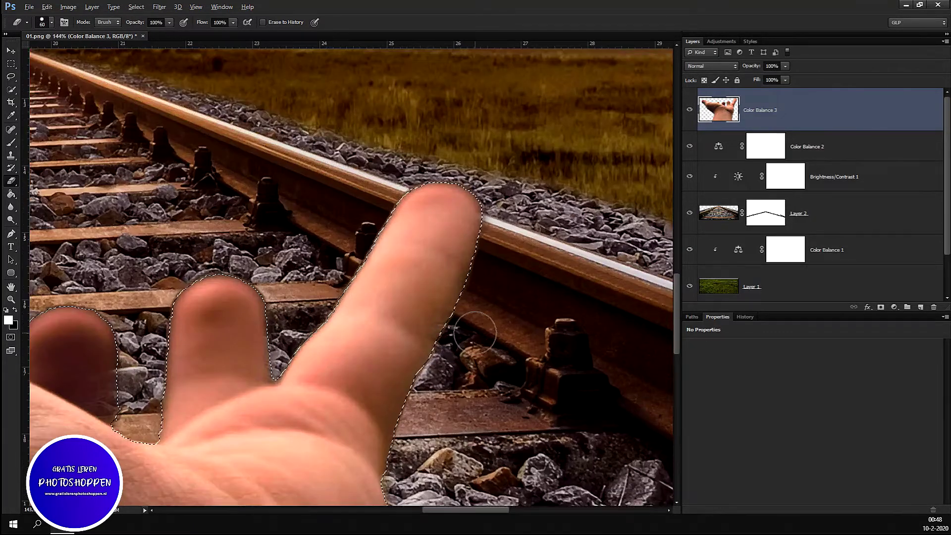
scroll(481, 263, "up", 1)
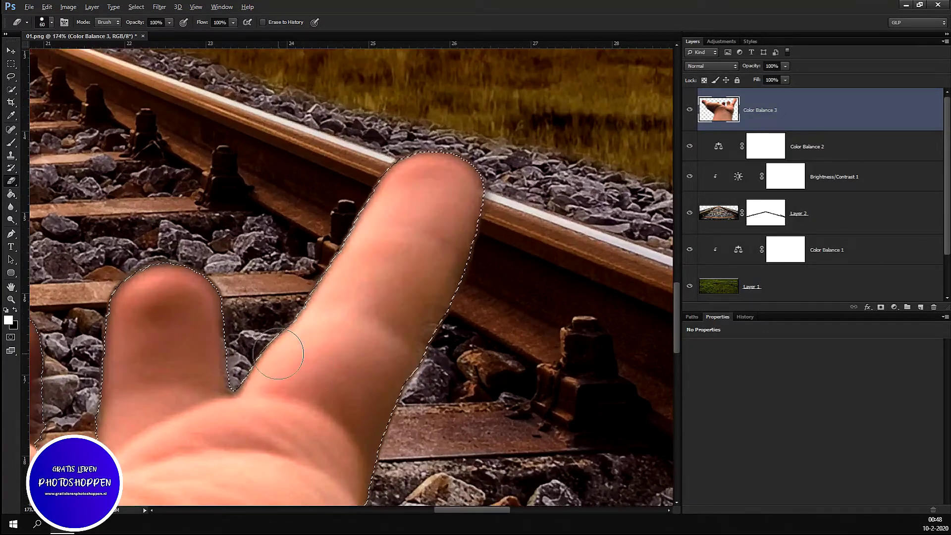
scroll(347, 341, "down", 4)
scroll(422, 326, "down", 1)
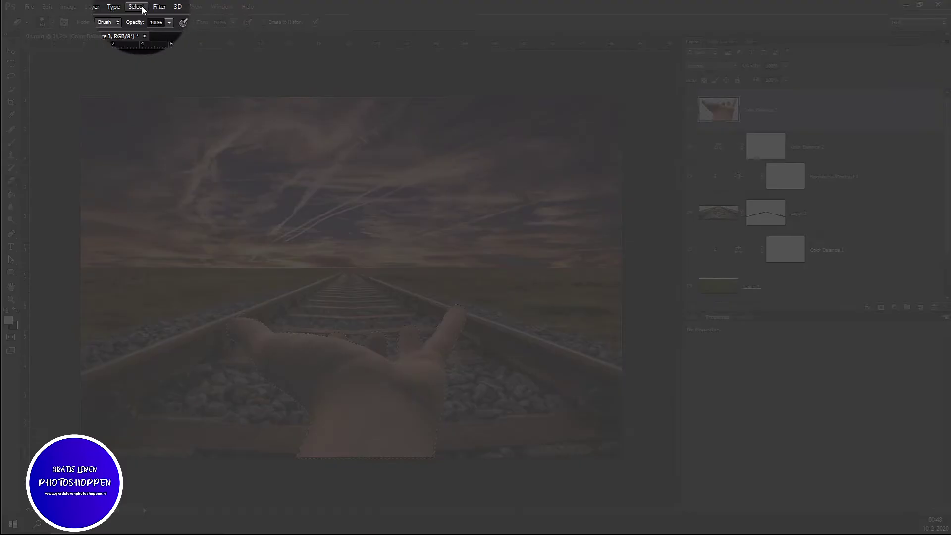
Step: Contract it by a further 3 pixels, then delete the hand pixels and deselect
left_click(140, 8)
mouse_move(144, 115)
left_click(255, 143)
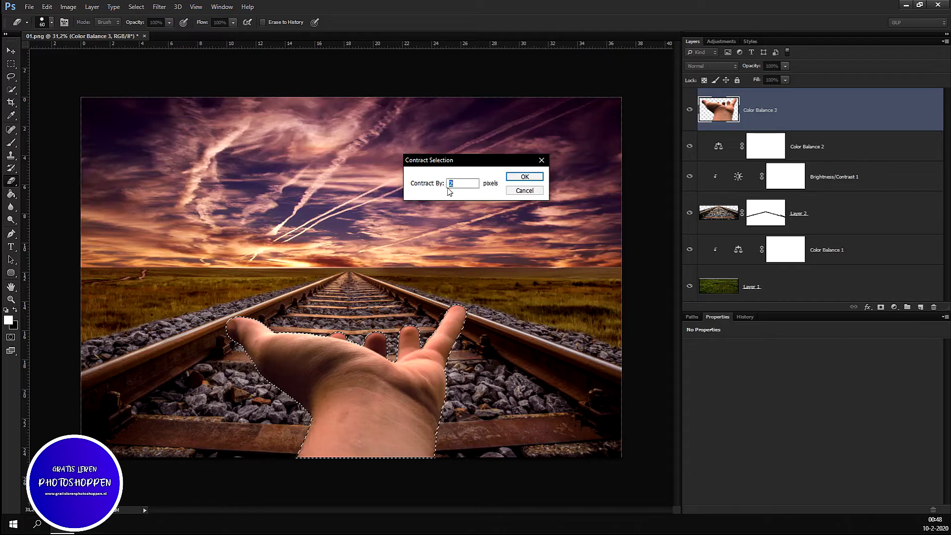
left_click(530, 176)
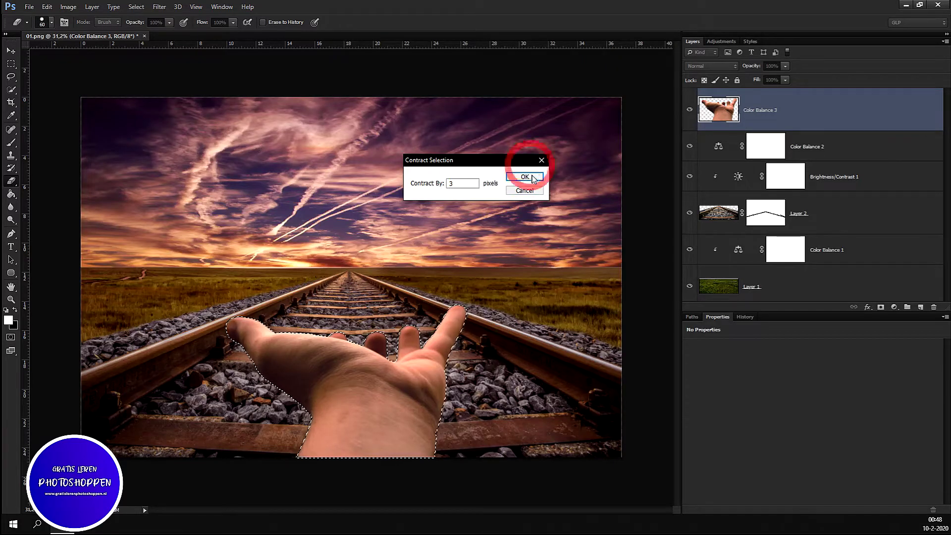
key("Delete")
key("ctrl+d")
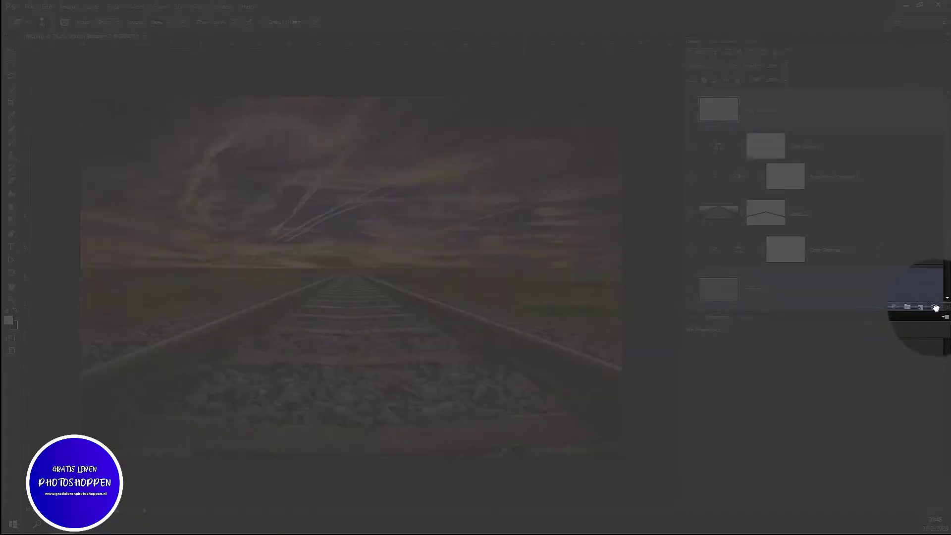
Step: Restore the hand layer, move it lower over the tracks, then hide it
left_click(934, 308)
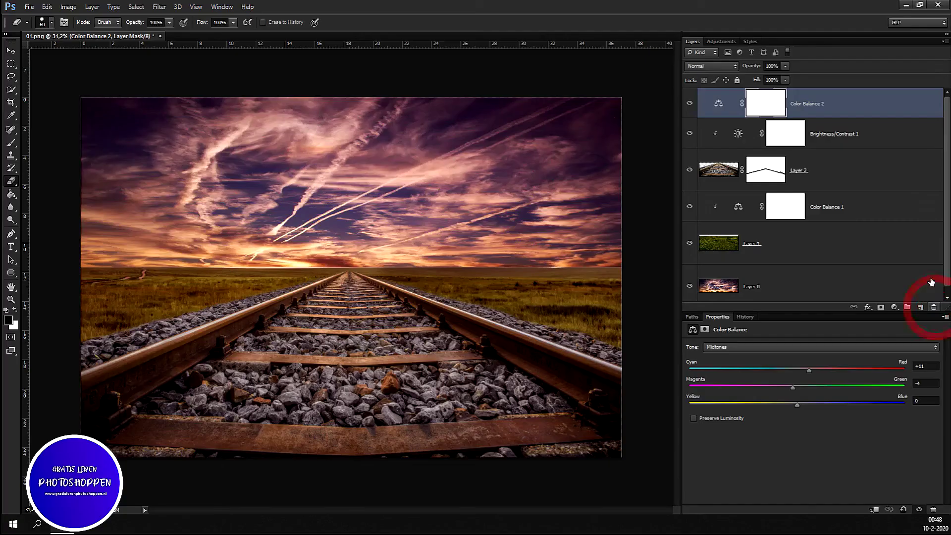
key("ctrl+z")
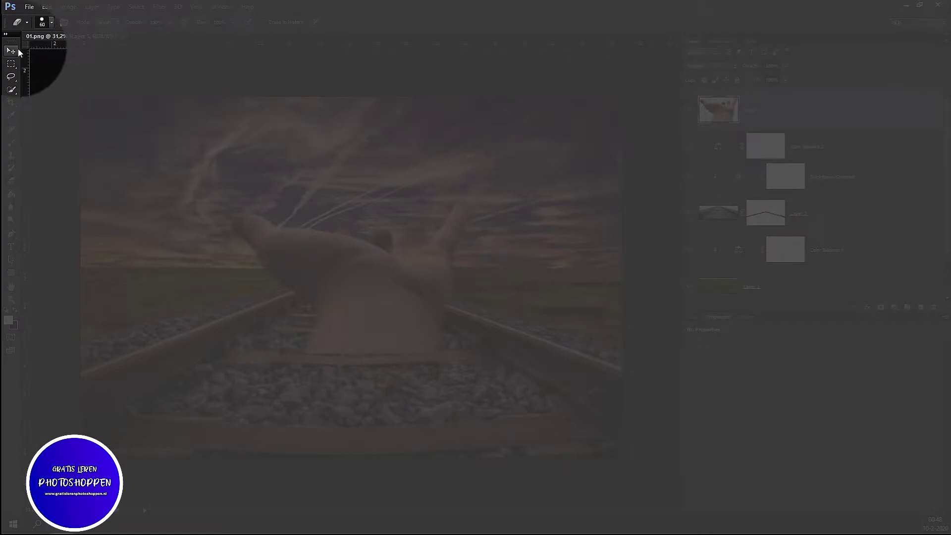
left_click(10, 50)
left_click_drag(375, 288, 378, 386)
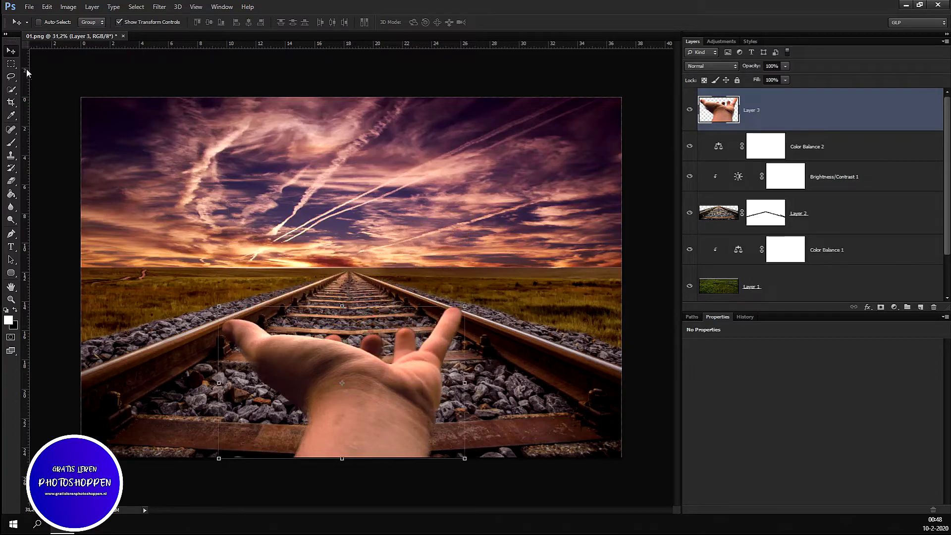
left_click(11, 64)
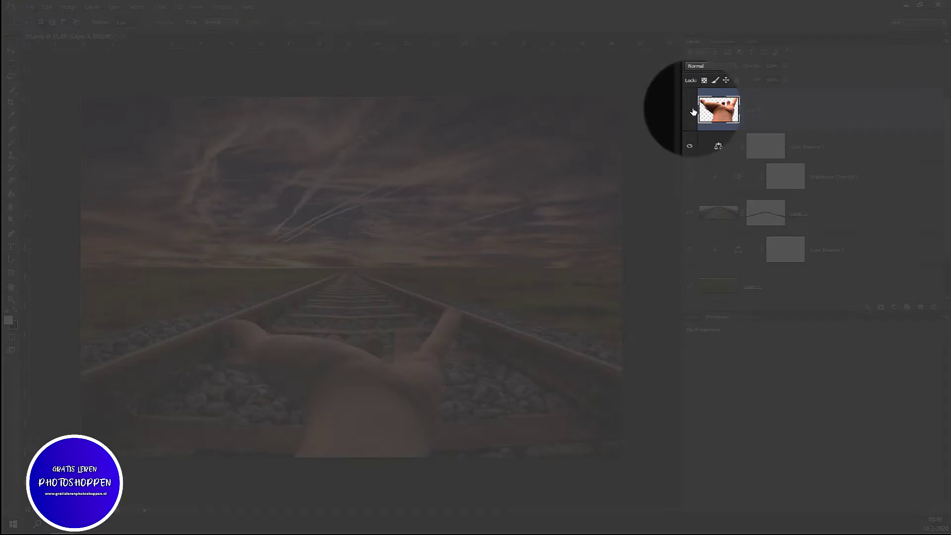
left_click(691, 109)
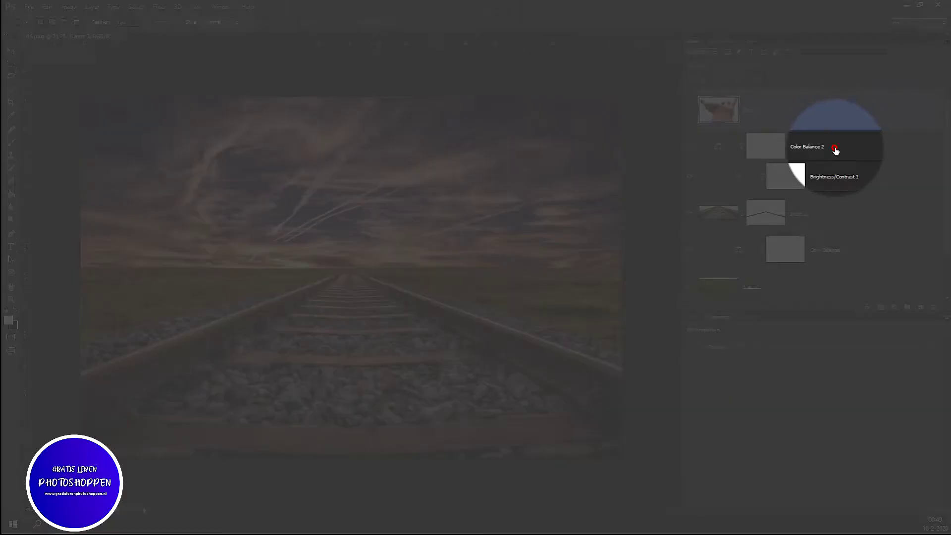
Step: Clip Color Balance 2 to the layer below it
left_click(835, 151)
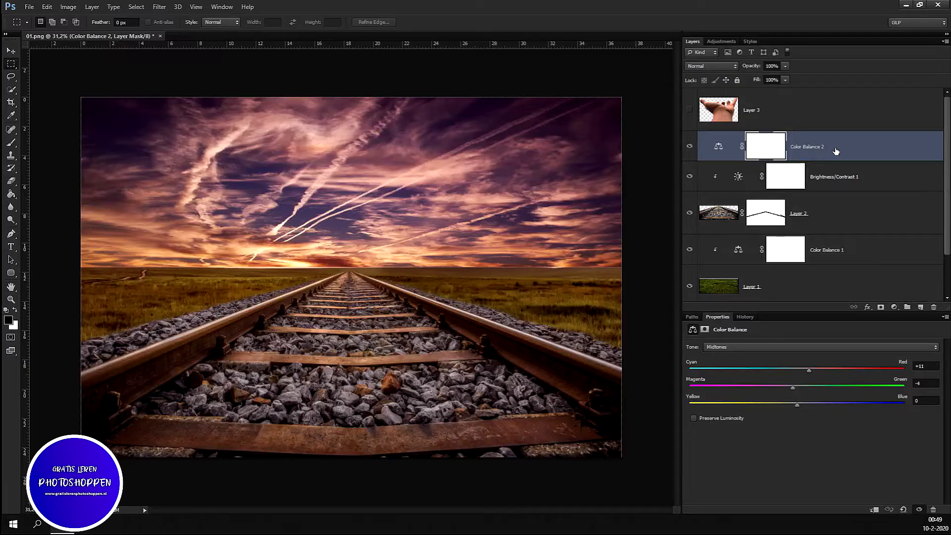
right_click(835, 149)
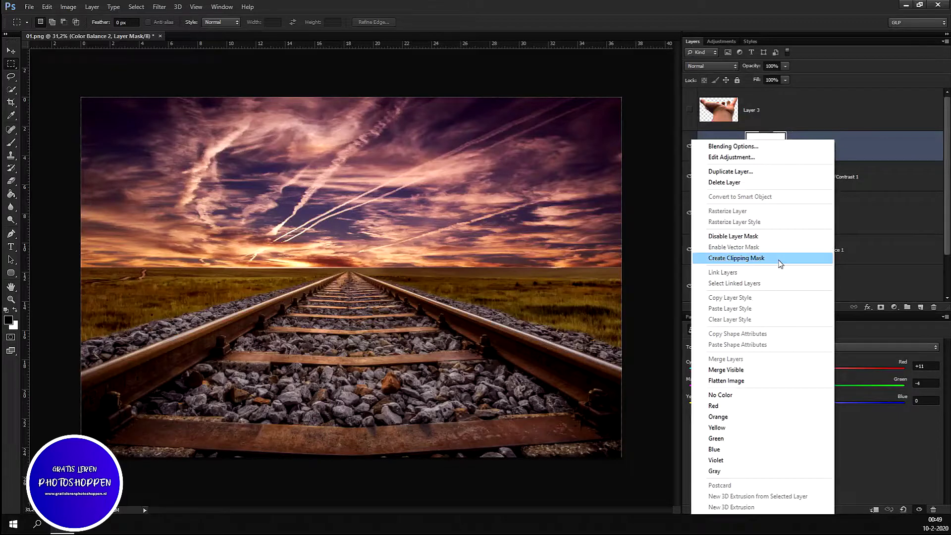
left_click(811, 257)
Step: Merge all layers from Color Balance 2 down to Layer 0 into one background layer
scroll(854, 200, "down", 1)
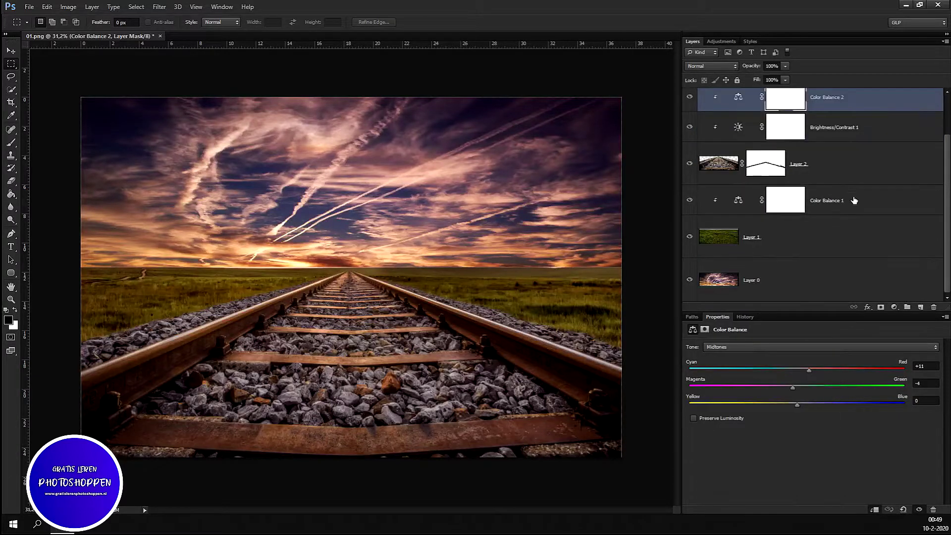
left_click(802, 287, "shift")
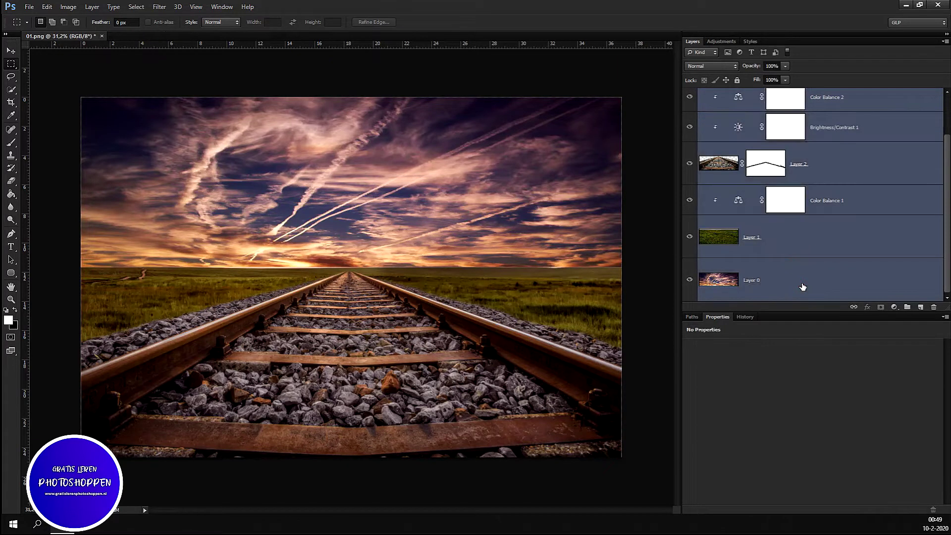
scroll(832, 248, "up", 1)
right_click(845, 231)
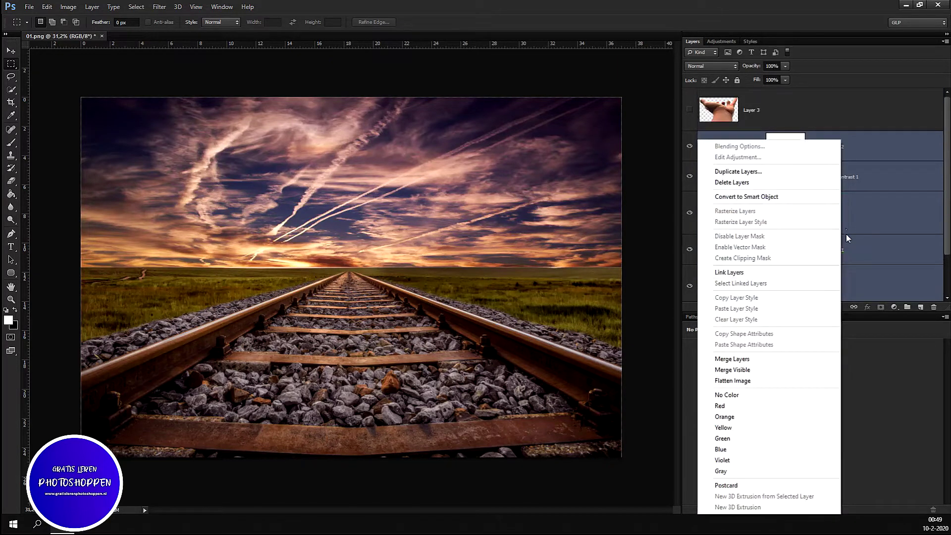
left_click(796, 359)
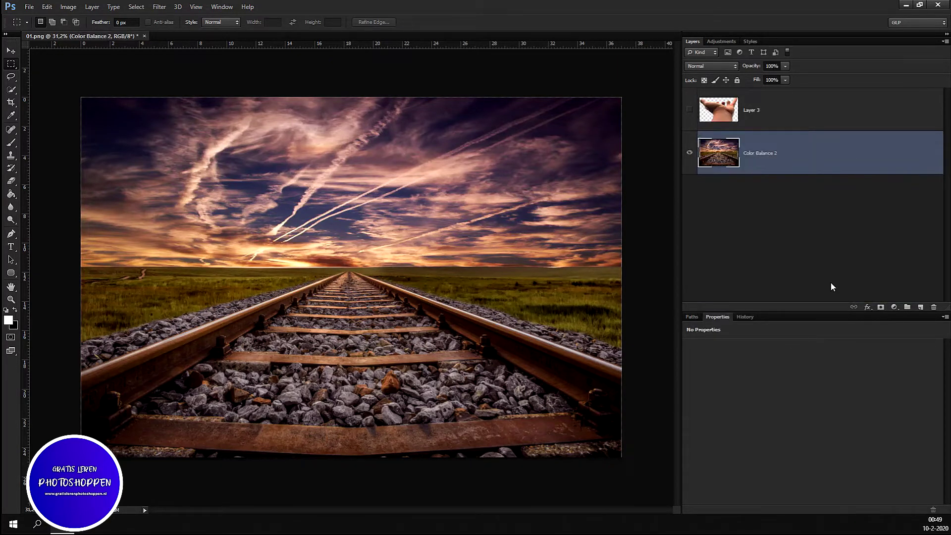
left_click(28, 6)
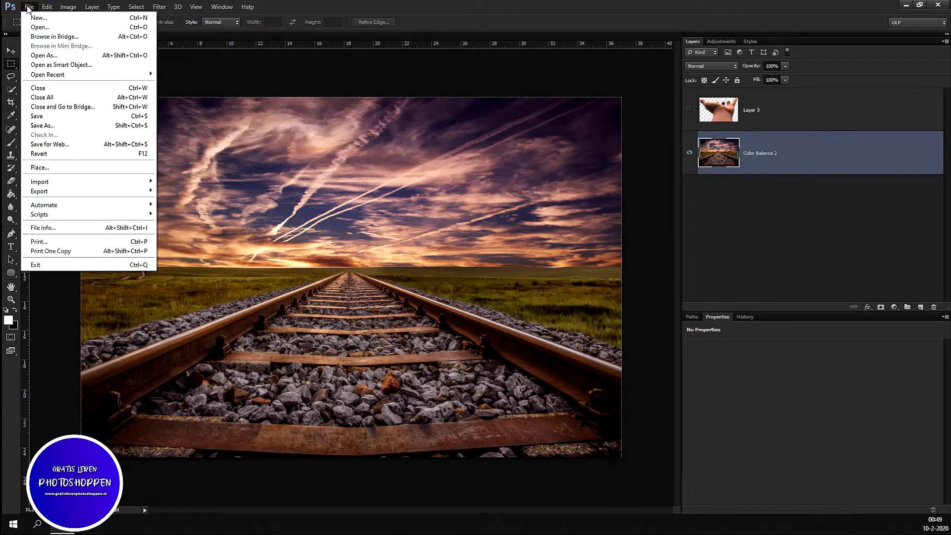
Step: Save the merged scene as PNG, overwriting foto met rails.png
left_click(50, 126)
left_click(517, 293)
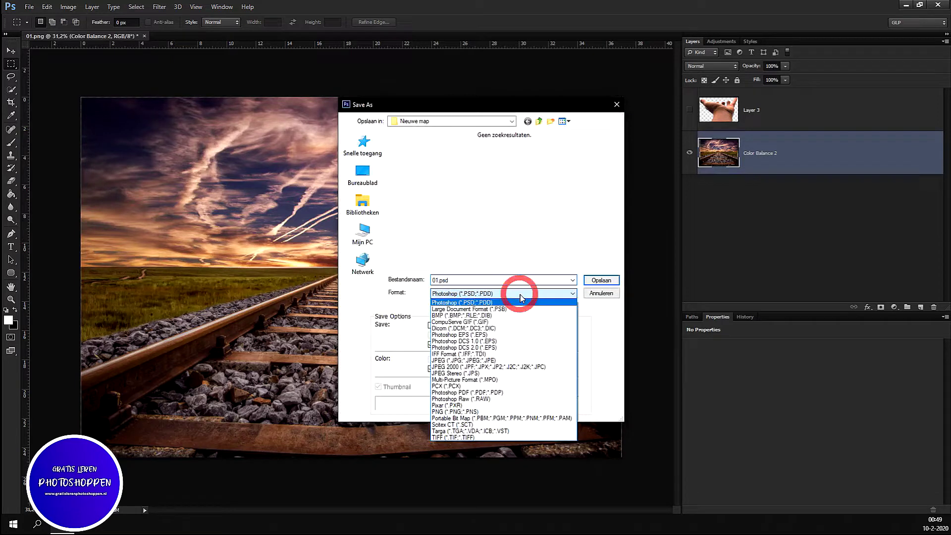
left_click(500, 412)
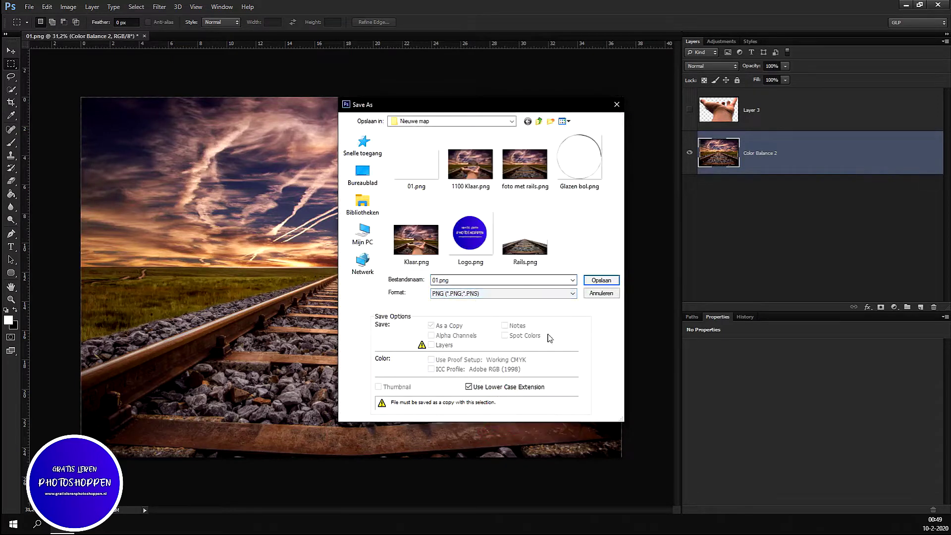
double_click(528, 174)
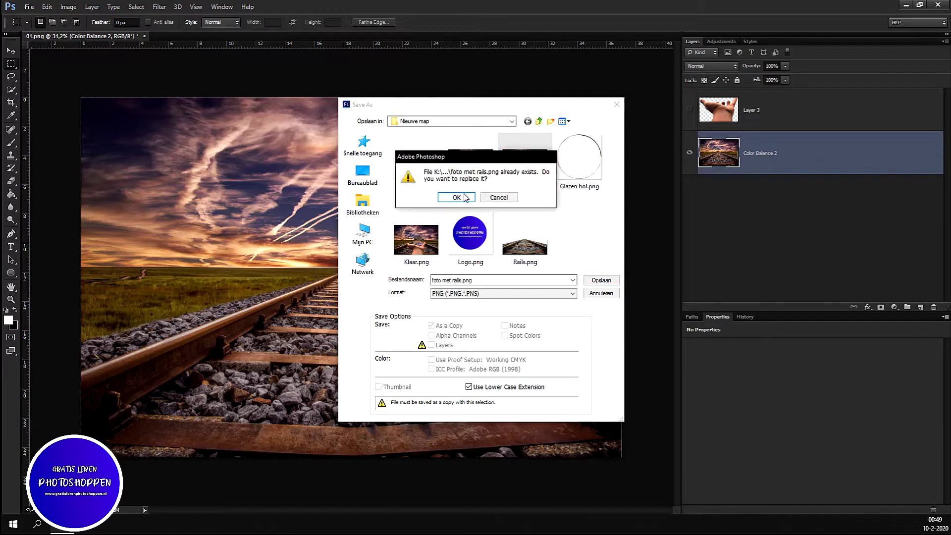
left_click(460, 196)
left_click(343, 96)
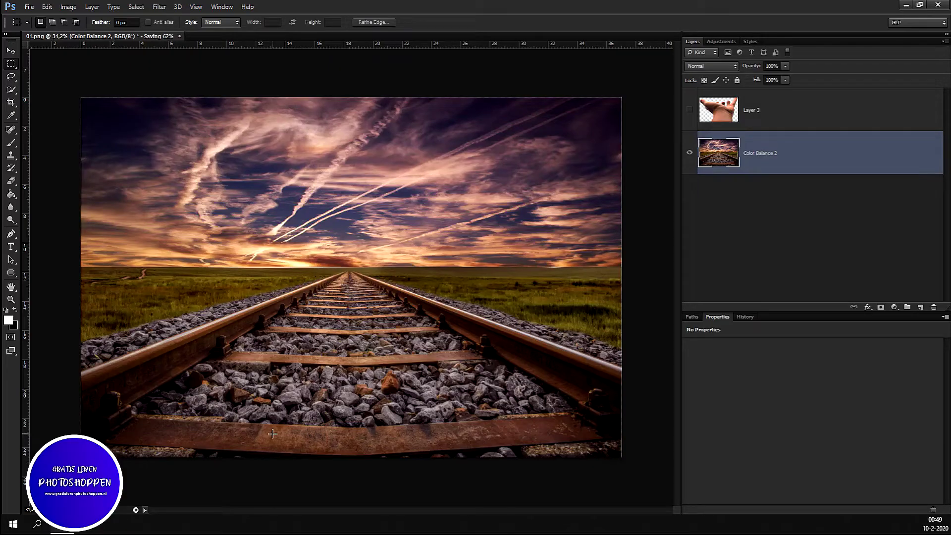
Step: Undo the merge to restore the separate layers and show the hand layer again
left_click(812, 247)
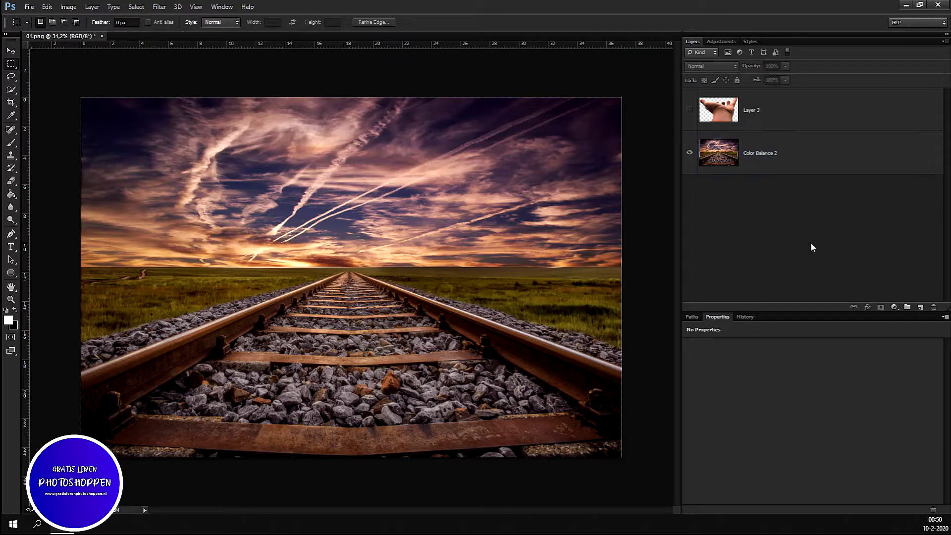
key("ctrl+z")
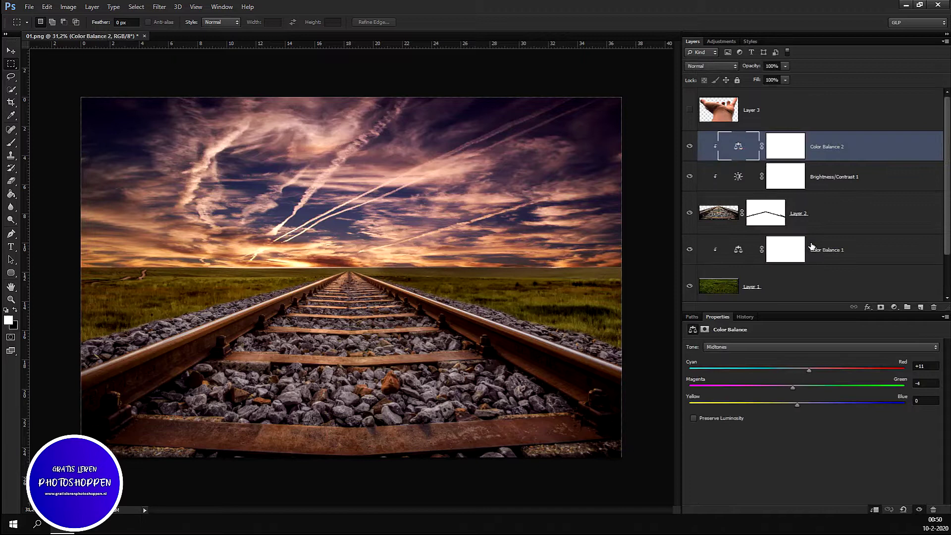
scroll(805, 128, "down", 2)
scroll(830, 240, "up", 2)
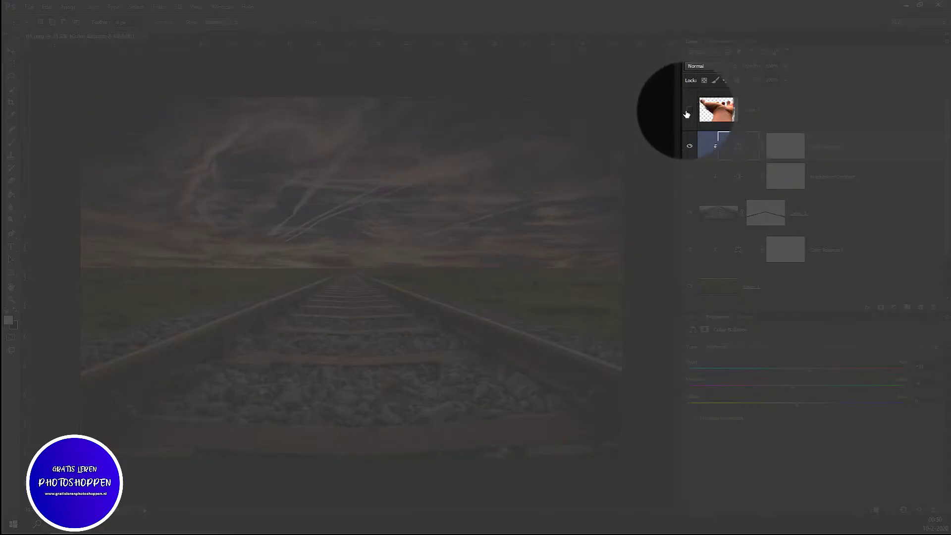
left_click(689, 110)
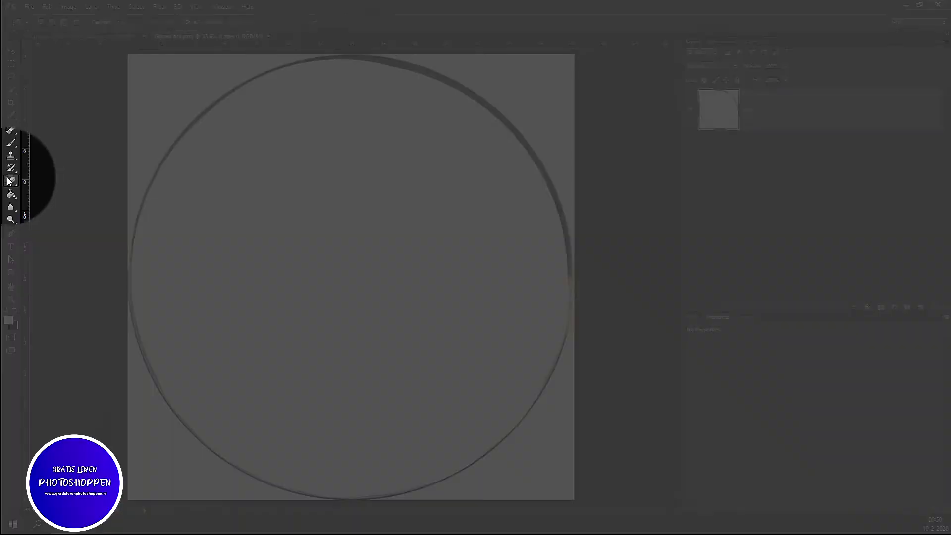
Step: Magic-erase the white from the four corners and inside the glass ring
left_click(9, 180)
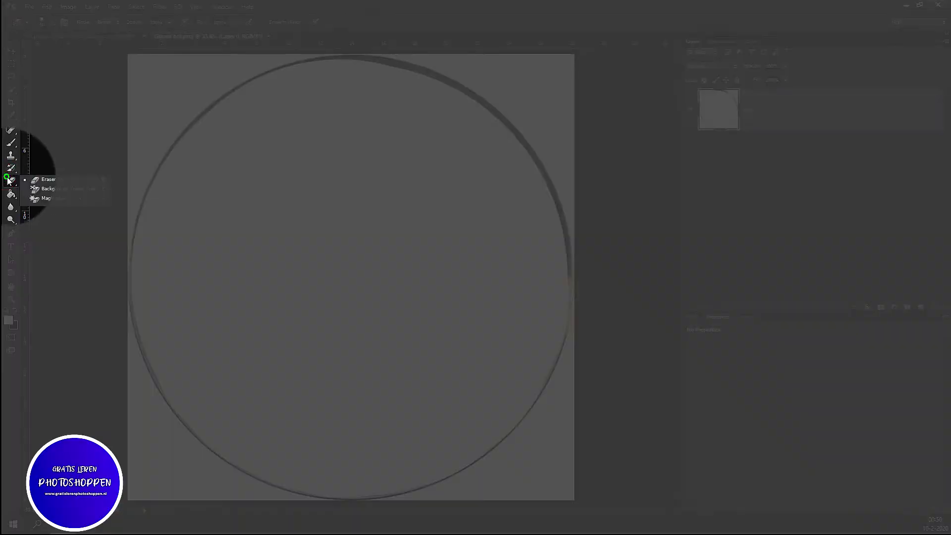
left_click(57, 198)
left_click(148, 127)
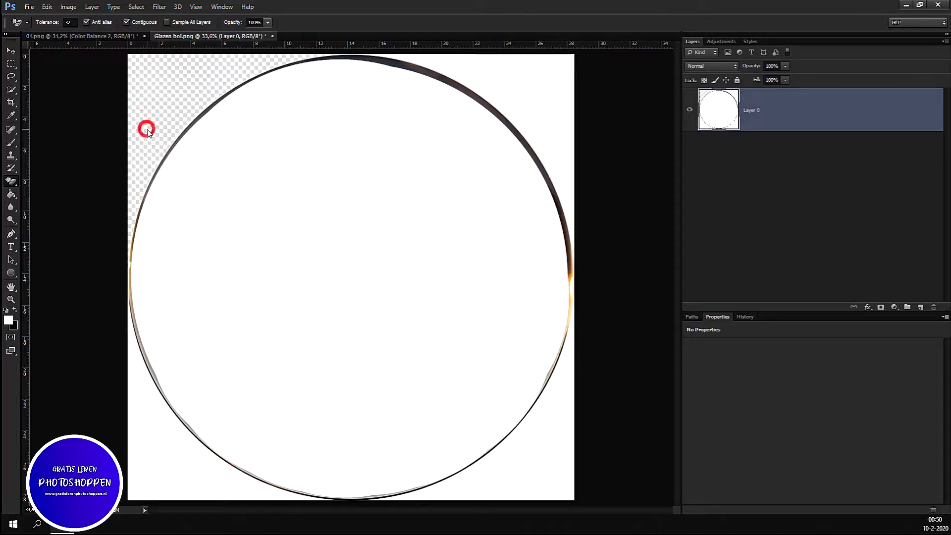
left_click(521, 85)
left_click(565, 404)
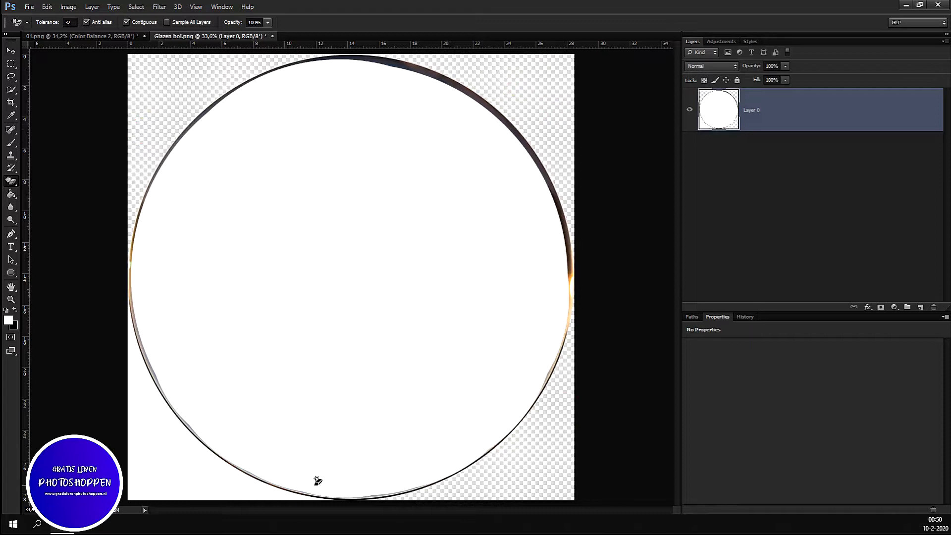
left_click(199, 480)
left_click(269, 371)
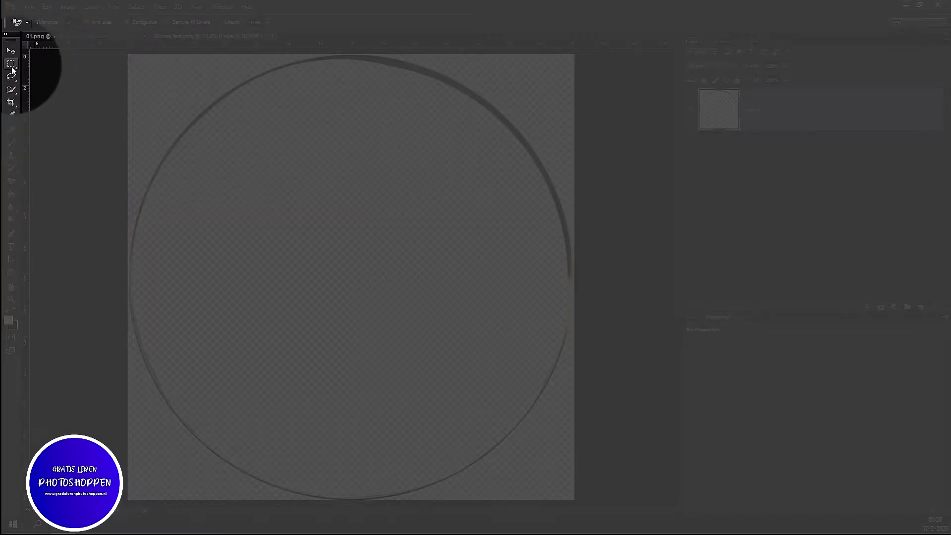
Step: Cut the whole glass ring canvas to the clipboard and close Glazen bol.png
left_click(11, 64)
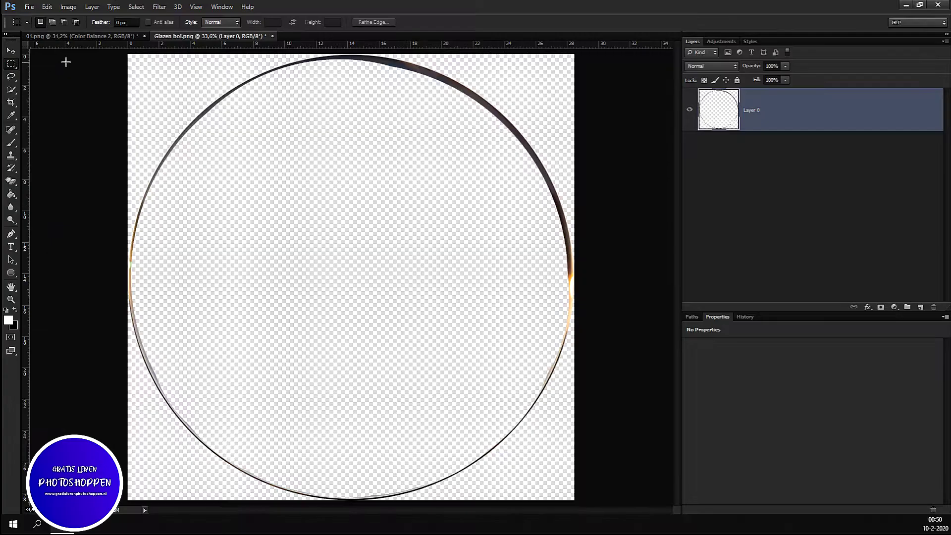
scroll(103, 71, "down", 1)
left_click_drag(143, 69, 625, 501)
key("ctrl+x")
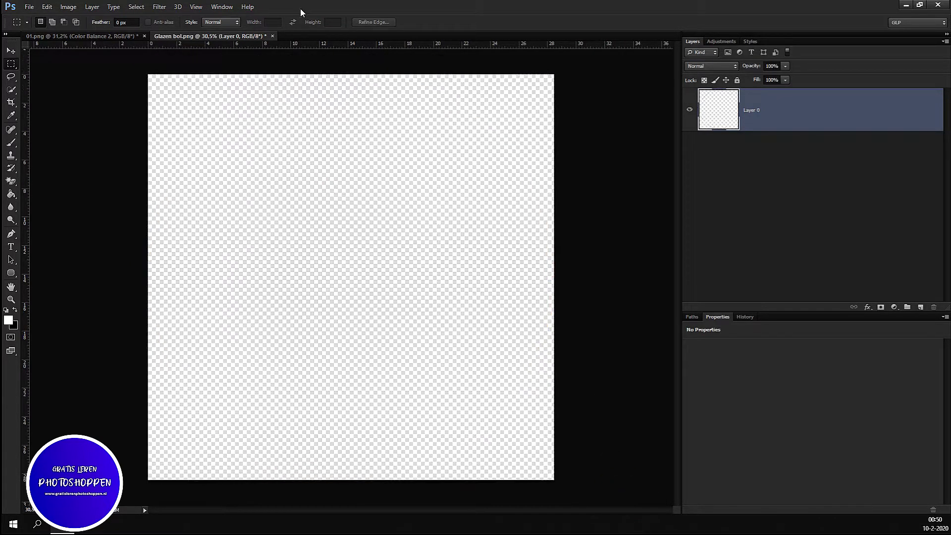
left_click(273, 35)
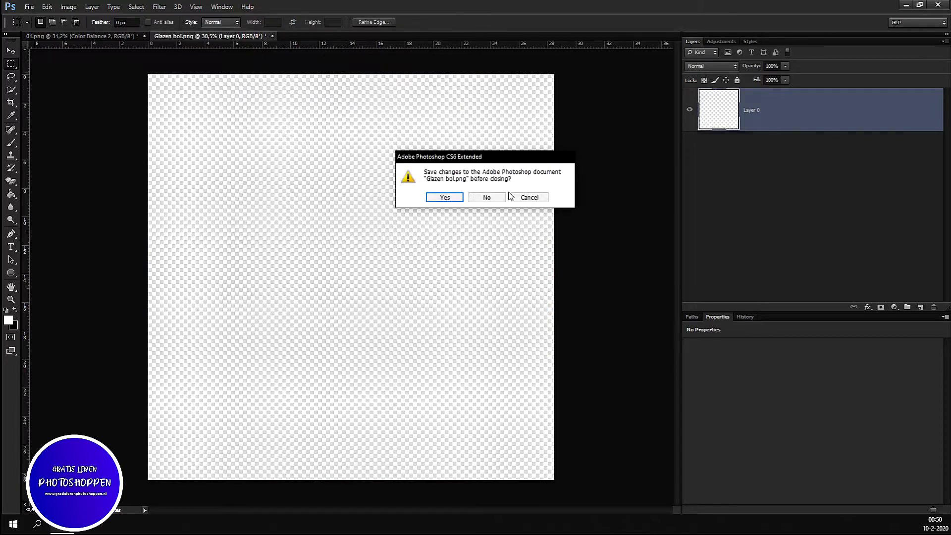
left_click(490, 195)
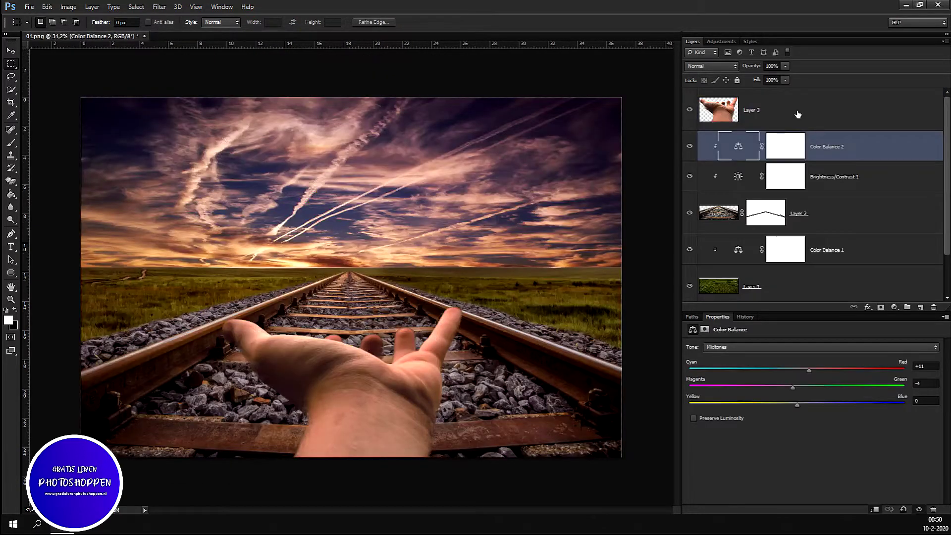
Step: Paste the glass ring above Layer 3, scale it to about 53% and centre it over the open palm
left_click(797, 114)
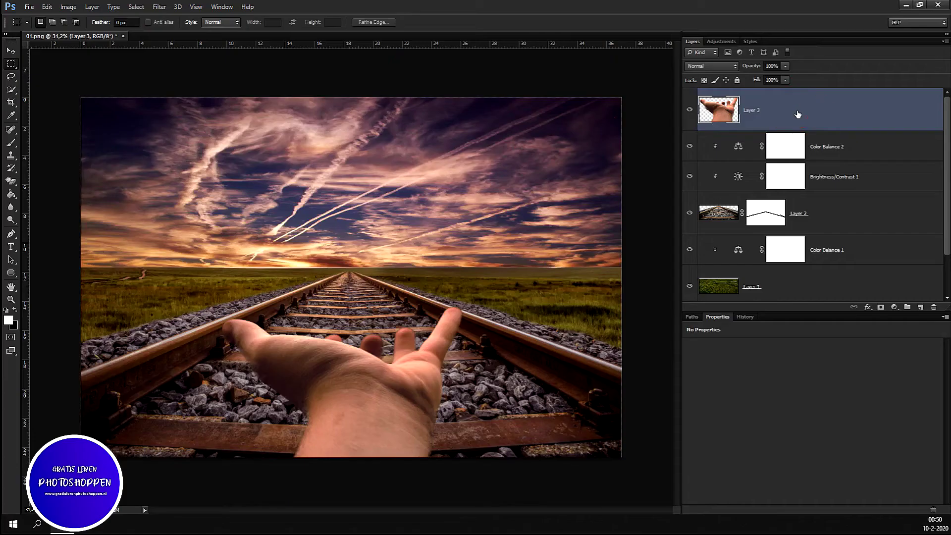
key("ctrl+v")
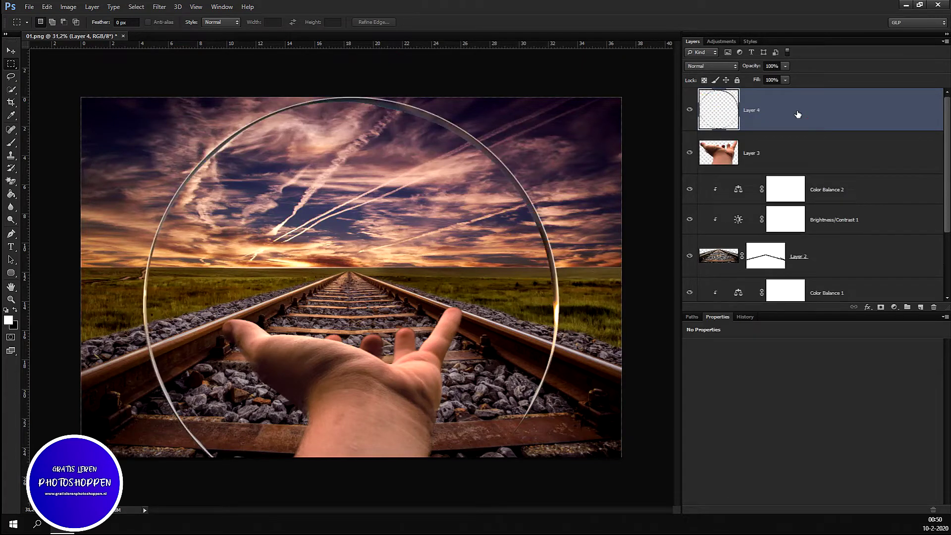
key("ctrl+t")
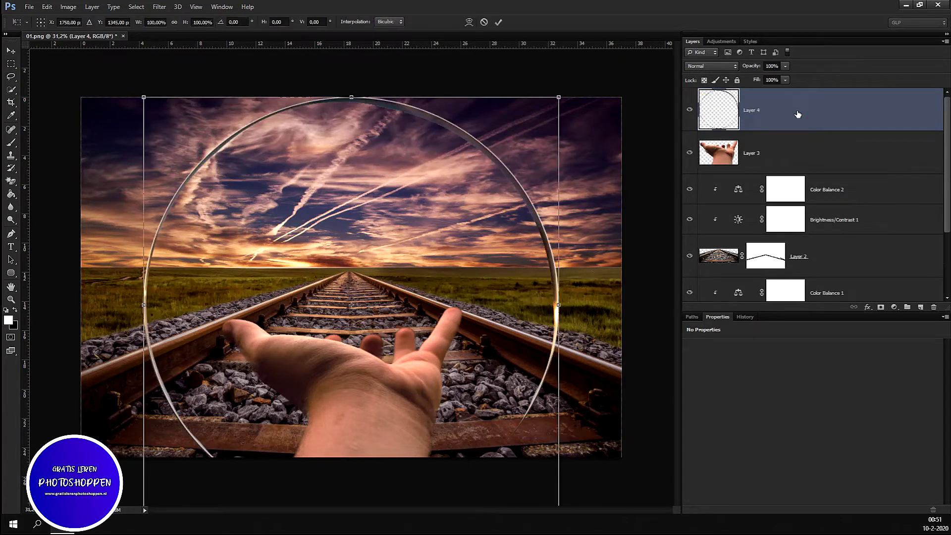
left_click_drag(144, 96, 276, 226)
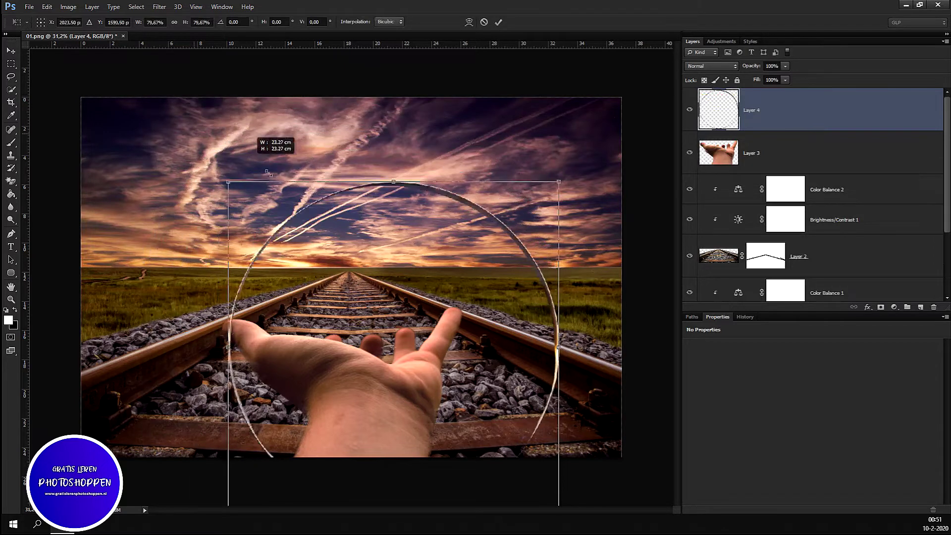
left_click_drag(462, 350, 405, 216)
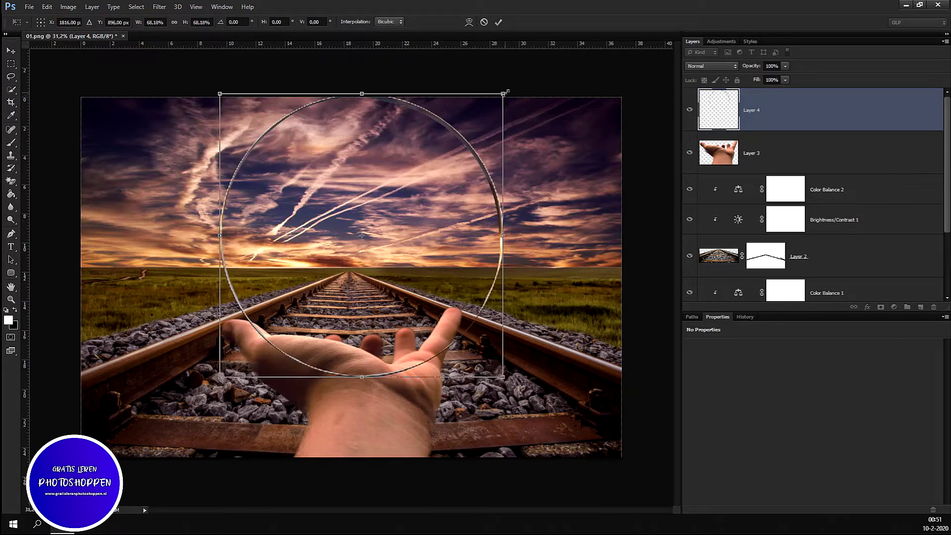
left_click_drag(503, 93, 457, 140)
mouse_move(390, 268)
left_mouse_down()
mouse_move(412, 255)
mouse_move(415, 264)
left_mouse_up()
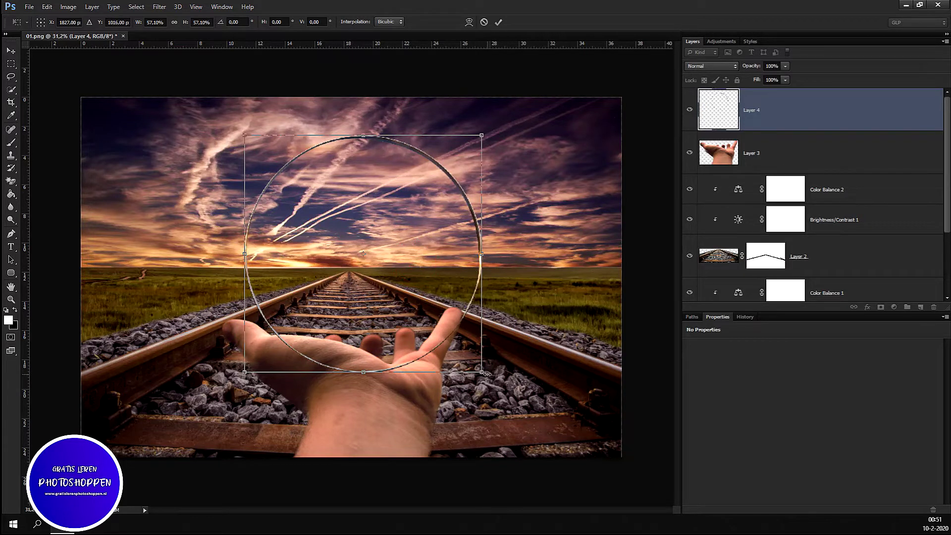
left_click_drag(482, 137, 465, 152)
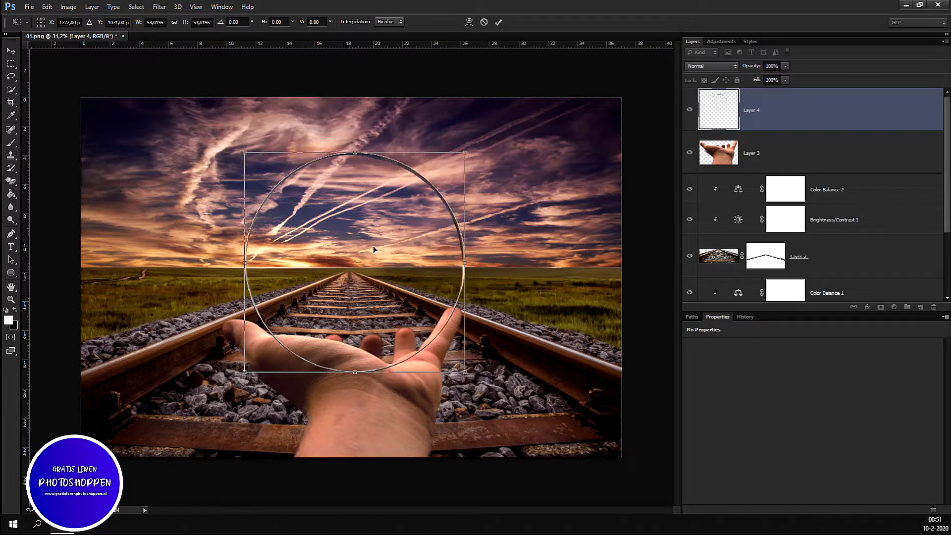
key("Return")
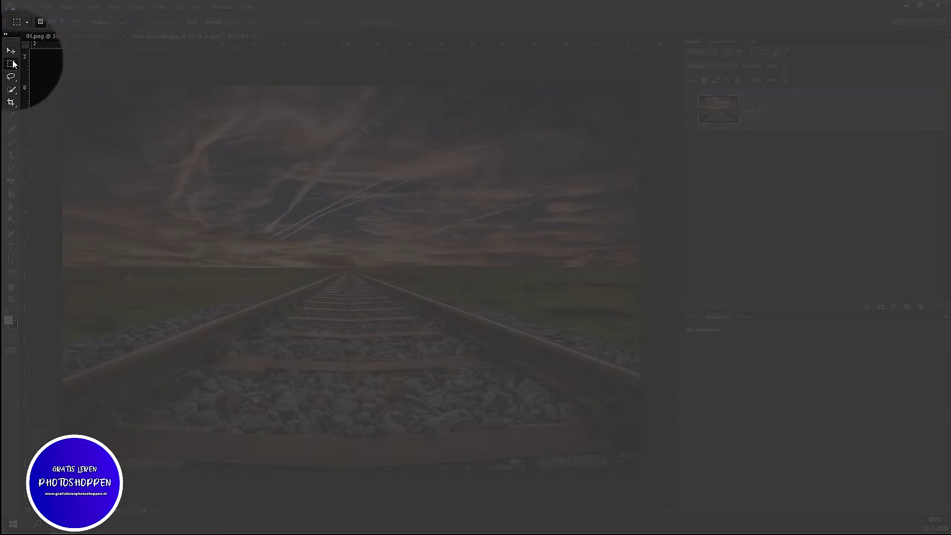
Step: Copy the whole railway photo, close its tab, and paste it above Layer 3 as Layer 5
key("ctrl+a")
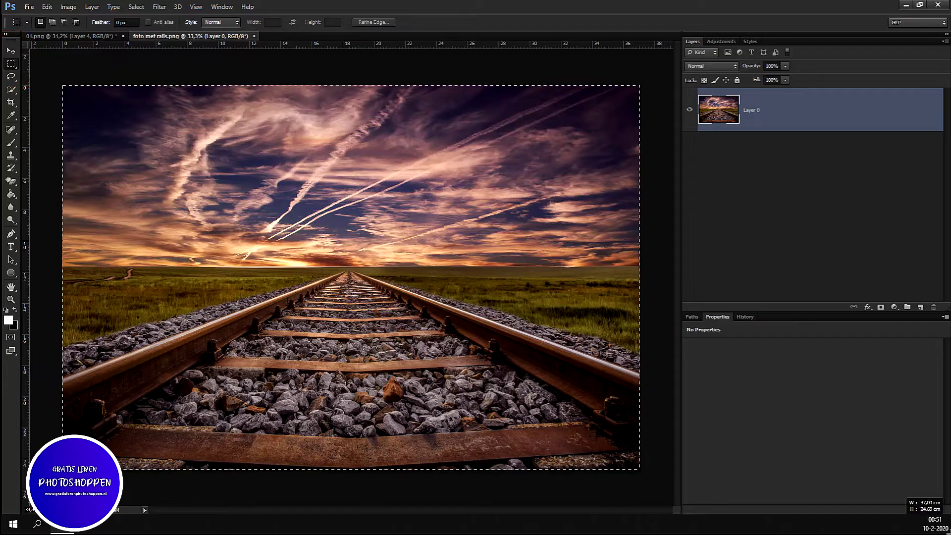
left_click(254, 36)
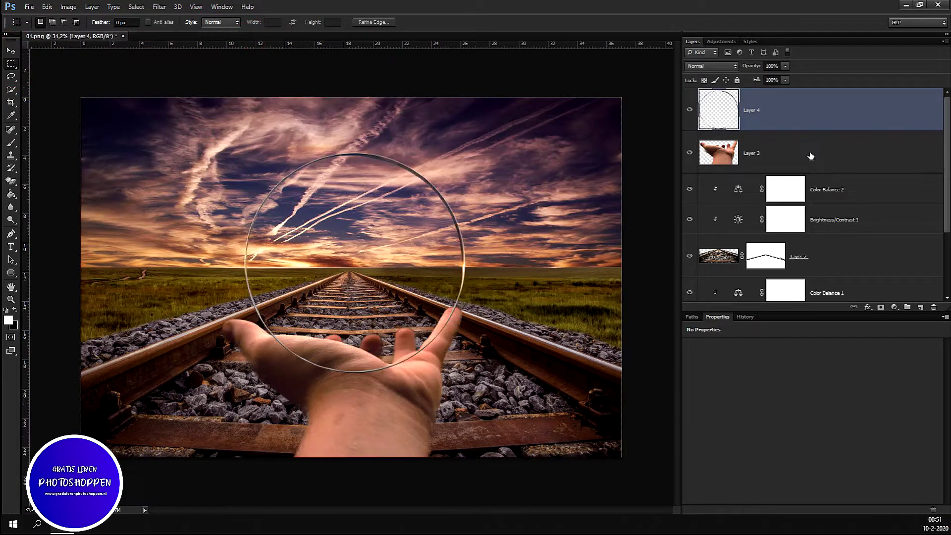
left_click(794, 158)
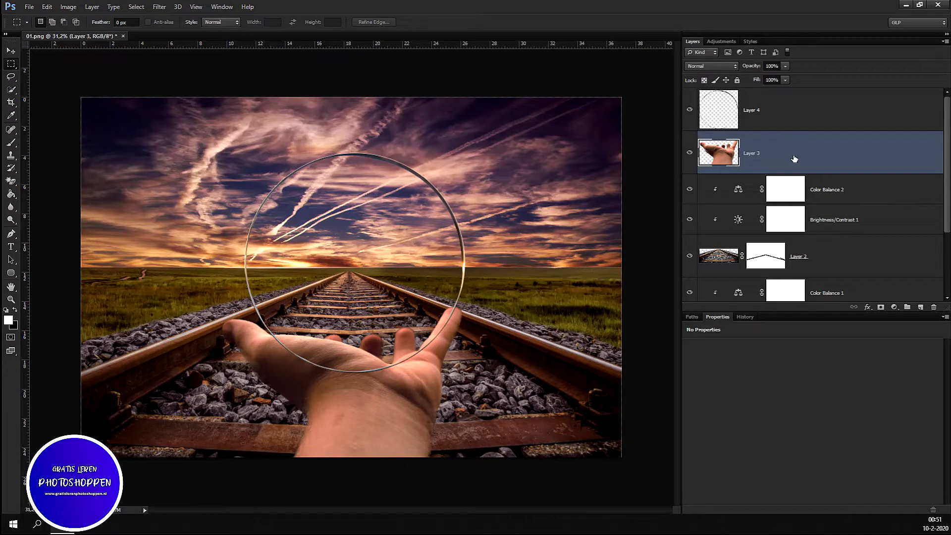
key("ctrl+v")
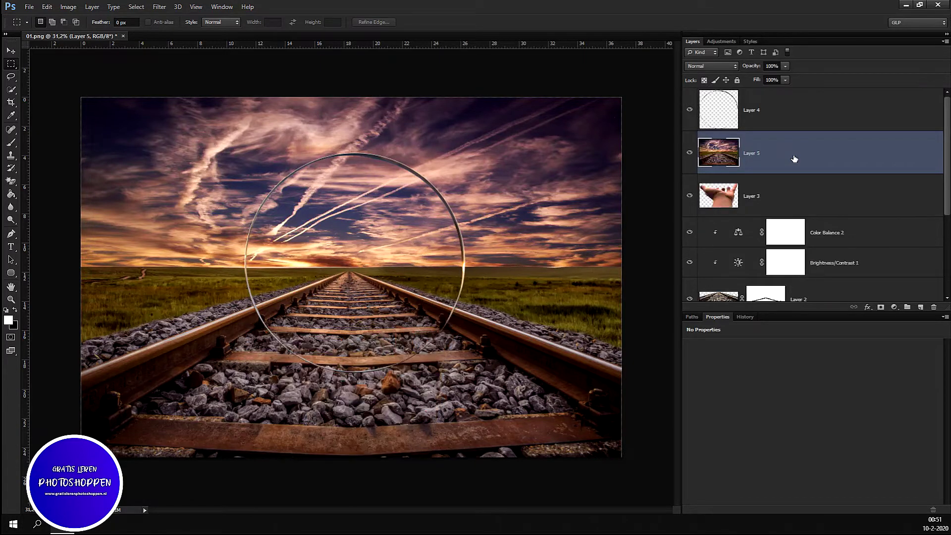
key("ctrl+t")
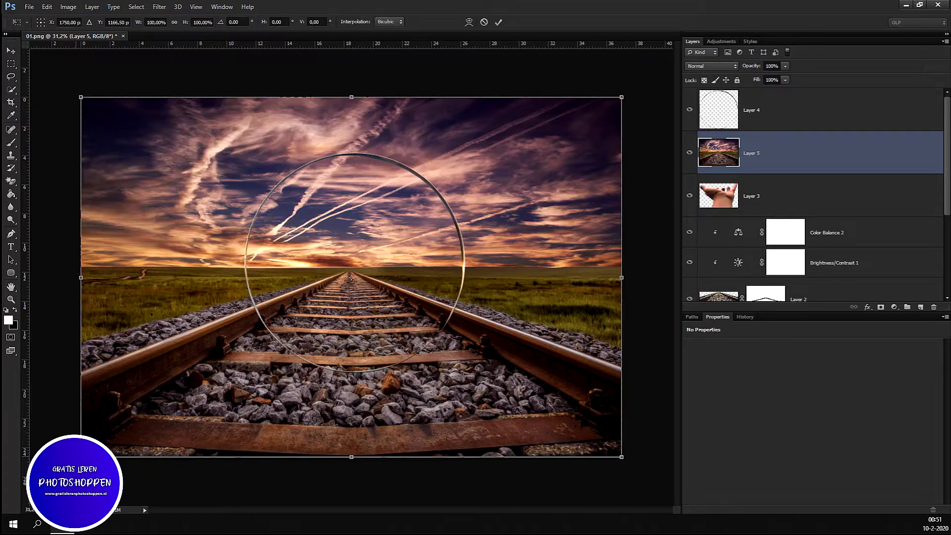
Step: Scale the railway photo down to about 62% so it fits around the glass ring
left_click_drag(81, 457, 191, 374)
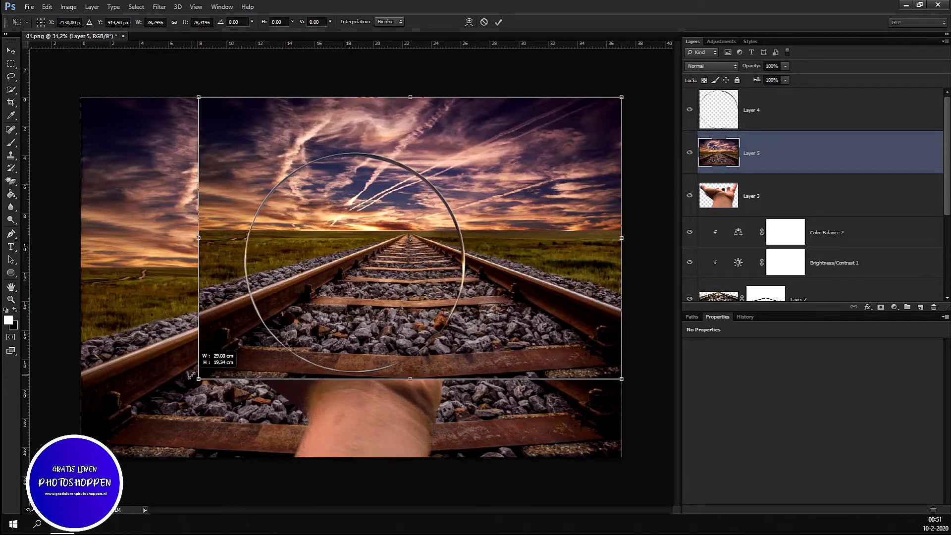
left_click_drag(621, 97, 542, 150)
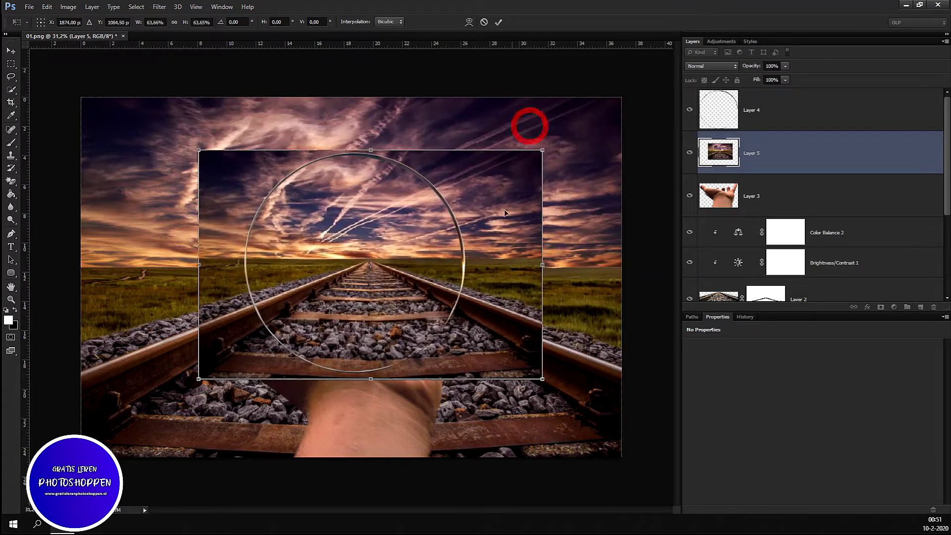
left_click_drag(543, 380, 536, 374)
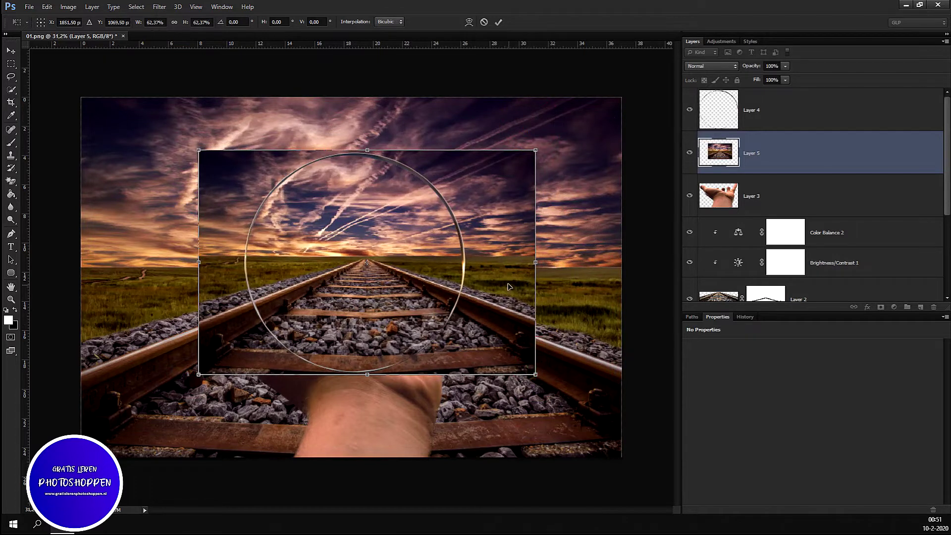
key("Return")
key("m")
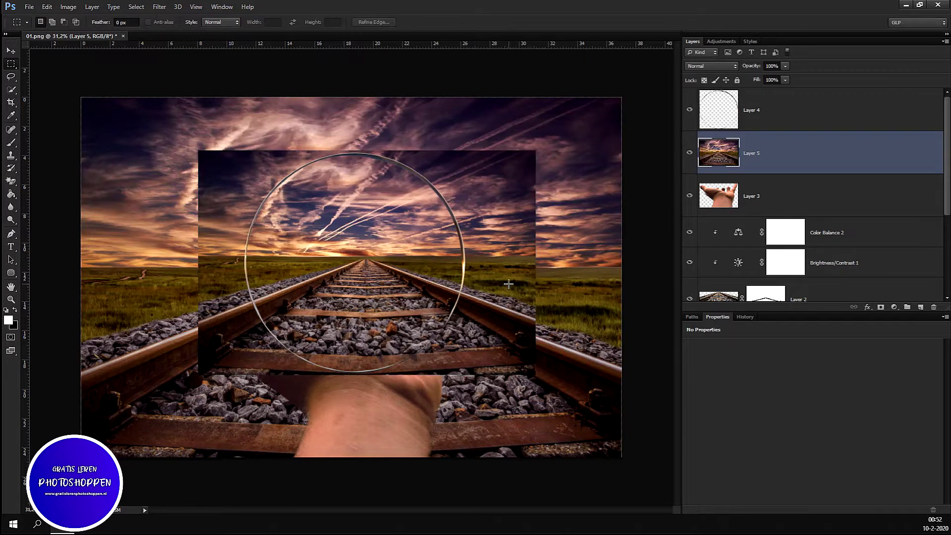
Step: Flip the railway photo vertically so it appears upside down
key("ctrl+t")
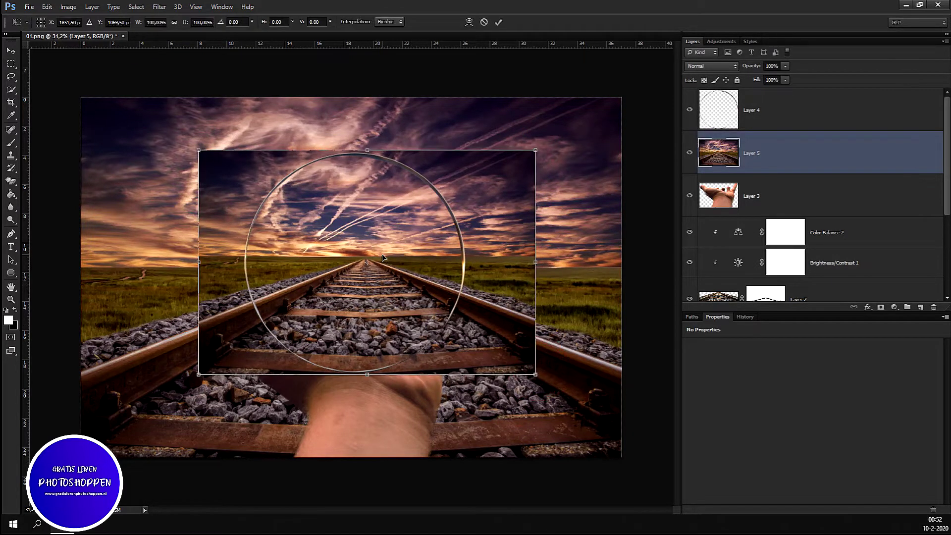
right_click(382, 253)
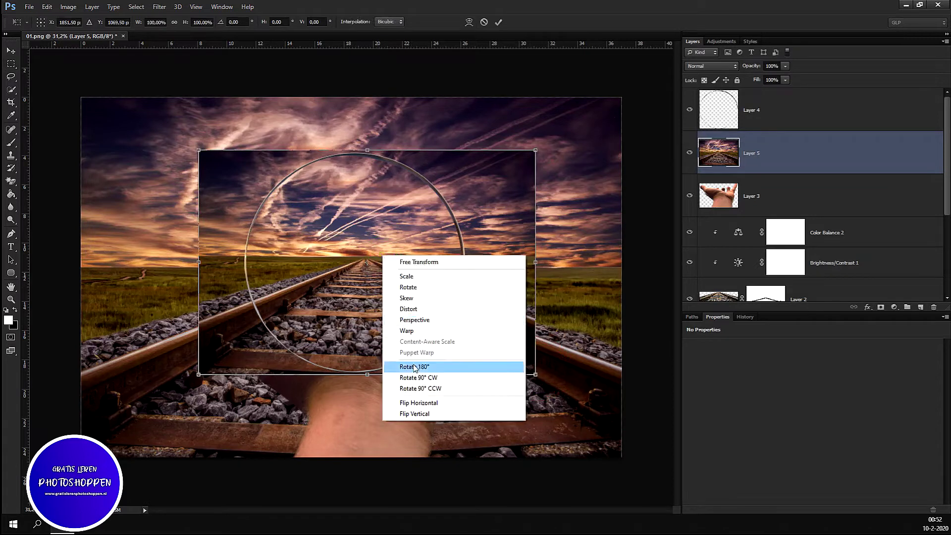
left_click(431, 413)
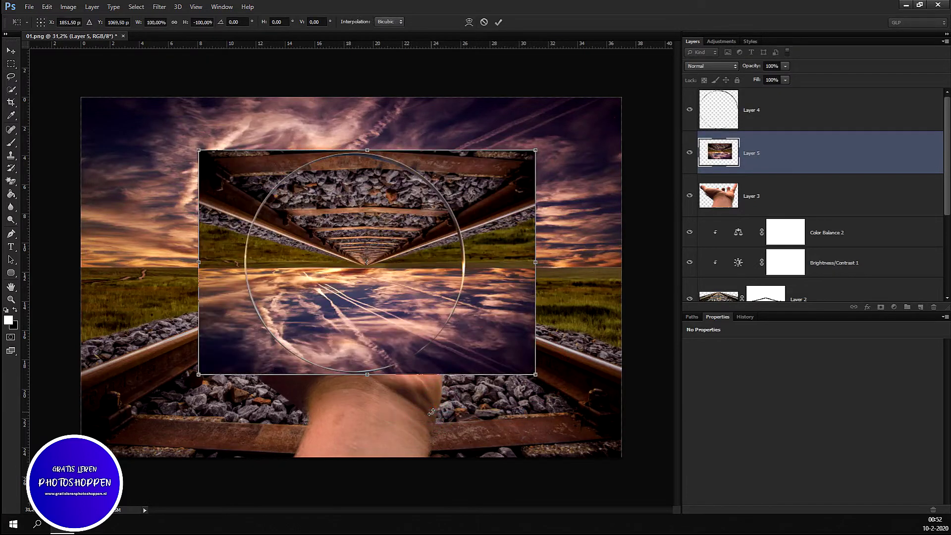
key("Return")
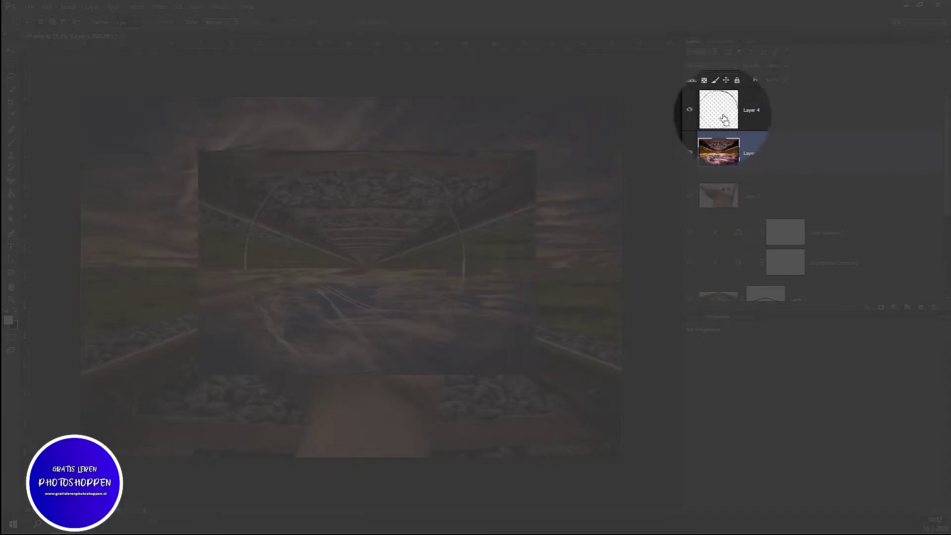
Step: Invert the ring selection to everything outside it and pick the Eraser with a larger brush
left_click(718, 109, "ctrl")
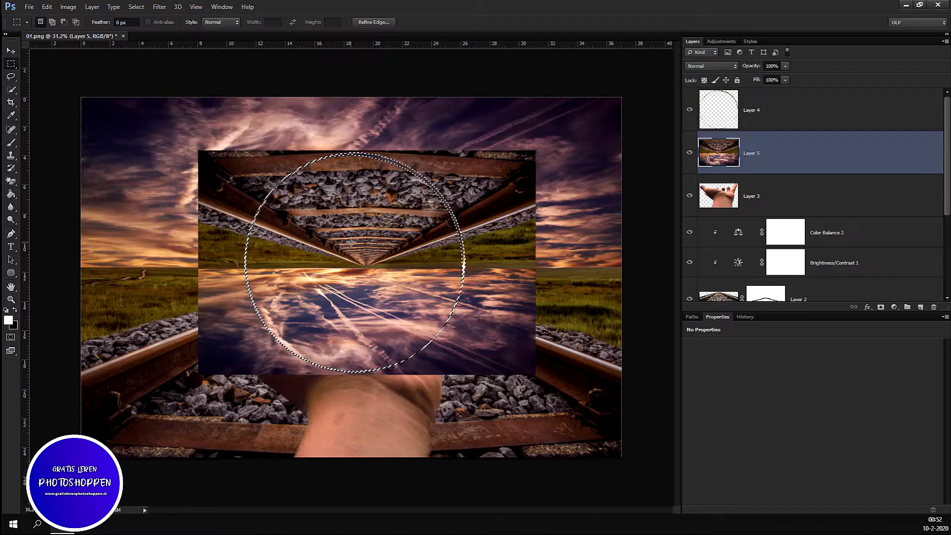
right_click(351, 242)
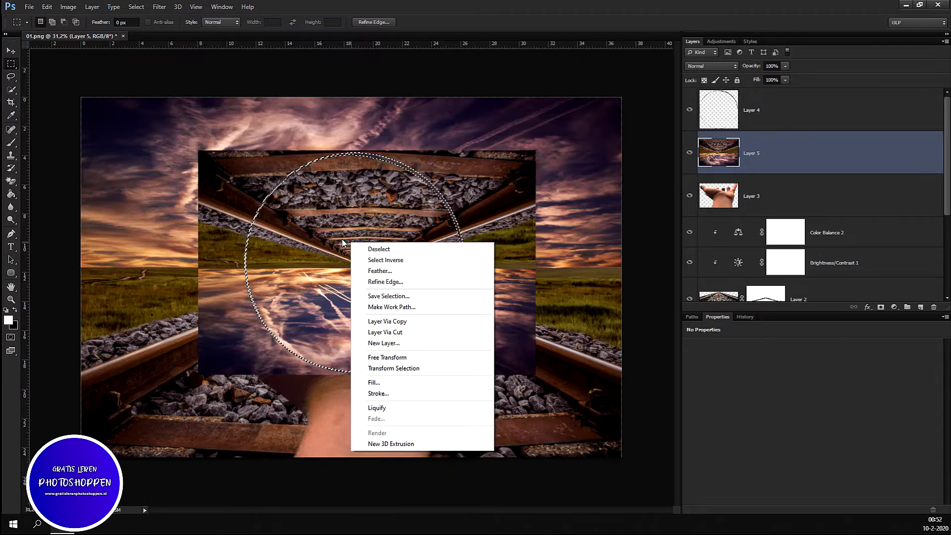
left_click(388, 260)
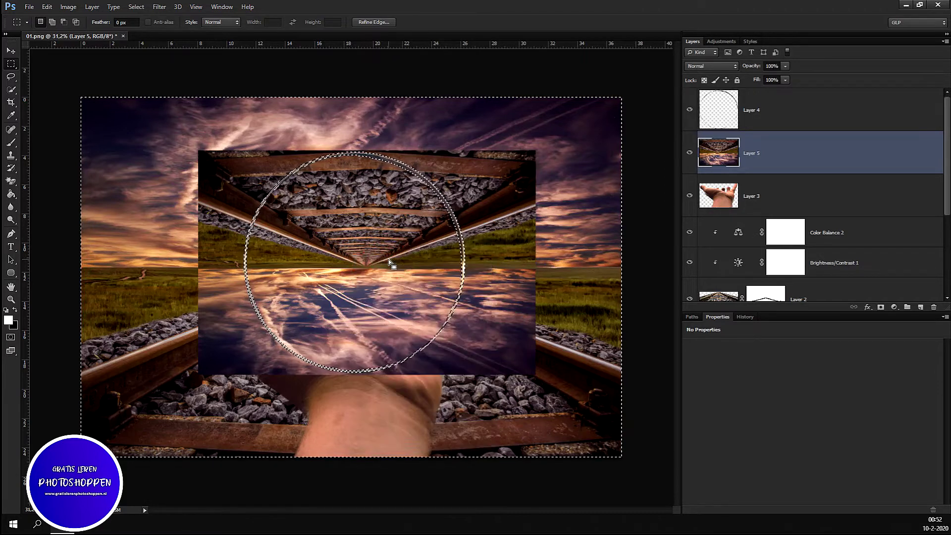
scroll(233, 204, "up", 3)
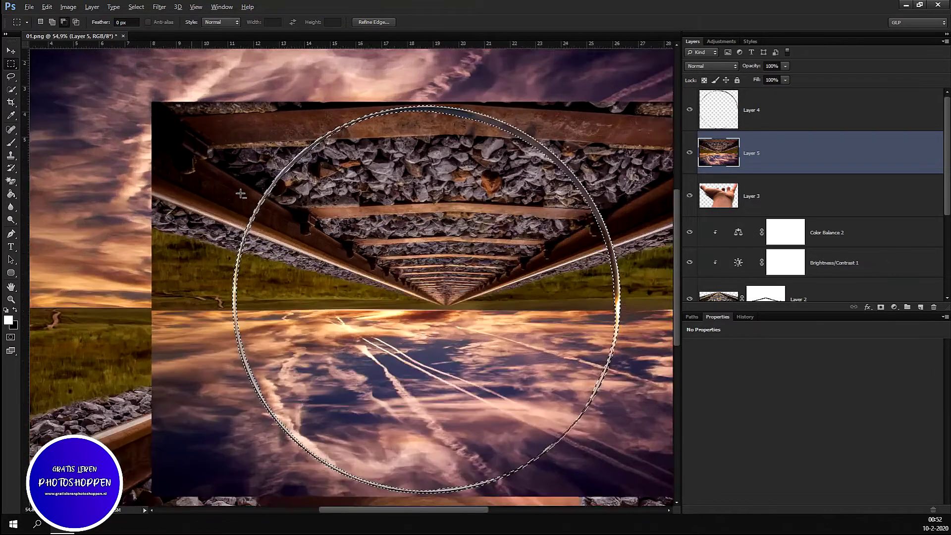
scroll(233, 204, "up", 2)
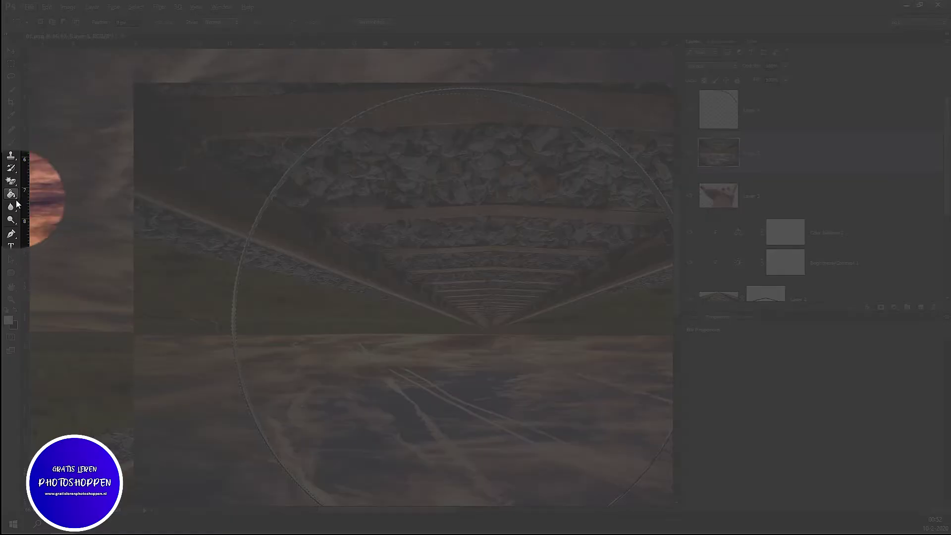
left_click(12, 182)
left_click(32, 181)
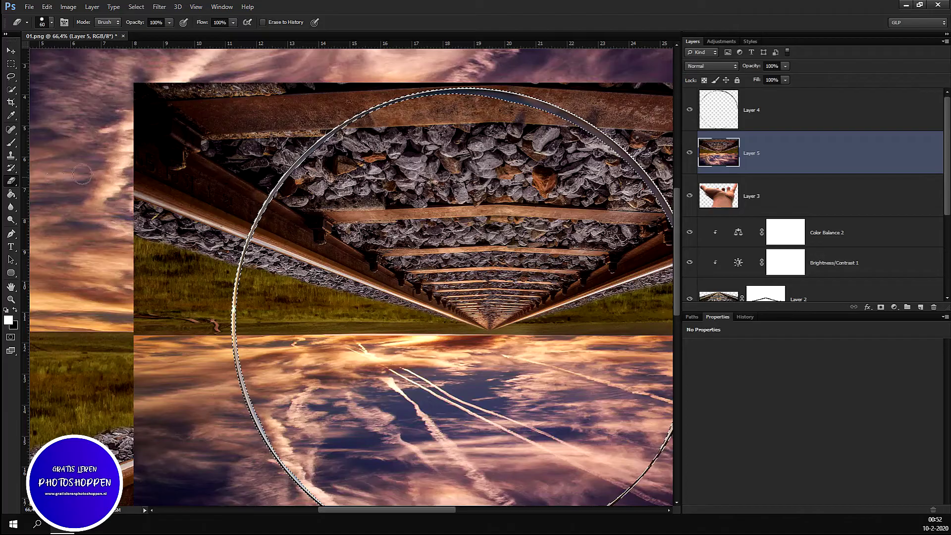
key("bracketright")
key("bracketright")
key("bracketright")
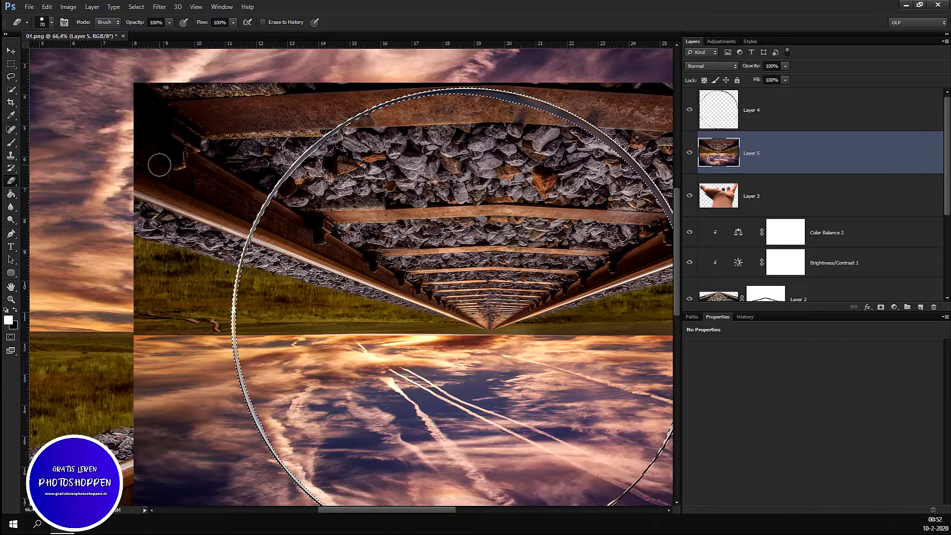
Step: Erase the railway copy outside the ring at top-left, below over the arm, and lower right
mouse_move(143, 89)
left_mouse_down()
mouse_move(118, 181)
mouse_move(138, 322)
mouse_move(132, 396)
mouse_move(185, 454)
mouse_move(121, 420)
left_mouse_up()
scroll(132, 396, "down", 3)
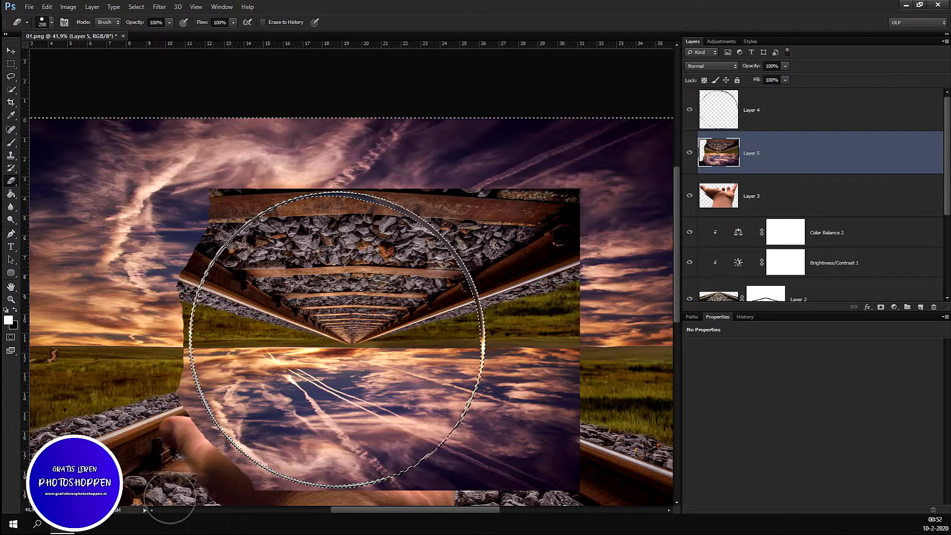
left_click_drag(297, 473, 148, 455)
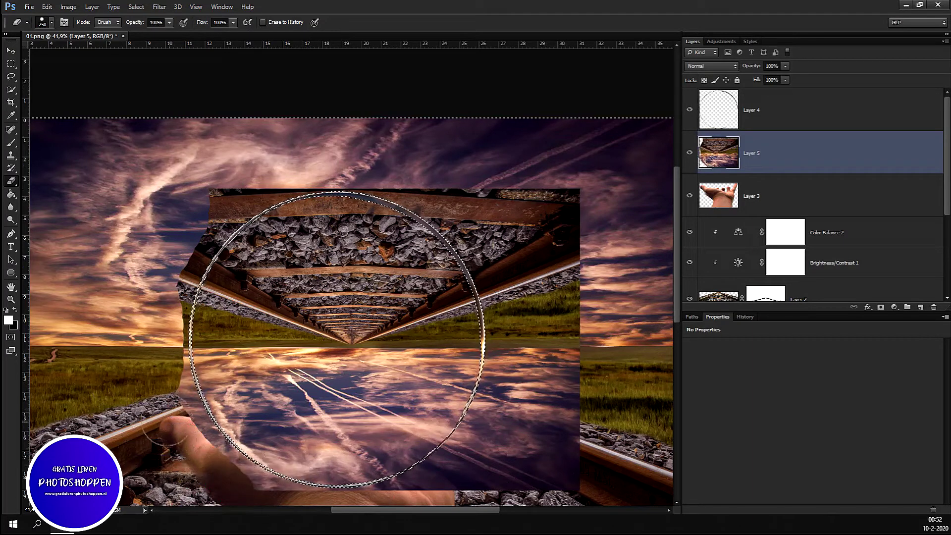
mouse_move(517, 495)
left_mouse_down()
mouse_move(478, 497)
mouse_move(552, 267)
mouse_move(477, 180)
mouse_move(486, 230)
left_mouse_up()
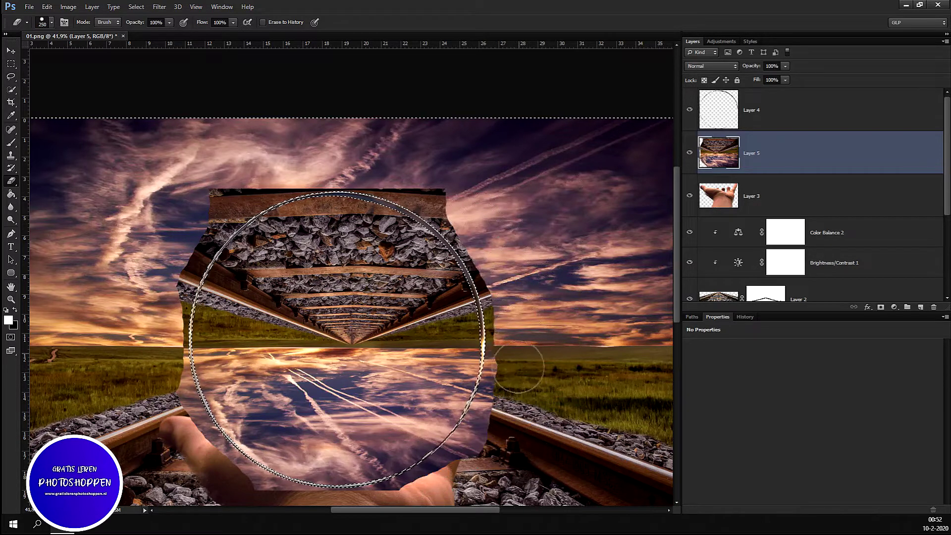
left_click_drag(475, 477, 549, 305)
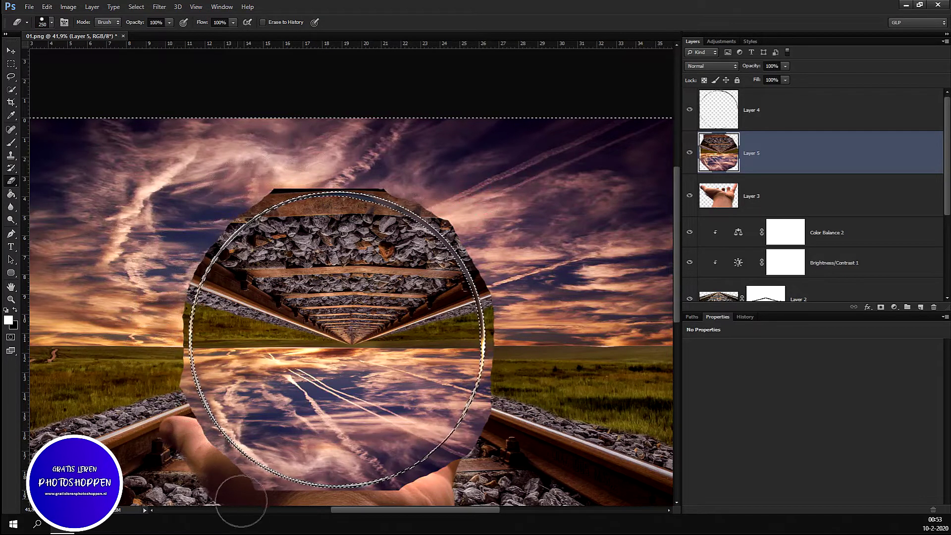
scroll(192, 264, "up", 3, "alt")
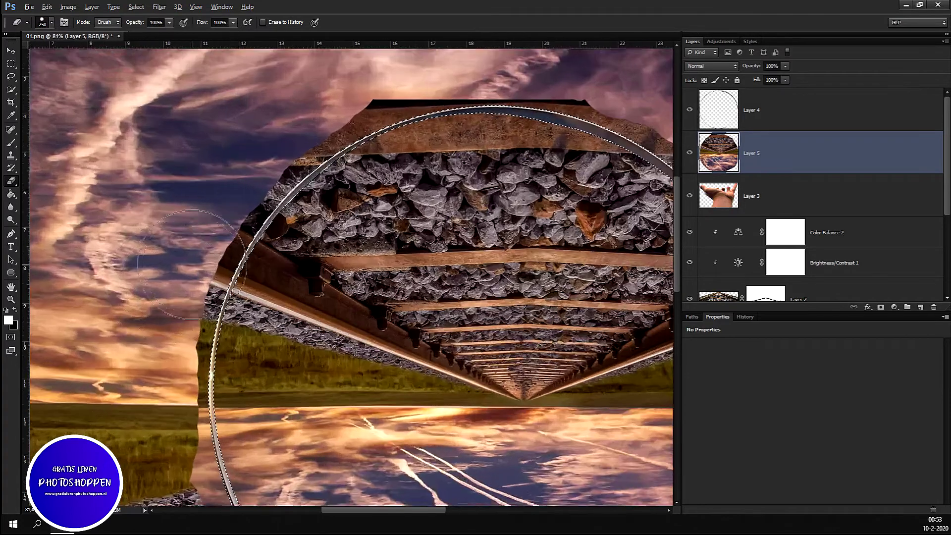
scroll(192, 265, "up", 3, "alt")
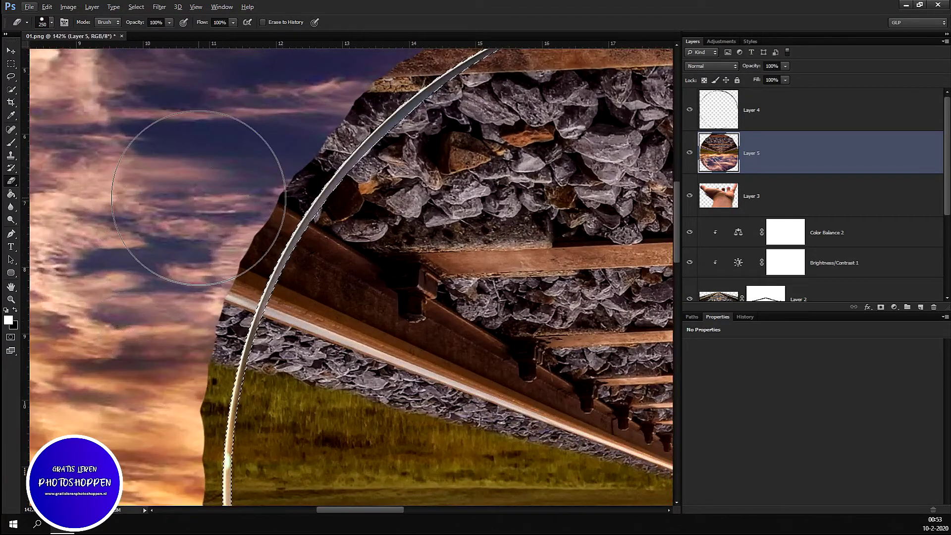
Step: With a smaller brush, clear the track overlay, rail tip and grass strip left of the rim
key("bracketleft")
key("bracketleft")
key("bracketleft")
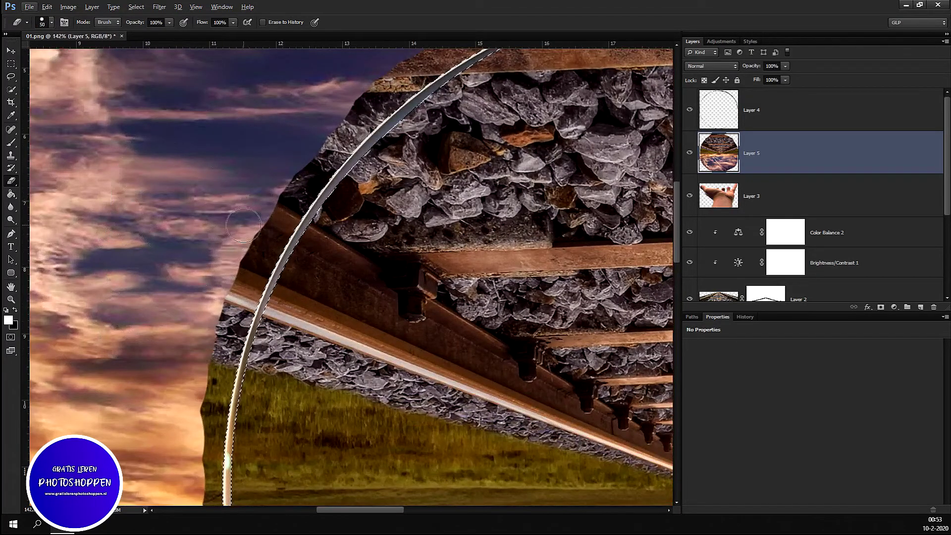
scroll(243, 226, "up", 2, "alt")
scroll(244, 226, "up", 2, "alt")
mouse_move(333, 175)
left_mouse_down()
mouse_move(297, 218)
mouse_move(250, 323)
mouse_move(232, 320)
left_mouse_up()
left_click_drag(247, 278, 275, 367)
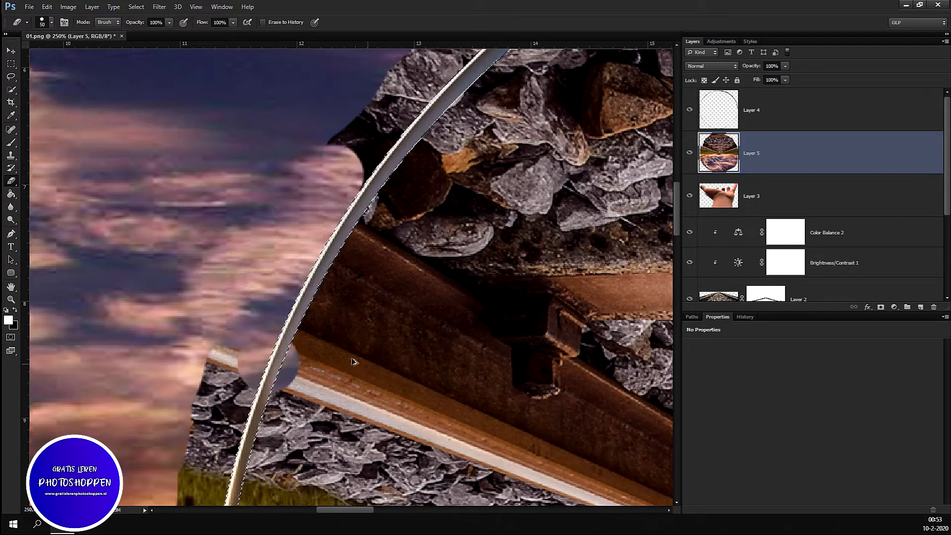
scroll(245, 304, "down", 2)
scroll(222, 427, "up", 3)
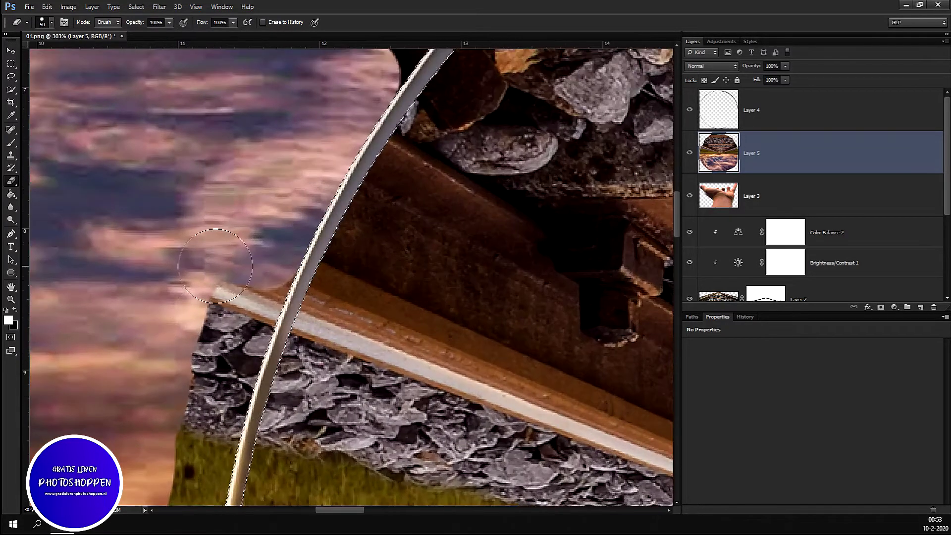
mouse_move(239, 343)
left_mouse_down()
mouse_move(208, 396)
mouse_move(203, 445)
left_mouse_up()
scroll(243, 303, "down", 3)
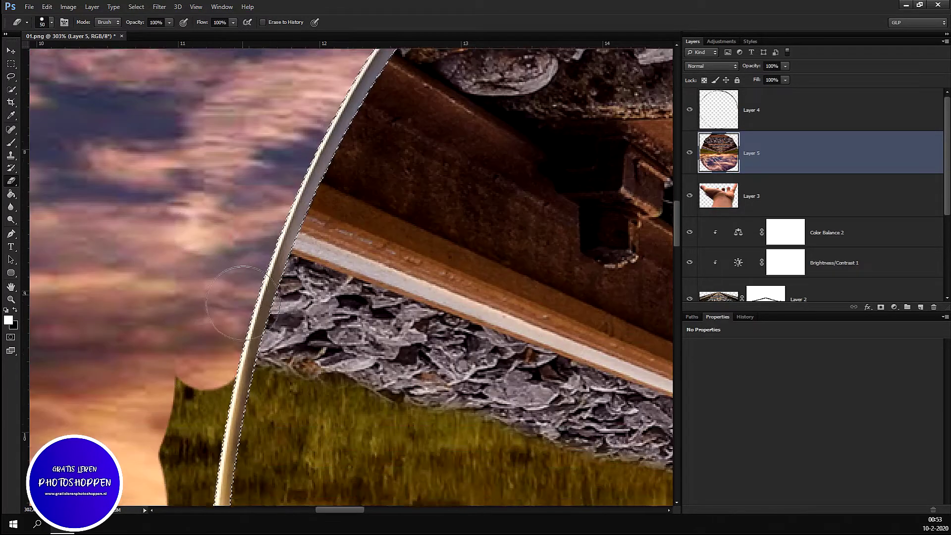
scroll(243, 303, "down", 3)
scroll(220, 232, "down", 1)
left_click_drag(207, 257, 189, 364)
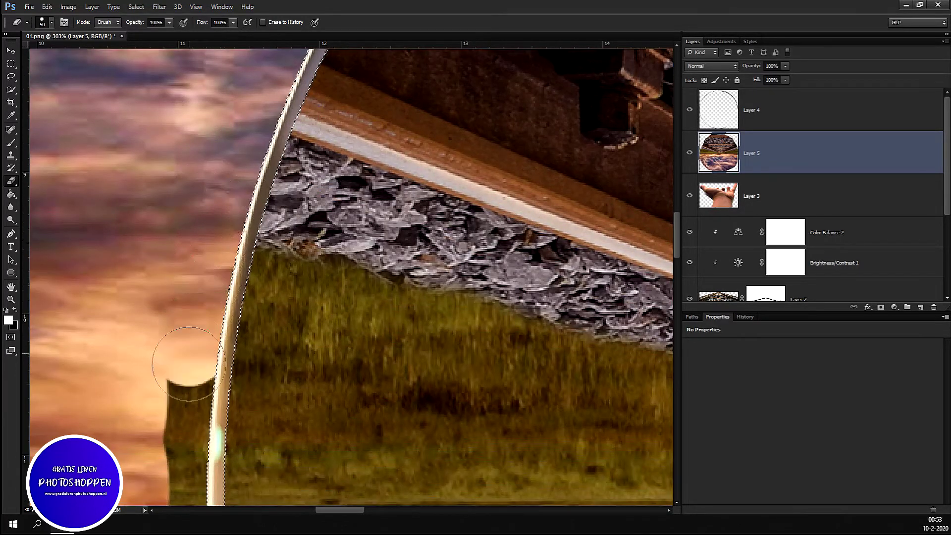
left_click_drag(192, 408, 188, 418)
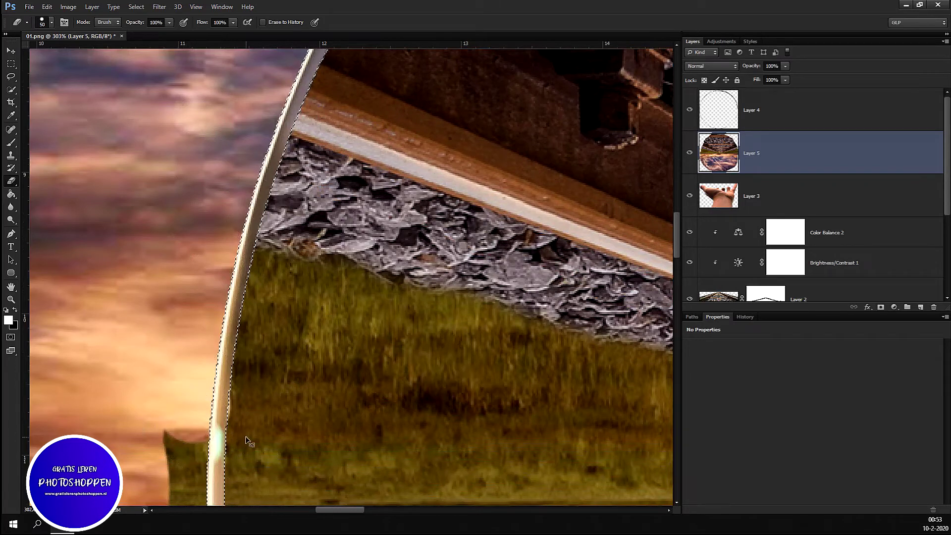
Step: Undo the last stroke, then re-erase the grass strip and orange sky strip beside the rim
key("ctrl+alt+z")
key("ctrl+alt+z")
scroll(266, 388, "down", 1)
mouse_move(207, 200)
left_mouse_down()
mouse_move(191, 243)
mouse_move(181, 385)
left_mouse_up()
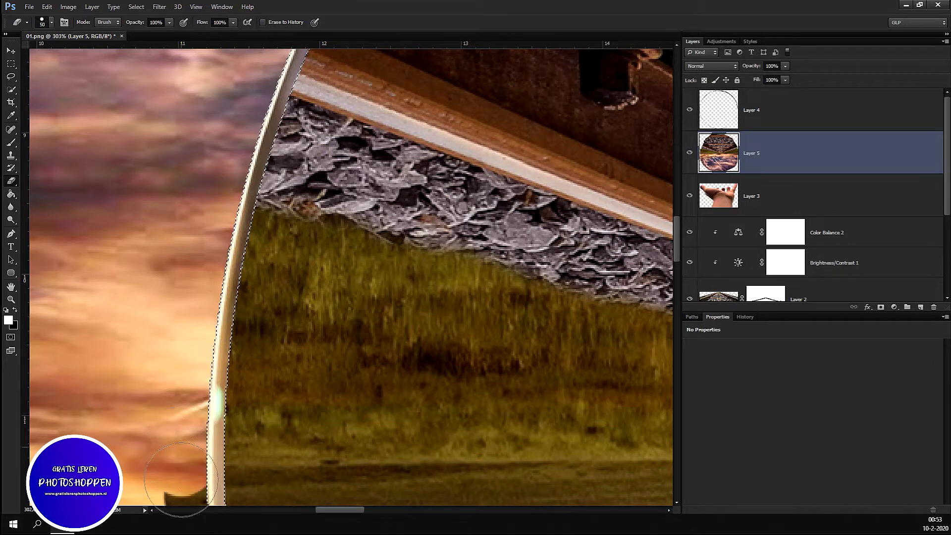
scroll(164, 421, "down", 2)
scroll(148, 361, "down", 2)
scroll(141, 342, "down", 1)
scroll(158, 307, "down", 1)
mouse_move(177, 276)
left_mouse_down()
mouse_move(158, 272)
mouse_move(180, 340)
mouse_move(171, 426)
mouse_move(204, 494)
mouse_move(154, 490)
left_mouse_up()
scroll(139, 329, "down", 2)
scroll(149, 328, "down", 3)
mouse_move(157, 327)
left_mouse_down()
mouse_move(203, 287)
mouse_move(248, 346)
mouse_move(257, 431)
mouse_move(282, 495)
mouse_move(138, 290)
mouse_move(206, 503)
left_mouse_up()
Step: Erase the flipped sky just below the sphere's lower-left rim
scroll(148, 303, "down", 1)
scroll(203, 299, "down", 3)
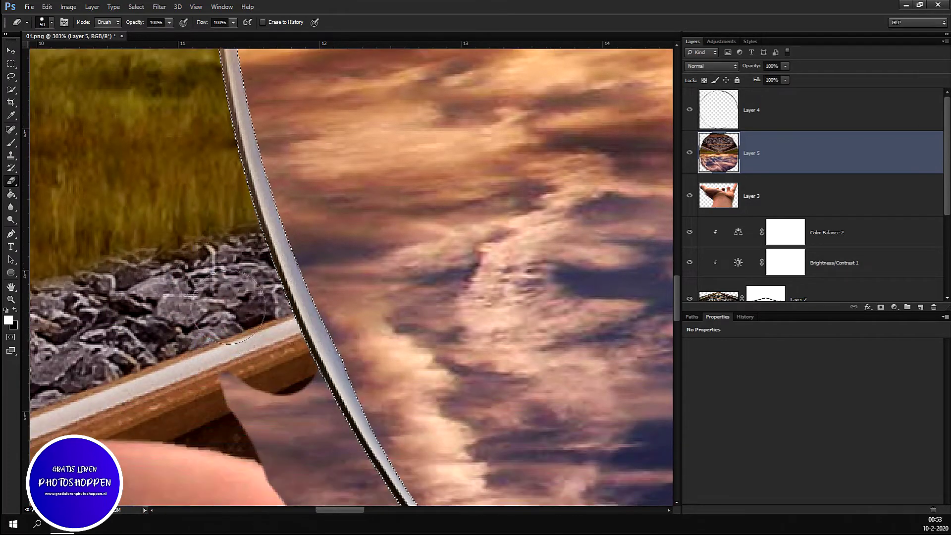
scroll(203, 300, "down", 1)
mouse_move(277, 337)
left_mouse_down()
mouse_move(378, 492)
mouse_move(223, 318)
mouse_move(254, 371)
left_mouse_up()
scroll(250, 330, "down", 1)
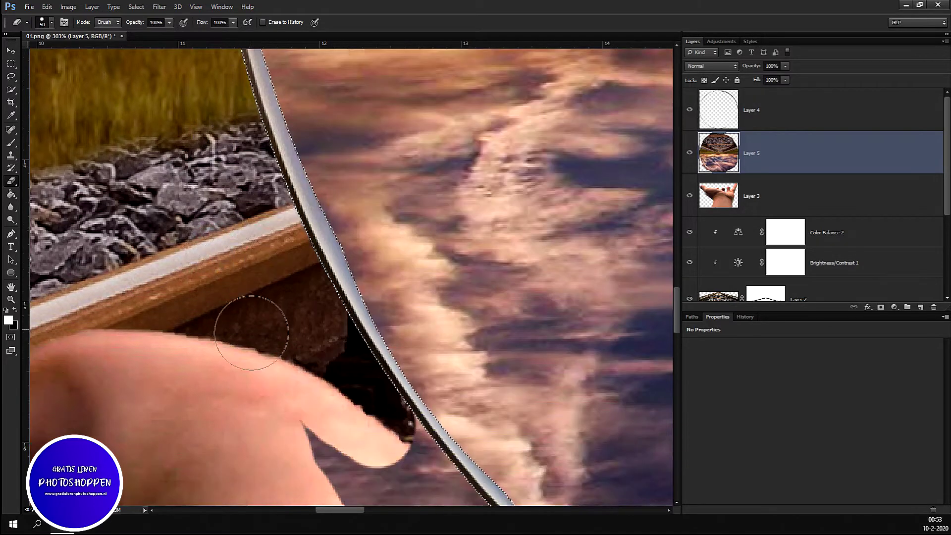
scroll(250, 329, "down", 2)
mouse_move(371, 315)
left_mouse_down()
mouse_move(377, 297)
mouse_move(403, 345)
mouse_move(549, 493)
mouse_move(466, 473)
mouse_move(313, 327)
left_mouse_up()
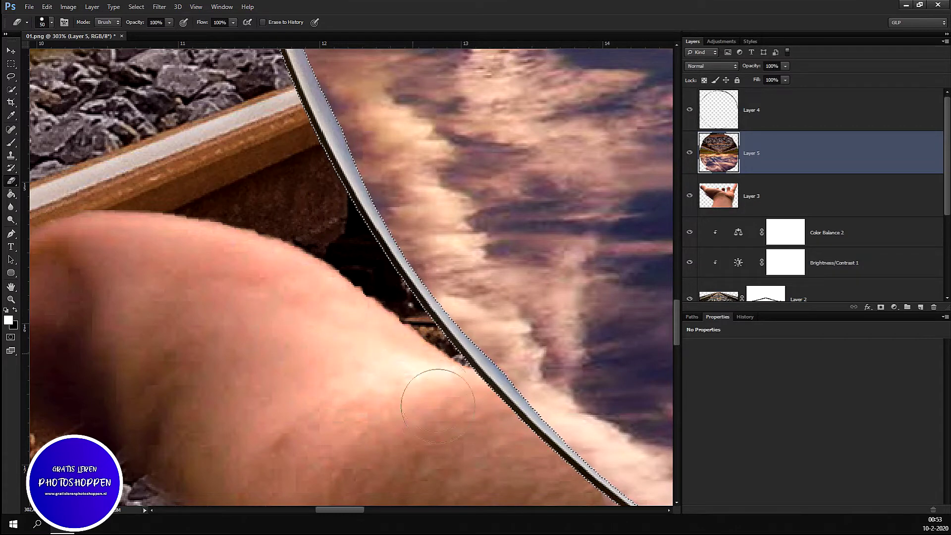
scroll(346, 386, "down", 2)
scroll(470, 352, "down", 3)
scroll(463, 405, "down", 2)
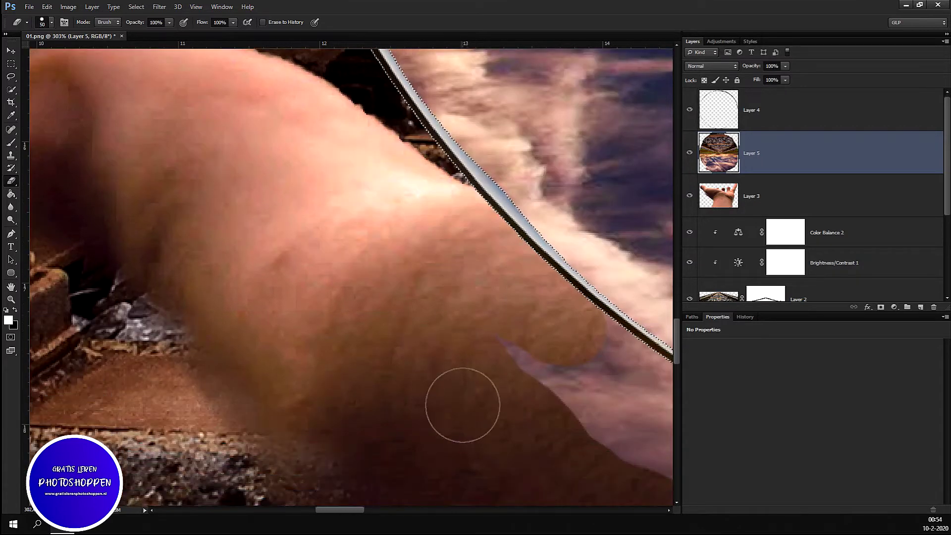
scroll(476, 397, "down", 2)
scroll(494, 393, "down", 2)
scroll(494, 392, "up", 2)
scroll(537, 420, "up", 1)
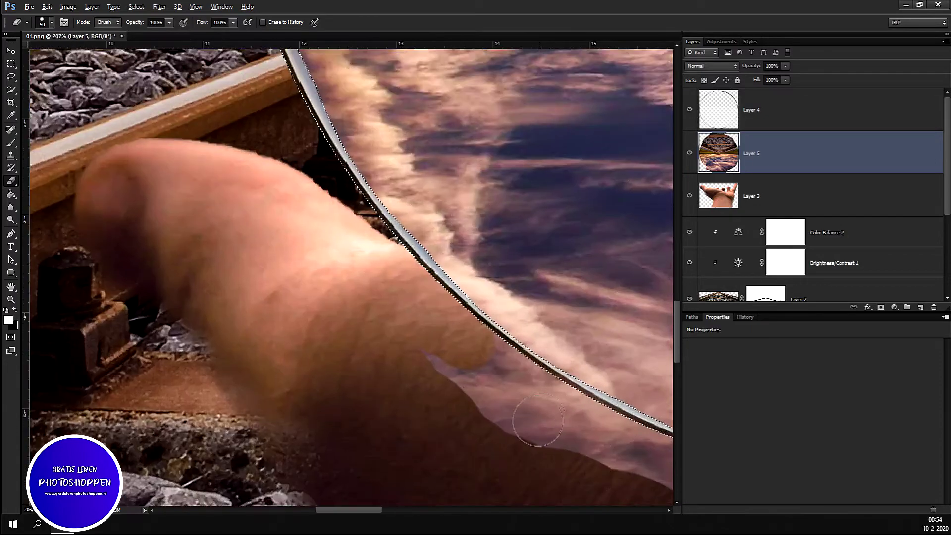
scroll(538, 421, "up", 2)
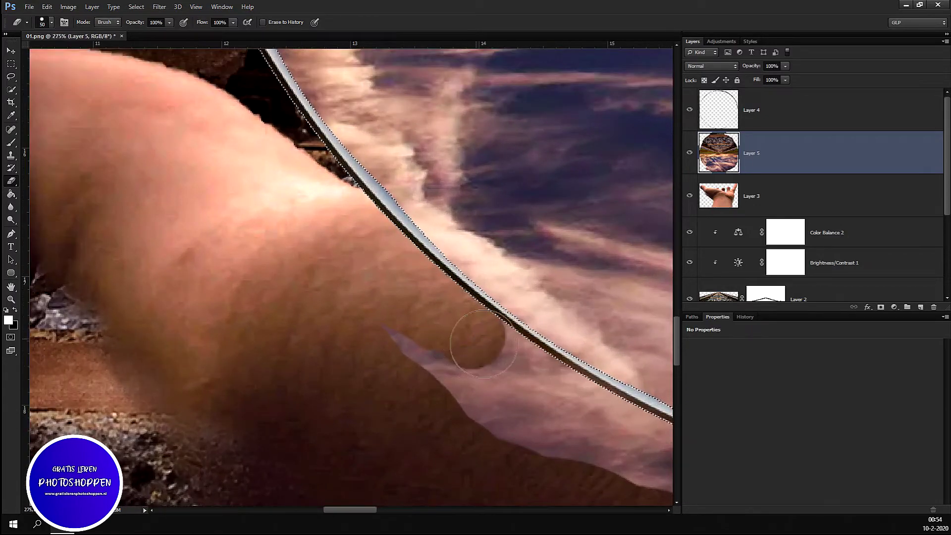
Step: Erase the pink cloud patches covering the arm under the rim
mouse_move(551, 387)
left_mouse_down()
mouse_move(666, 455)
mouse_move(406, 359)
left_mouse_up()
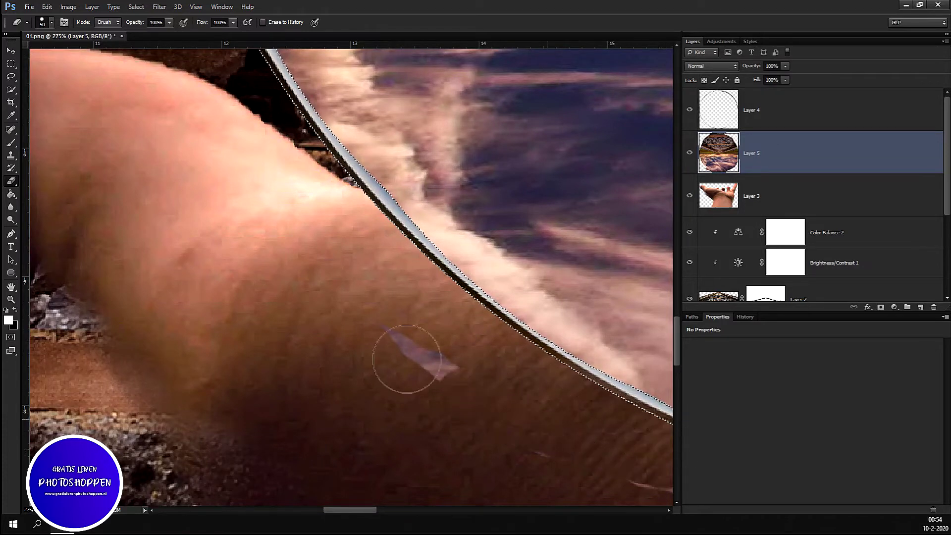
scroll(449, 382, "down", 3)
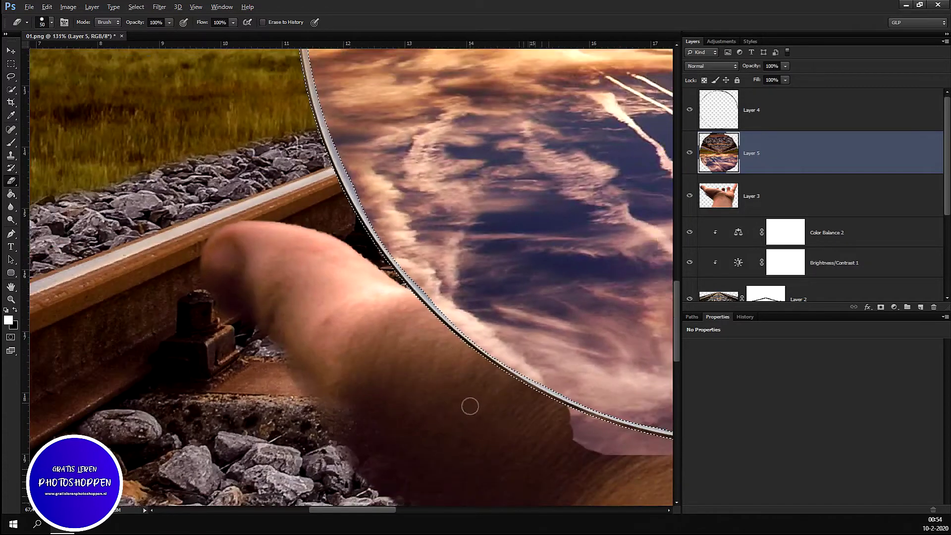
scroll(469, 403, "down", 2)
scroll(577, 420, "up", 4)
scroll(382, 361, "up", 2)
scroll(322, 355, "up", 1)
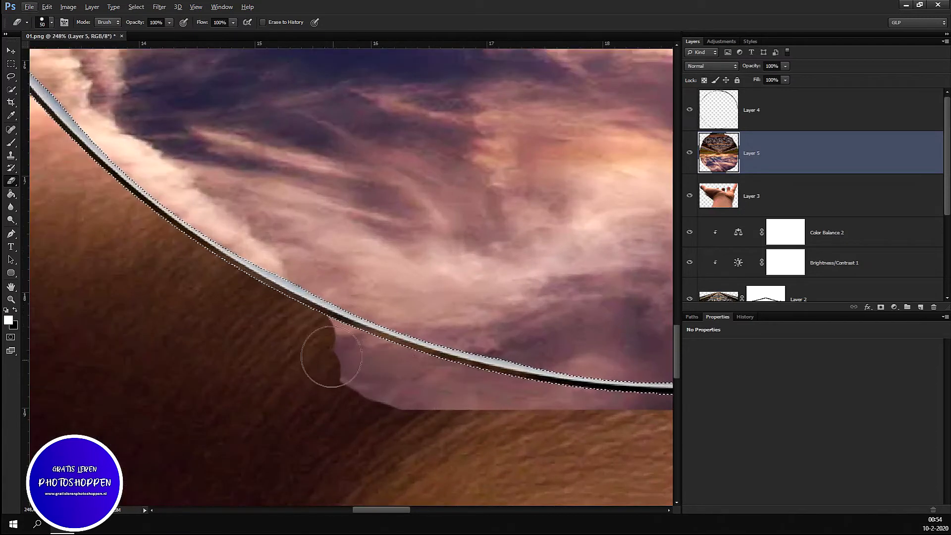
left_click_drag(322, 345, 537, 405)
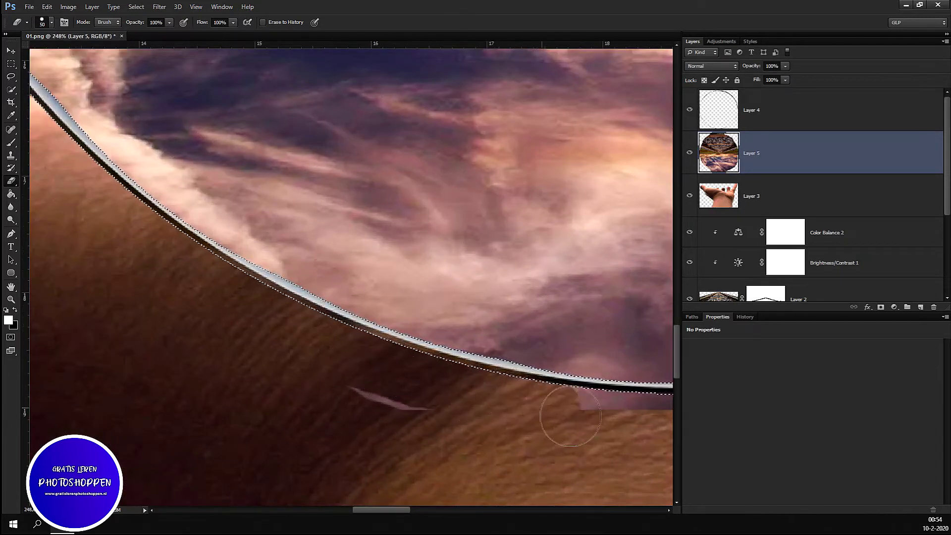
left_click_drag(601, 418, 669, 423)
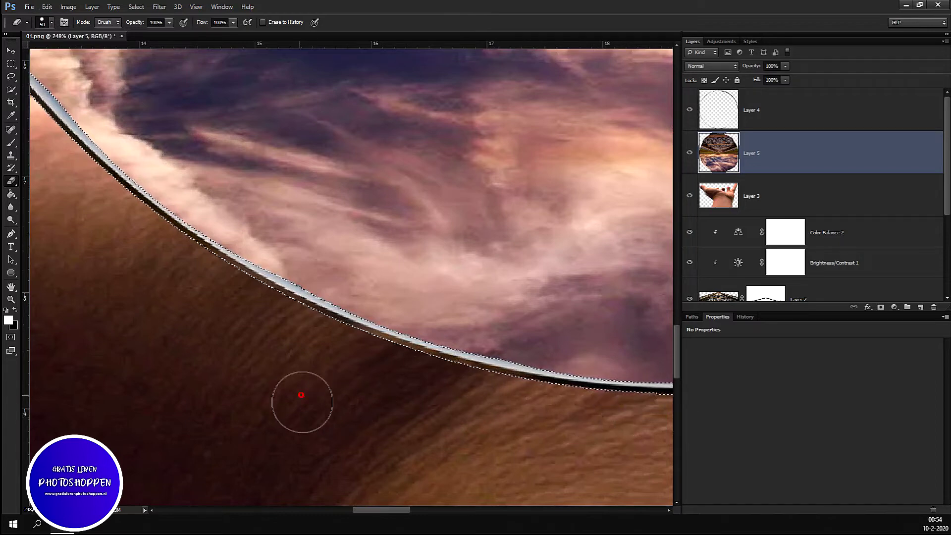
scroll(299, 395, "down", 3)
scroll(371, 389, "down", 3)
scroll(396, 411, "up", 3)
scroll(411, 424, "up", 2)
scroll(411, 424, "up", 2)
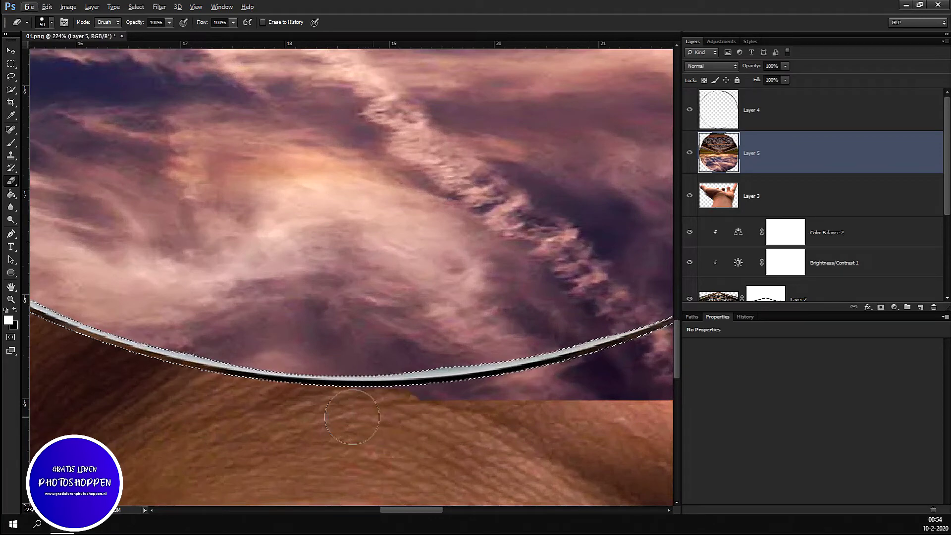
Step: Erase the dark sky patch over the hand to uncover more skin below the rim
left_click_drag(583, 385, 668, 358)
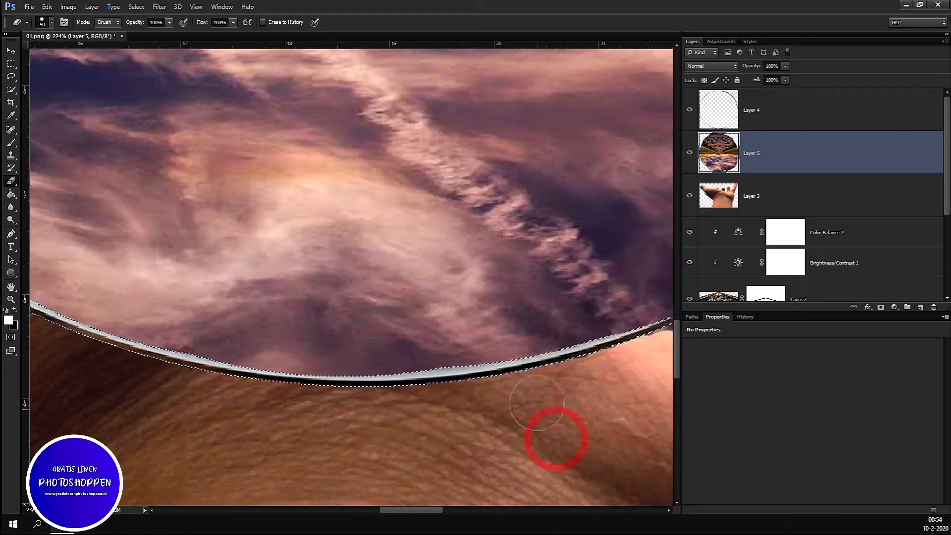
scroll(545, 406, "down", 2)
scroll(585, 376, "down", 2)
scroll(619, 351, "up", 2)
scroll(643, 336, "up", 1)
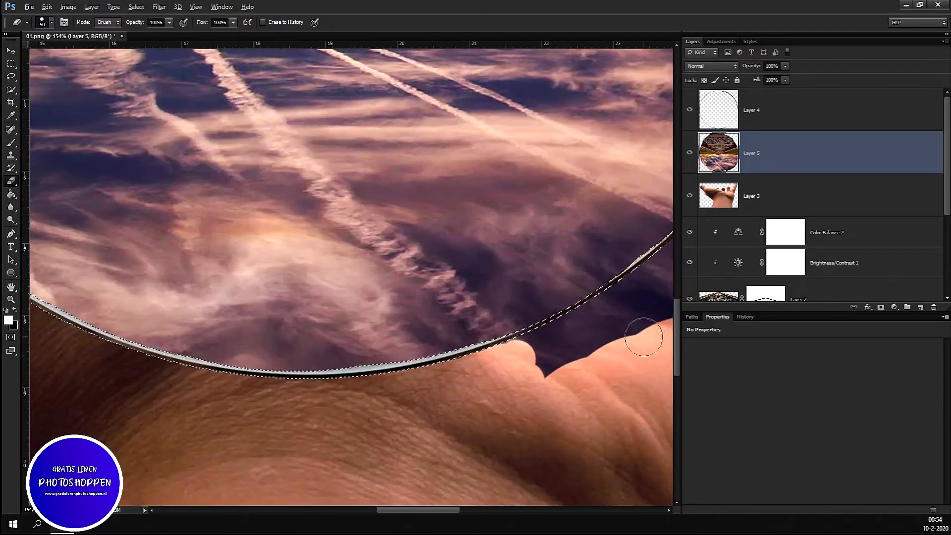
scroll(643, 337, "up", 1)
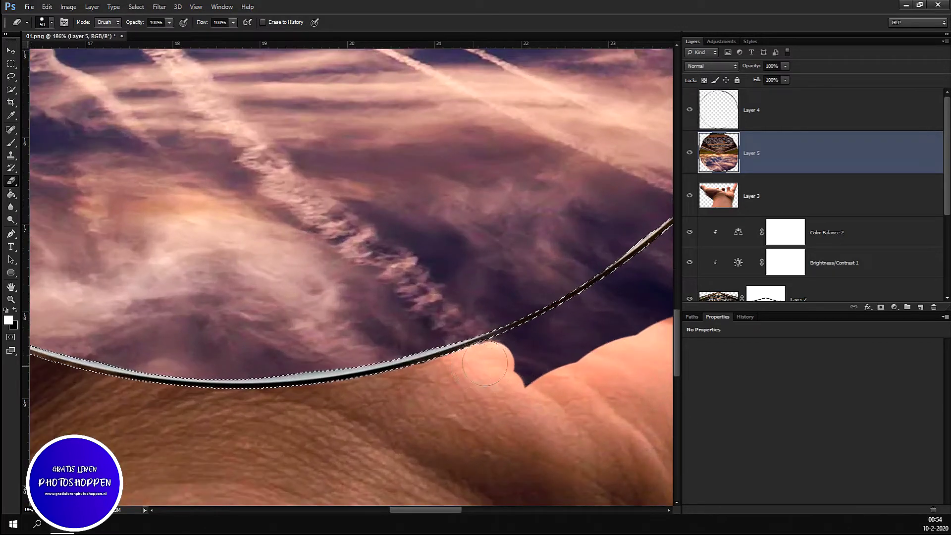
left_click_drag(484, 363, 506, 357)
left_click(635, 279)
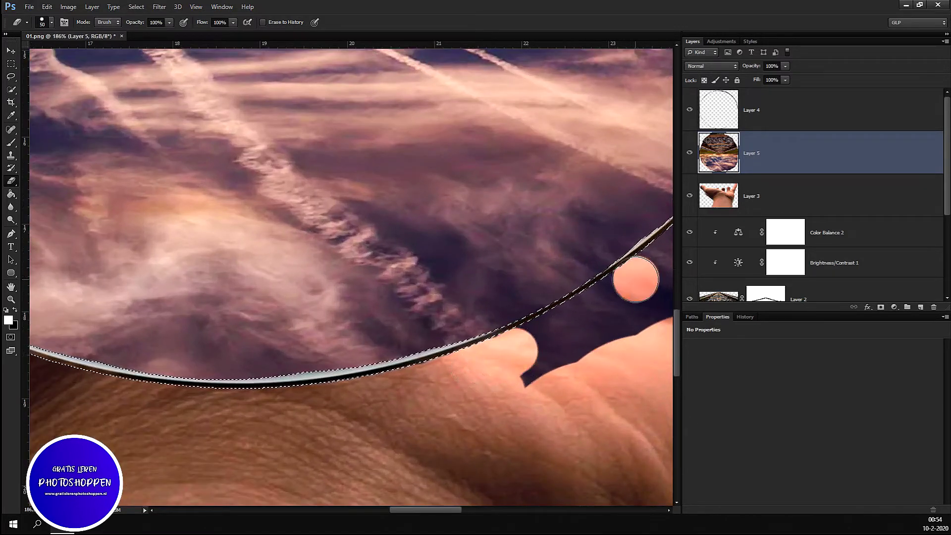
Step: Extend the uncovered forearm skin along the sphere's lower rim
mouse_move(623, 290)
left_mouse_down()
mouse_move(510, 350)
mouse_move(630, 324)
mouse_move(574, 371)
left_mouse_up()
scroll(608, 346, "down", 3)
scroll(608, 346, "down", 2)
scroll(608, 346, "up", 1)
scroll(608, 347, "up", 2)
scroll(317, 249, "up", 2)
scroll(316, 249, "up", 1)
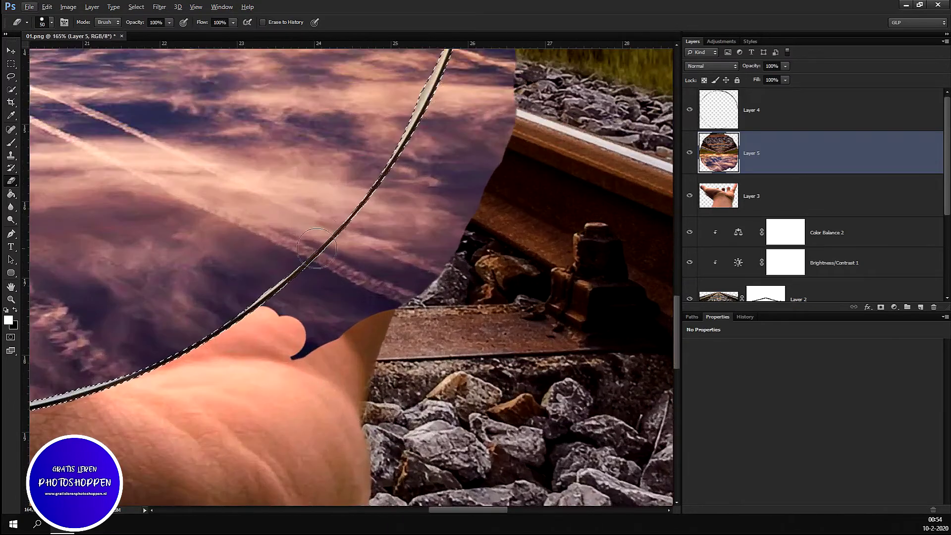
scroll(341, 256, "up", 1)
scroll(341, 256, "up", 1)
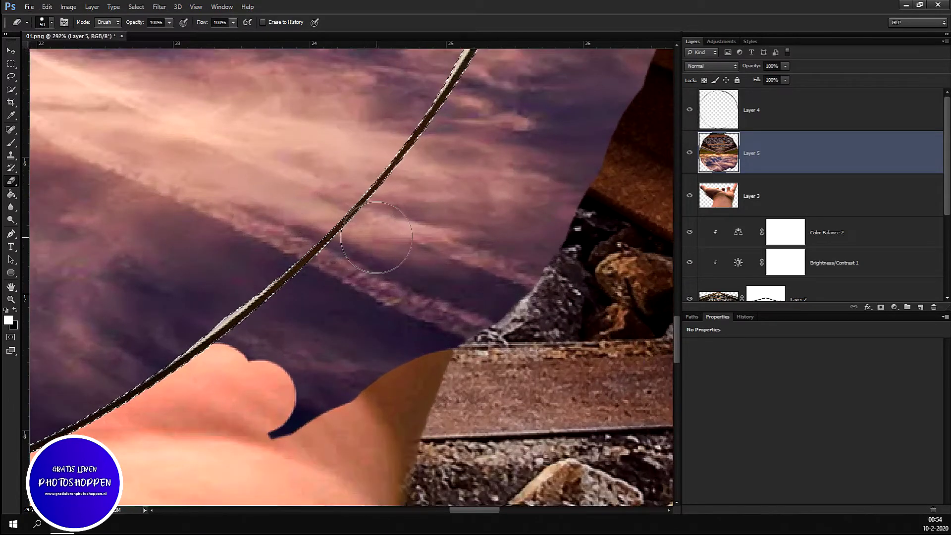
Step: Erase the sky over the finger wrapping the right rim, revealing it up to the top
left_click(376, 240)
mouse_move(377, 241)
left_mouse_down()
mouse_move(294, 321)
mouse_move(289, 345)
left_mouse_up()
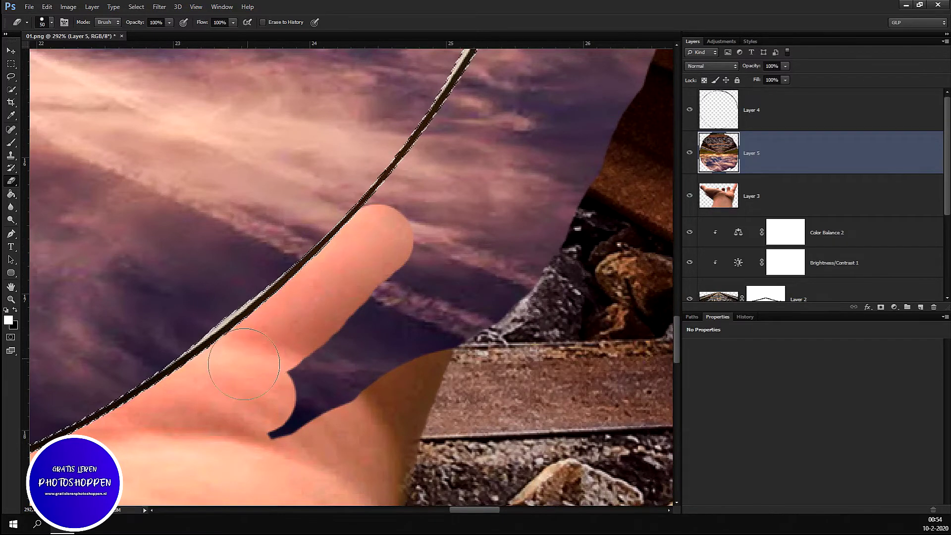
left_click(382, 240)
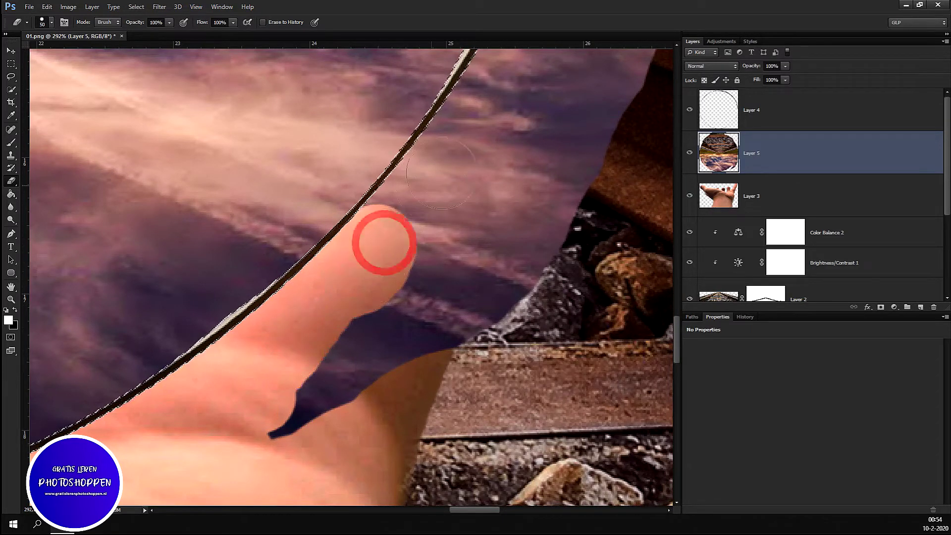
left_click(465, 121)
left_click_drag(463, 128, 411, 203)
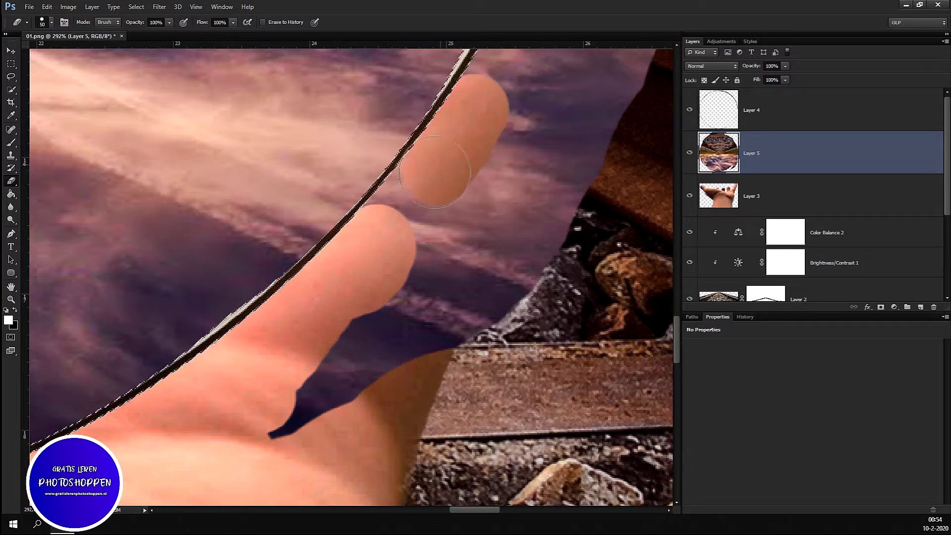
left_click(389, 227)
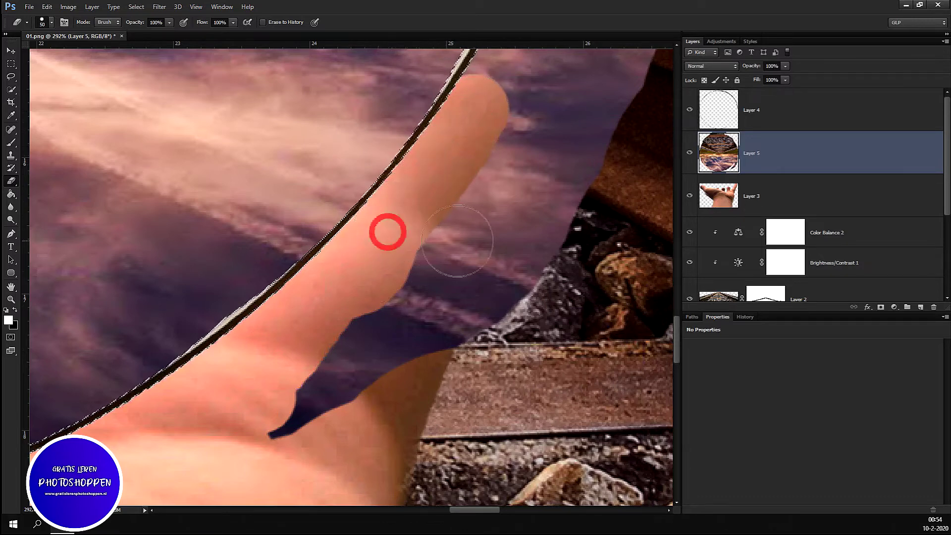
scroll(539, 158, "up", 3)
mouse_move(530, 93)
left_mouse_down()
mouse_move(565, 160)
mouse_move(526, 346)
mouse_move(489, 230)
mouse_move(441, 472)
left_mouse_up()
left_click(548, 195)
Step: Uncover the grass and gravel right of the rim and clear the sky strip beside the finger
scroll(495, 237, "down", 2)
scroll(424, 287, "down", 1)
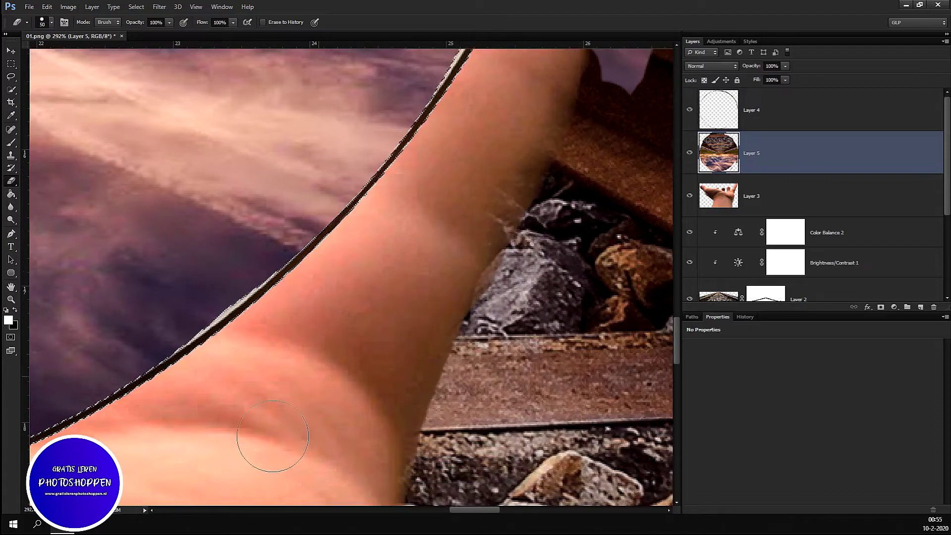
scroll(567, 262, "down", 2)
scroll(555, 149, "down", 2)
scroll(541, 43, "down", 1)
scroll(542, 42, "up", 2)
mouse_move(540, 99)
left_mouse_down()
mouse_move(526, 63)
mouse_move(520, 138)
mouse_move(441, 341)
left_mouse_up()
mouse_move(431, 373)
left_mouse_down()
mouse_move(520, 206)
mouse_move(562, 84)
mouse_move(530, 409)
mouse_move(486, 393)
left_mouse_up()
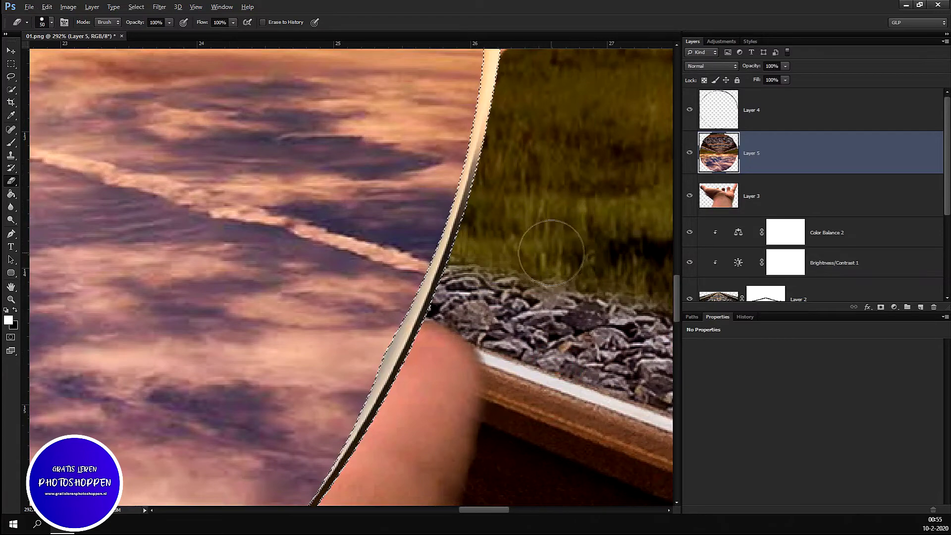
Step: Erase the grass strip, dark rail piece and gravel spilling past the sphere's right edge
scroll(551, 252, "down", 4)
scroll(601, 159, "up", 2)
scroll(551, 88, "up", 1)
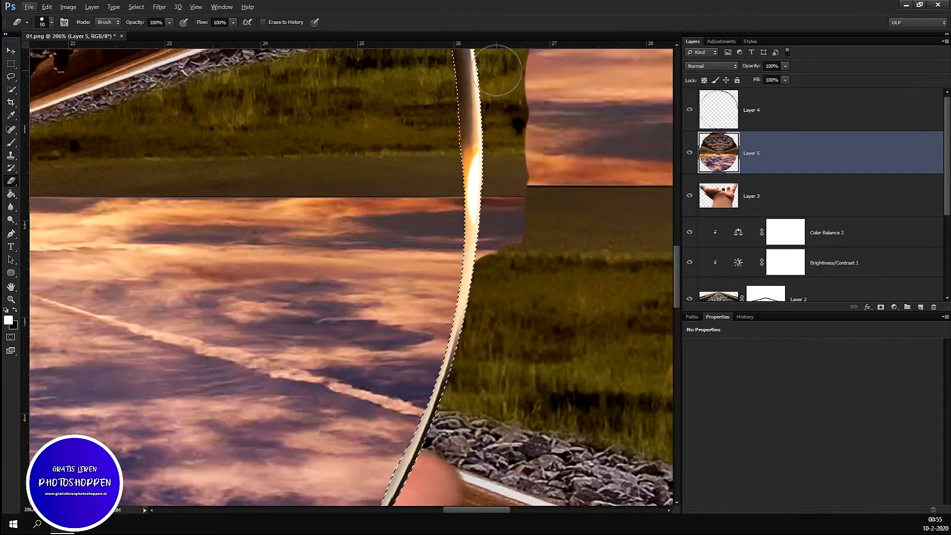
left_click_drag(496, 70, 494, 131)
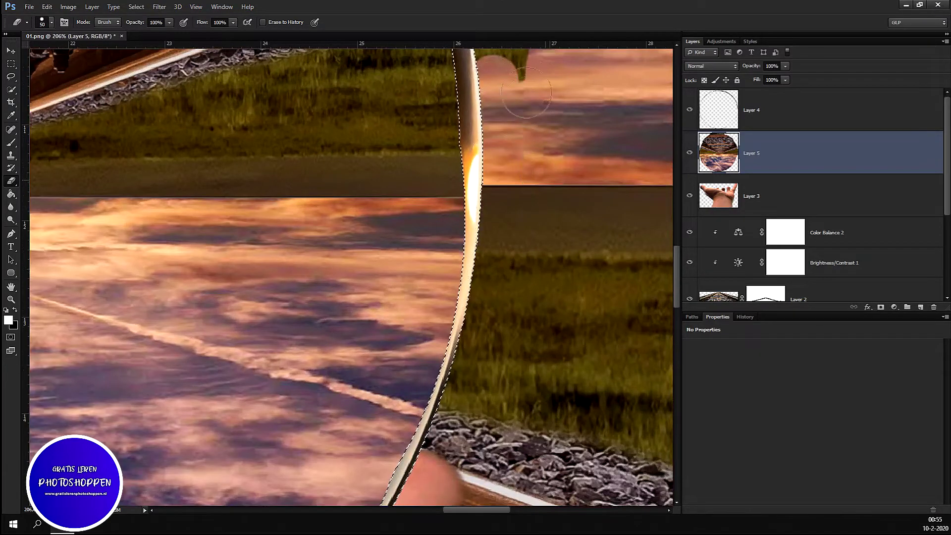
scroll(578, 133, "up", 2)
scroll(544, 119, "up", 2)
scroll(510, 104, "up", 2)
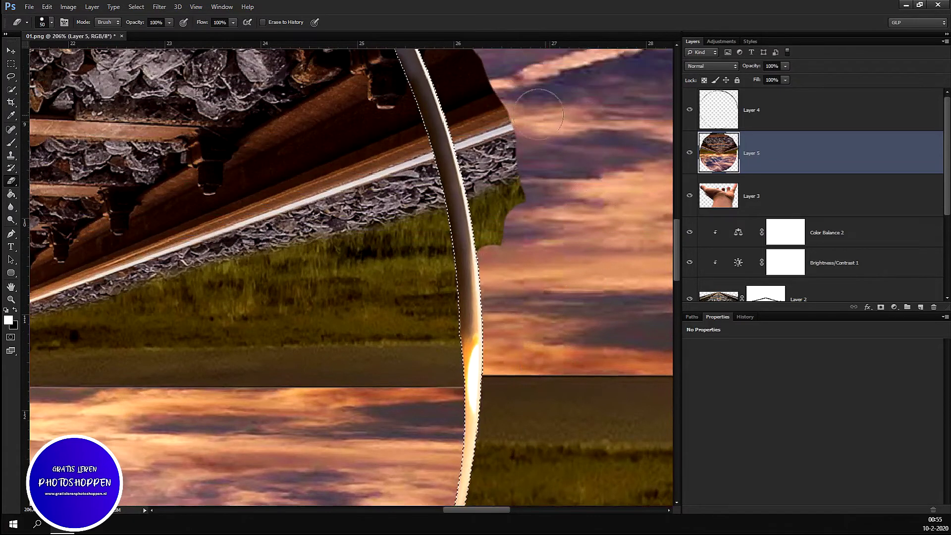
scroll(476, 92, "up", 1)
left_click_drag(449, 82, 451, 101)
left_click_drag(468, 164, 490, 235)
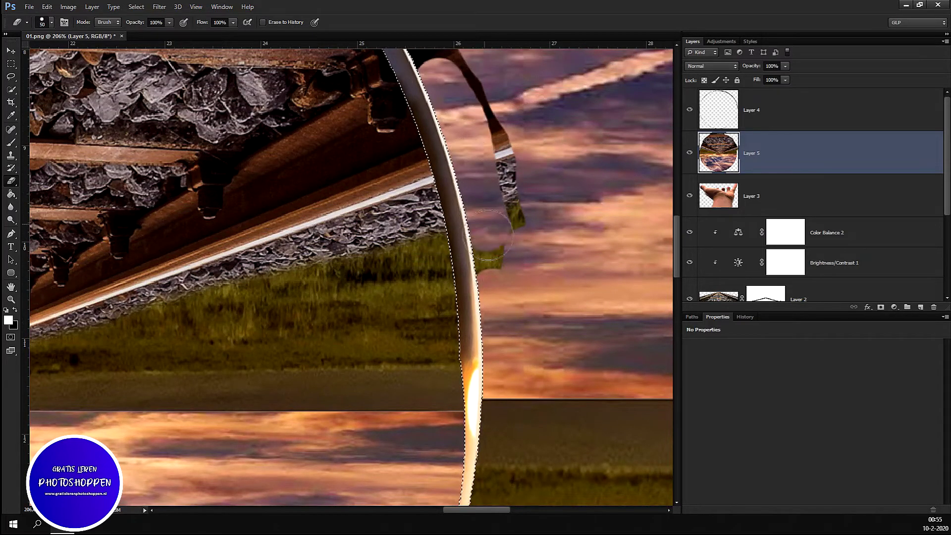
Step: Erase the leftover gravel, rail and rock wedge between the sphere's upper rim and the sky
scroll(535, 132, "up", 2)
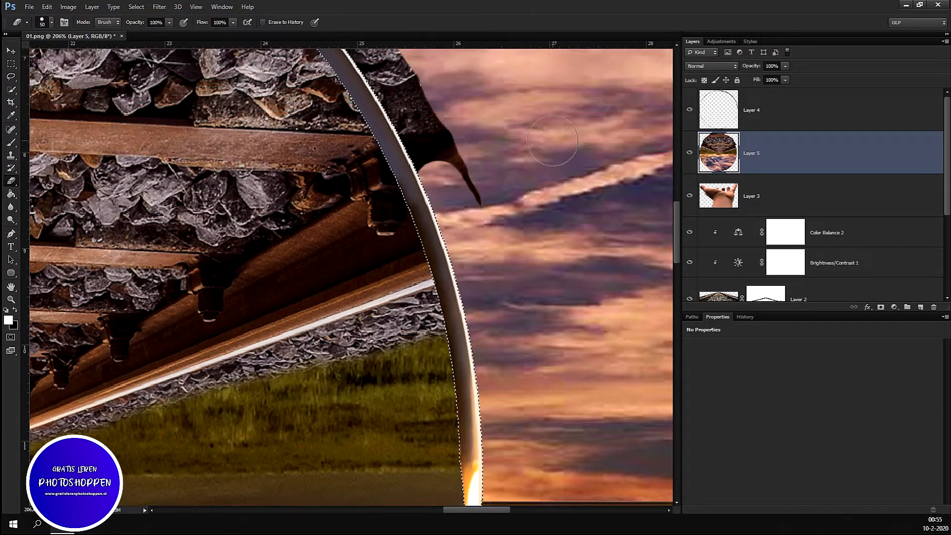
scroll(436, 114, "up", 2)
mouse_move(341, 100)
left_mouse_down()
mouse_move(413, 198)
mouse_move(441, 267)
left_mouse_up()
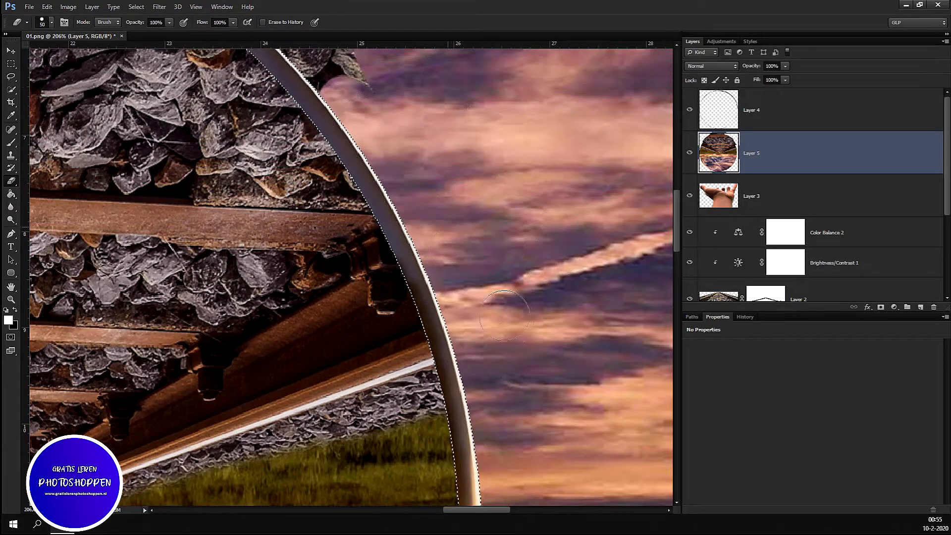
scroll(456, 155, "up", 3)
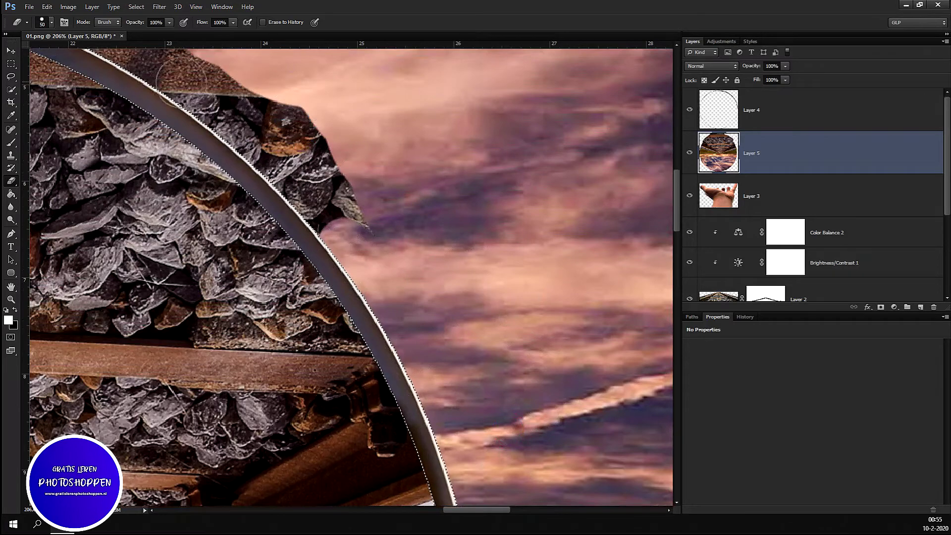
left_click_drag(179, 77, 327, 214)
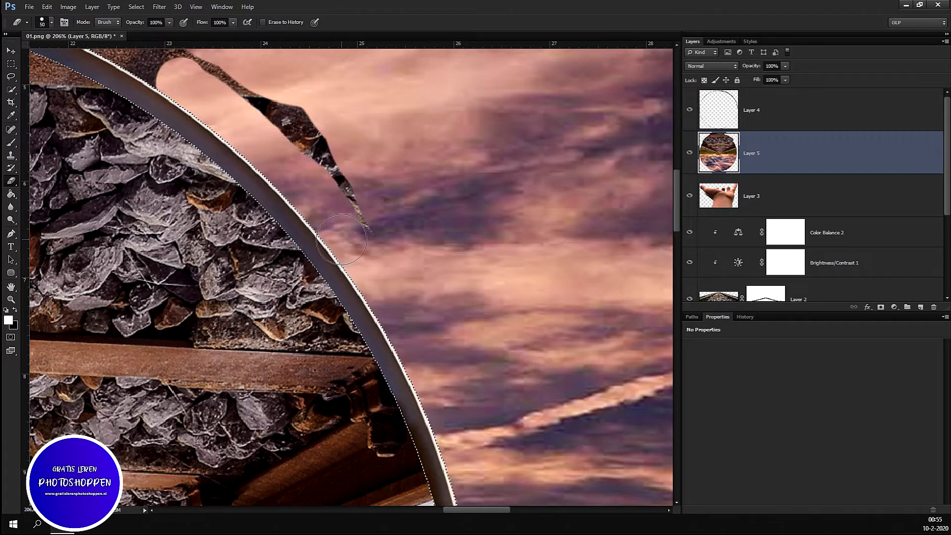
mouse_move(351, 228)
left_mouse_down()
mouse_move(275, 102)
mouse_move(186, 52)
left_mouse_up()
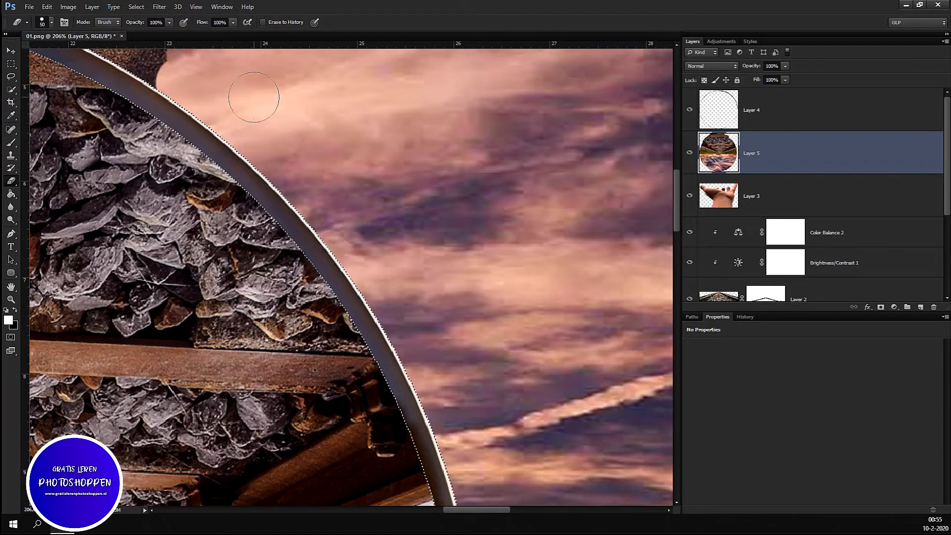
scroll(254, 97, "down", 2)
scroll(208, 94, "down", 2)
scroll(173, 89, "down", 1)
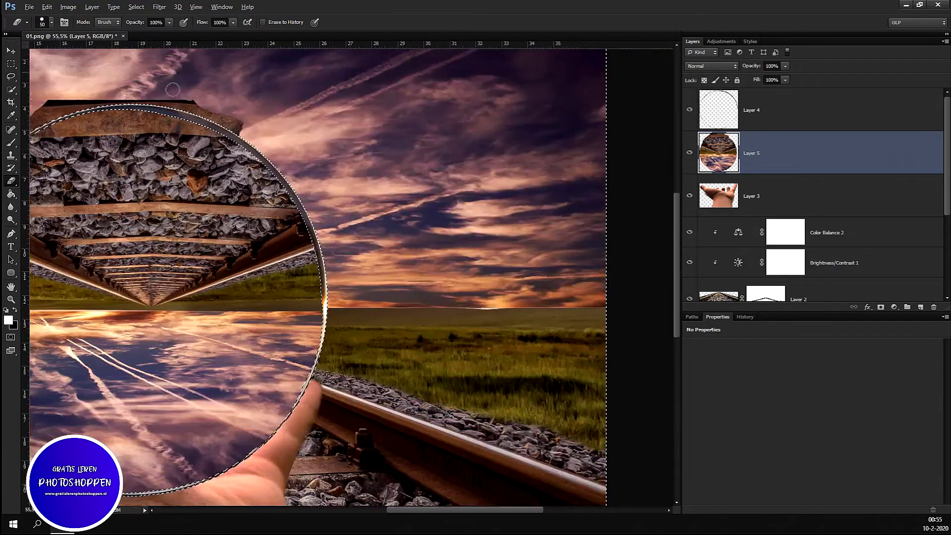
scroll(172, 90, "up", 2)
scroll(165, 99, "up", 2)
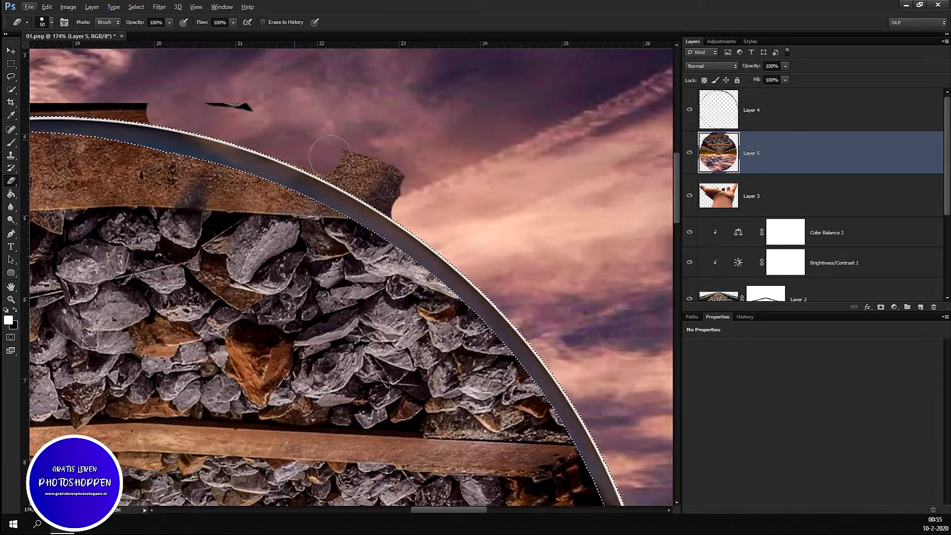
left_click_drag(330, 156, 390, 192)
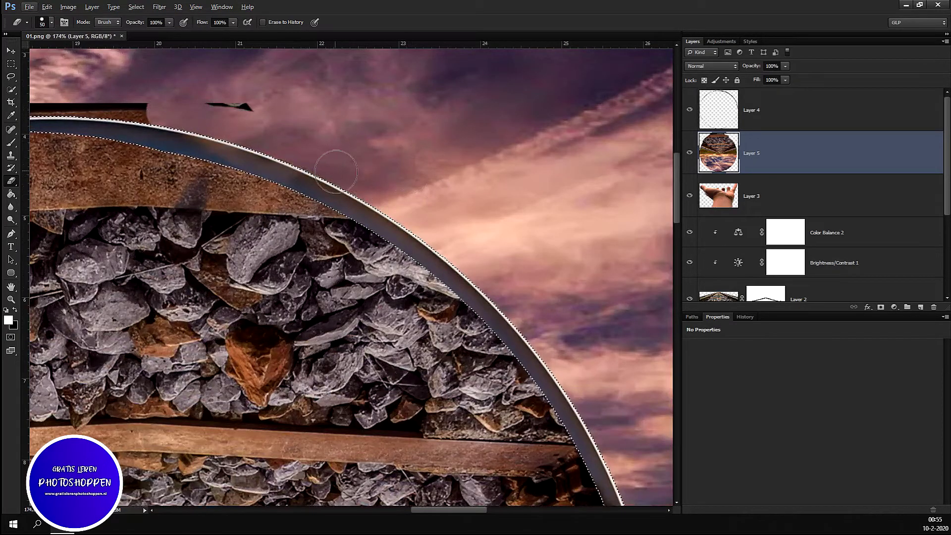
Step: Erase the remaining dark strip and rock patches along the sphere's top and left side
left_click_drag(143, 101, 42, 93)
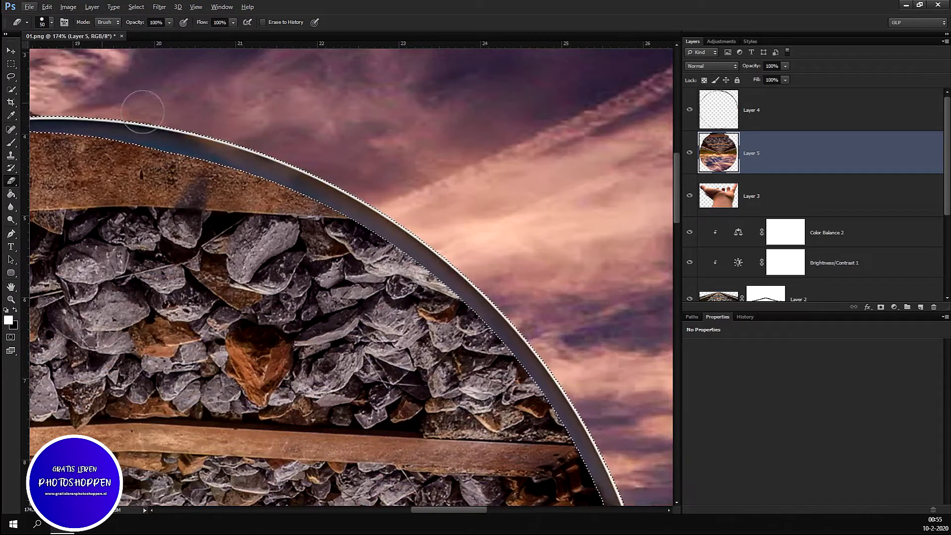
scroll(239, 110, "down", 3)
scroll(248, 108, "down", 2)
scroll(290, 102, "up", 4)
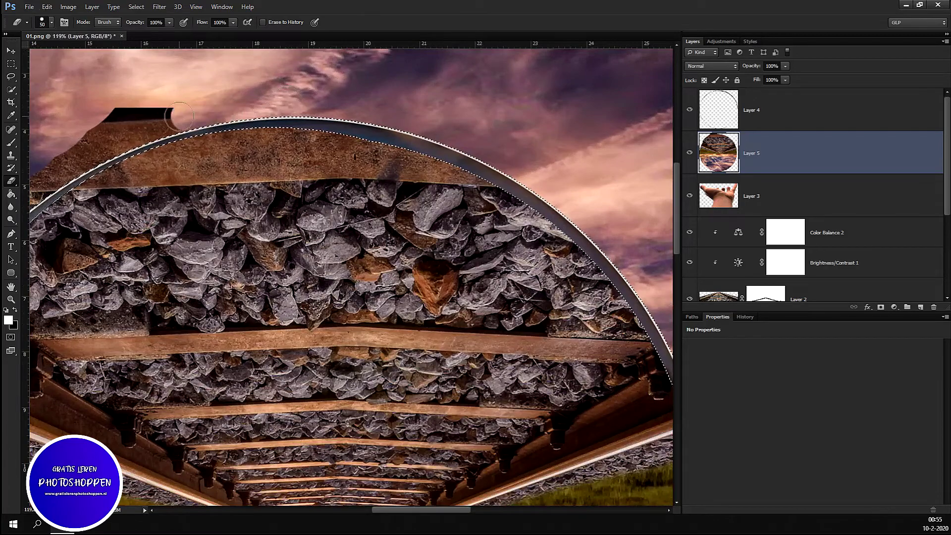
left_click_drag(179, 117, 157, 92)
scroll(156, 118, "up", 4)
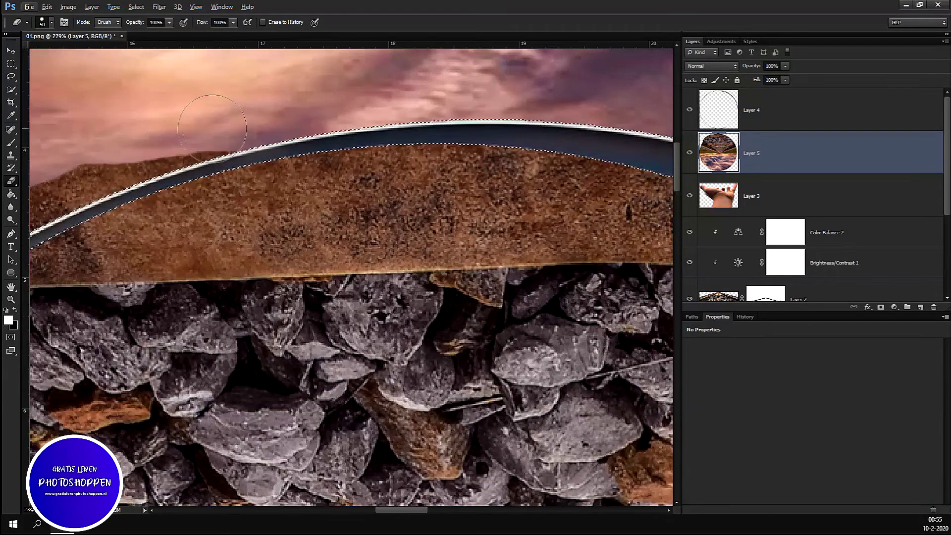
left_click_drag(171, 148, 44, 198)
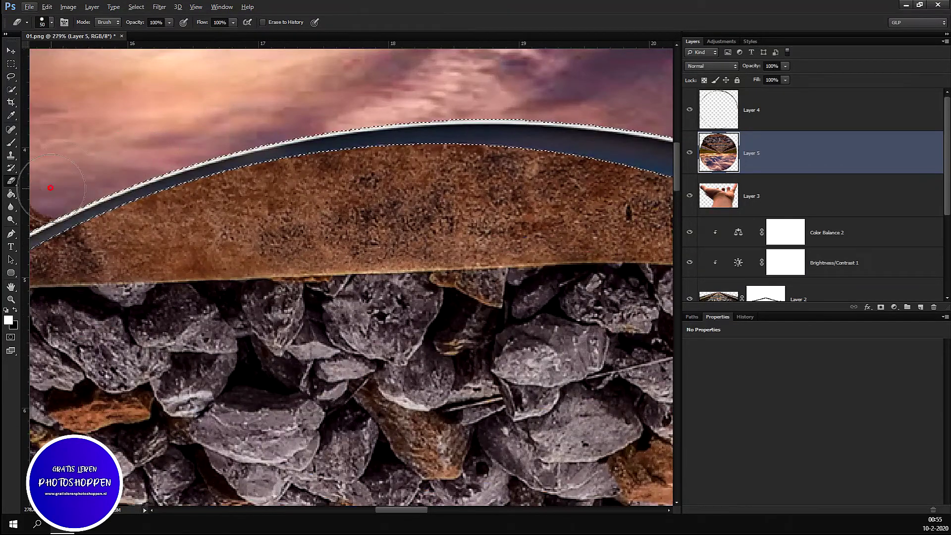
scroll(208, 146, "down", 4)
scroll(171, 134, "down", 2)
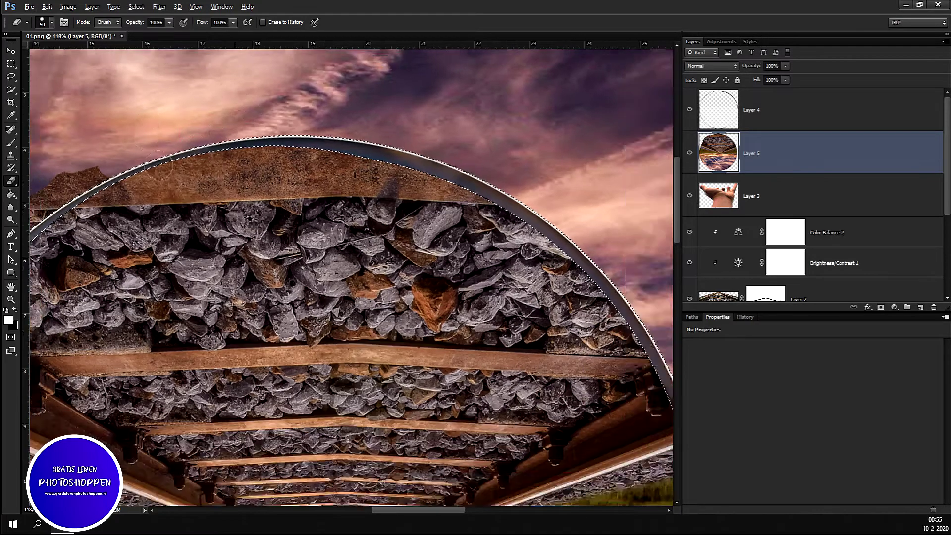
scroll(171, 133, "down", 2)
scroll(198, 99, "up", 2)
scroll(203, 91, "up", 2)
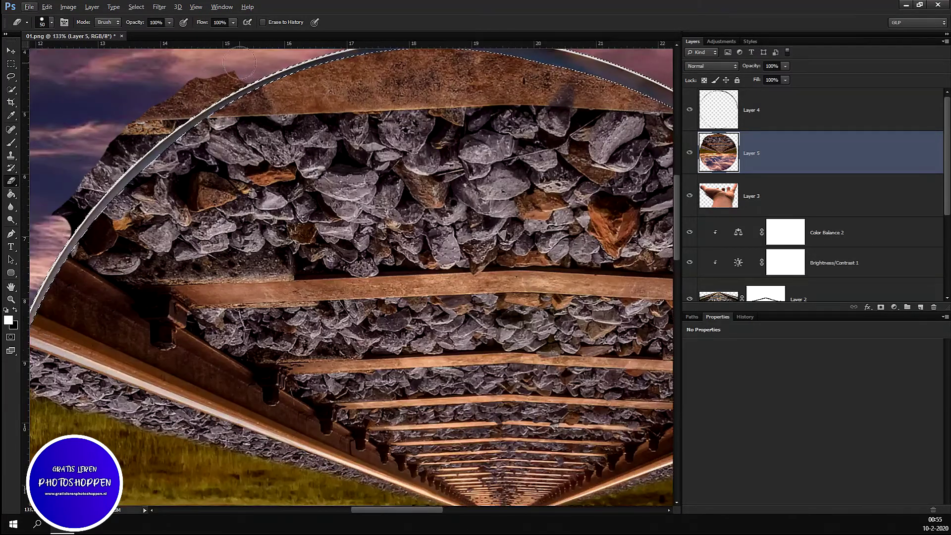
left_click_drag(240, 73, 202, 94)
mouse_move(172, 108)
left_mouse_down()
mouse_move(159, 115)
mouse_move(196, 87)
mouse_move(145, 126)
mouse_move(59, 232)
mouse_move(87, 171)
left_mouse_up()
scroll(289, 154, "down", 1)
scroll(347, 180, "down", 3)
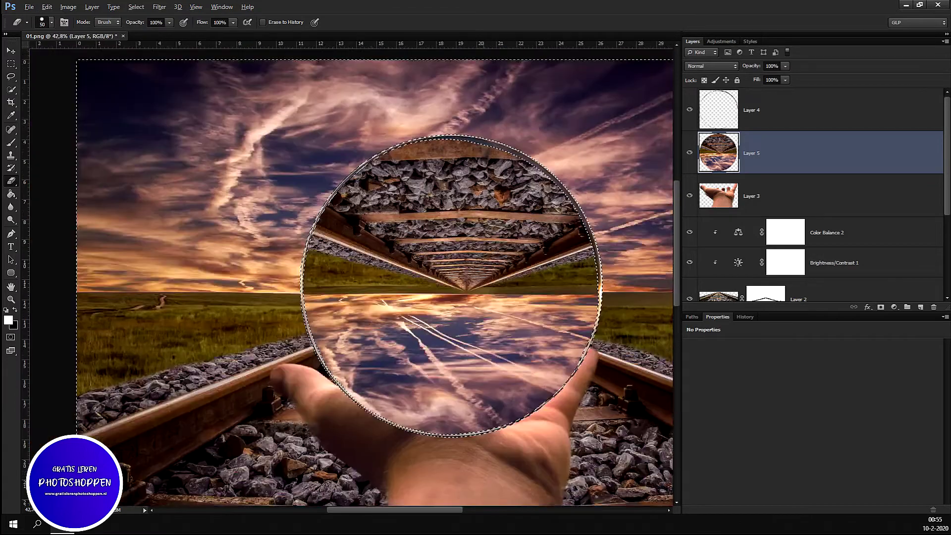
scroll(285, 176, "down", 2)
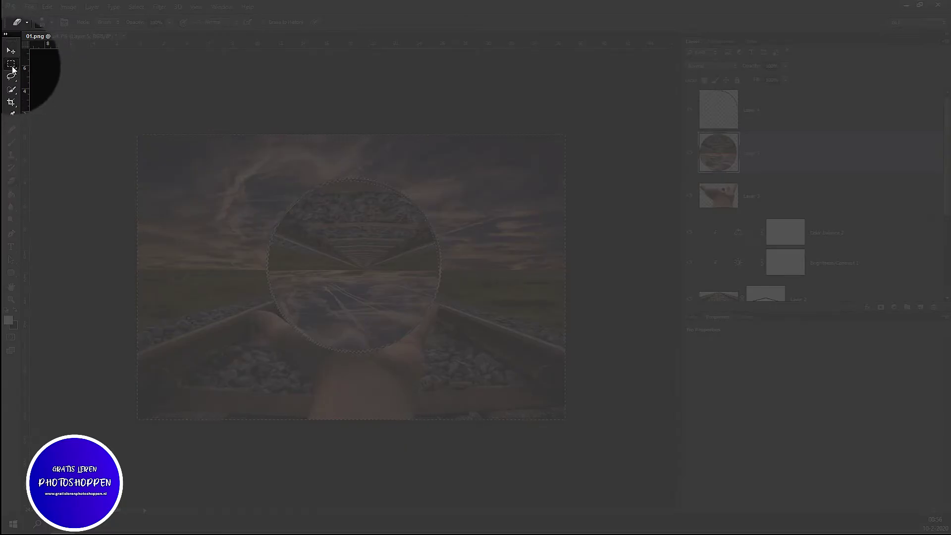
Step: Merge Layer 4 and Layer 5 into a single sphere layer
left_click(11, 66)
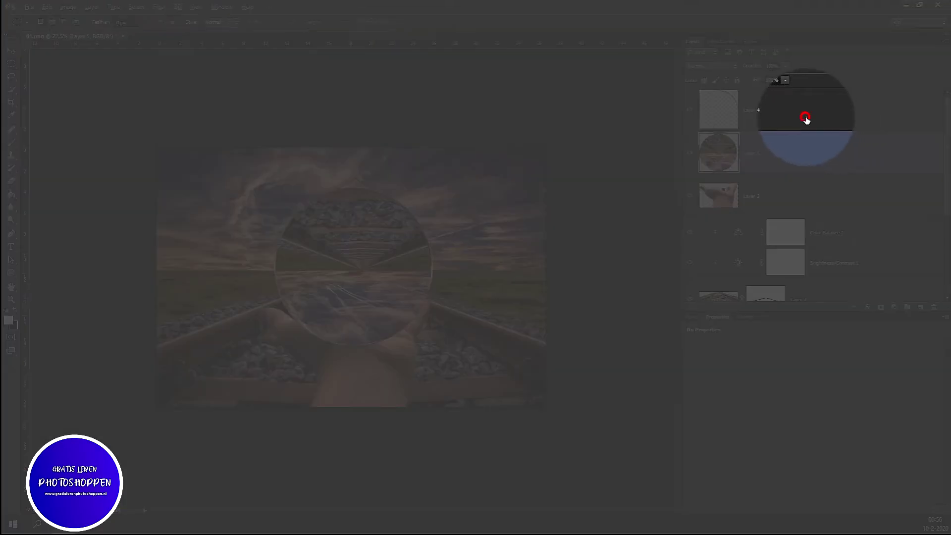
left_click(805, 118, "shift")
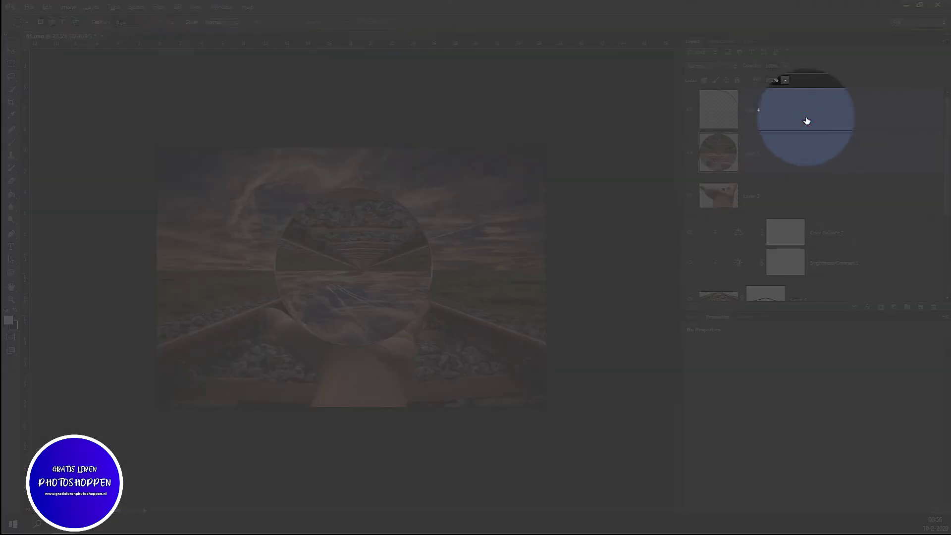
right_click(802, 144)
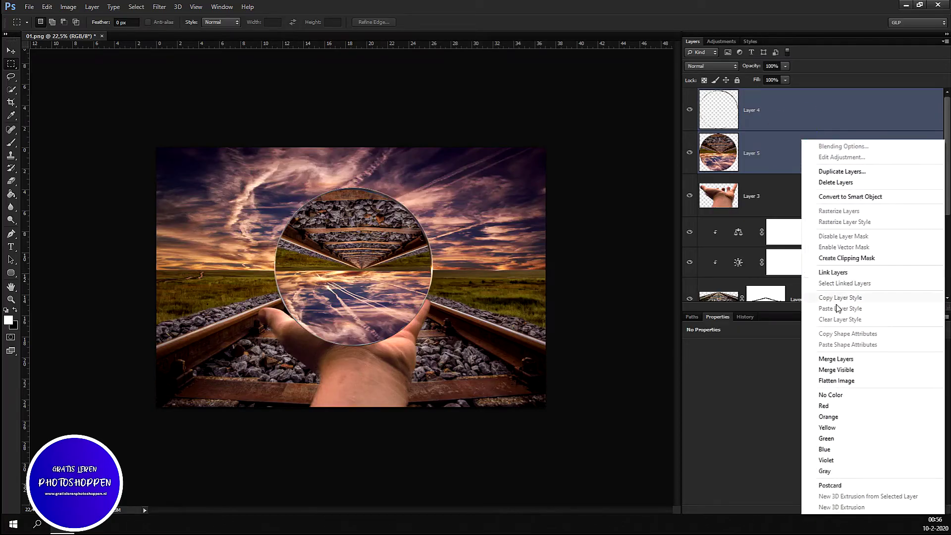
left_click(835, 358)
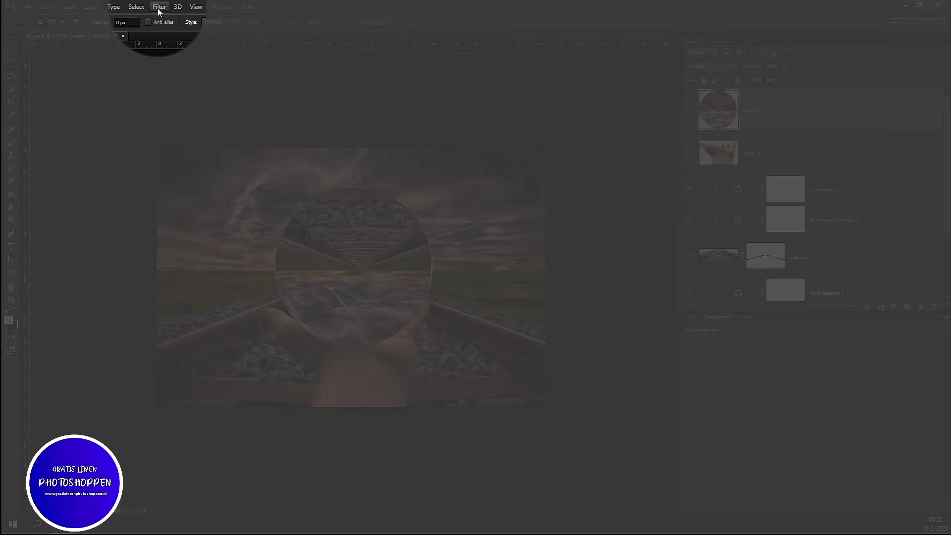
Step: Apply a slight Gaussian Blur to the merged sphere layer
left_click(158, 9)
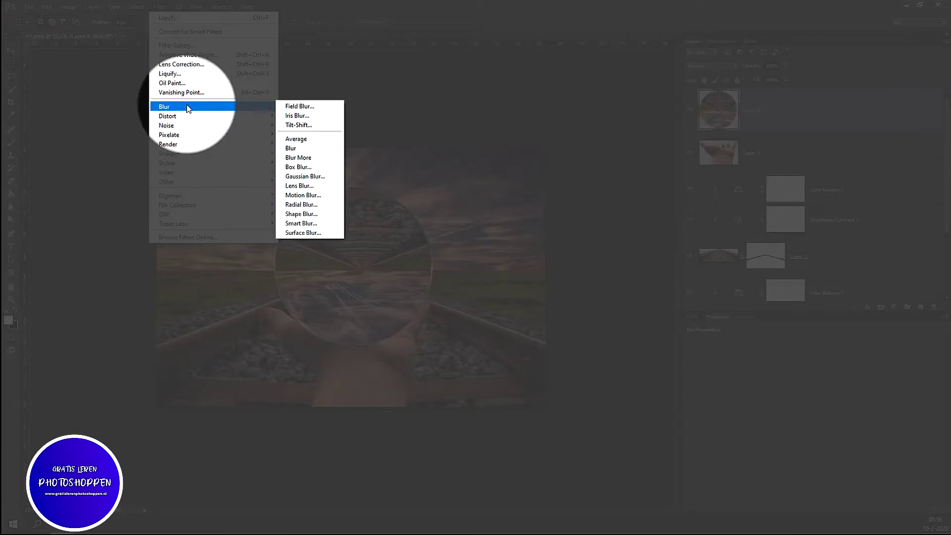
left_click(314, 176)
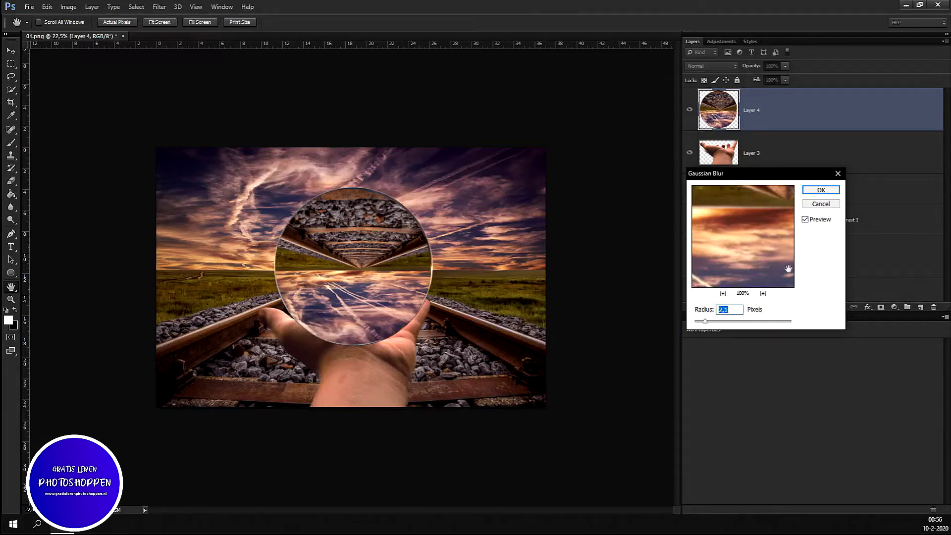
left_click(819, 191)
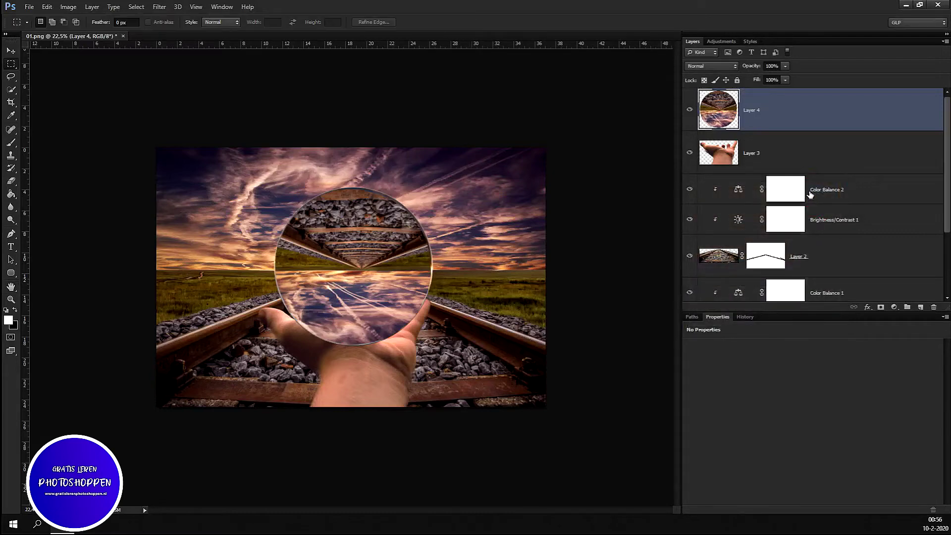
Step: Use Liquify's Bloat tool at brush size 1500 to bulge the sphere's centre and right side
left_click(159, 7)
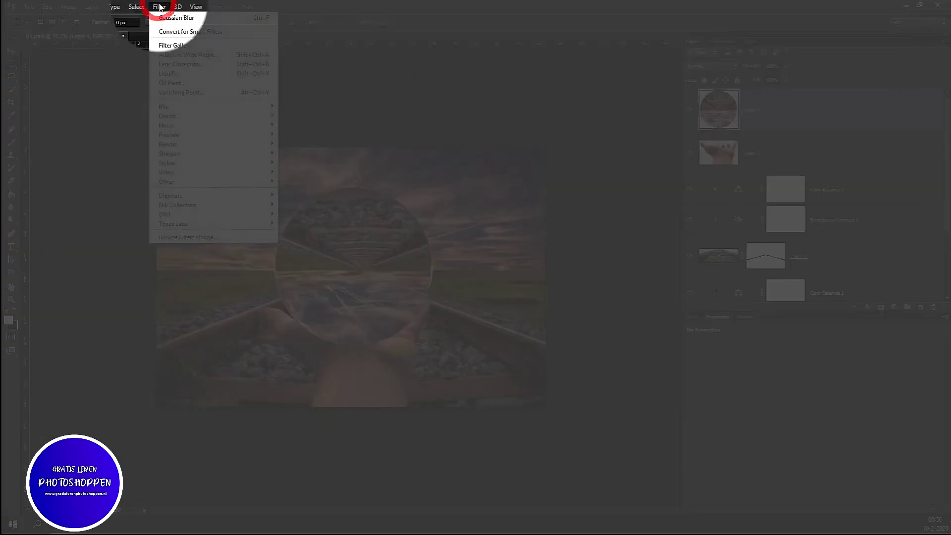
left_click(178, 74)
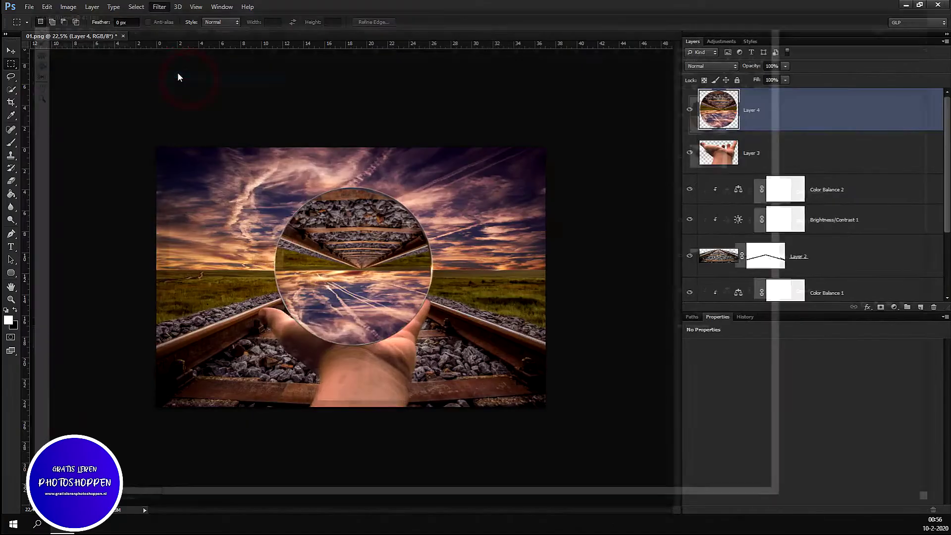
key("bracketright")
key("bracketright")
key("bracketright")
key("bracketright")
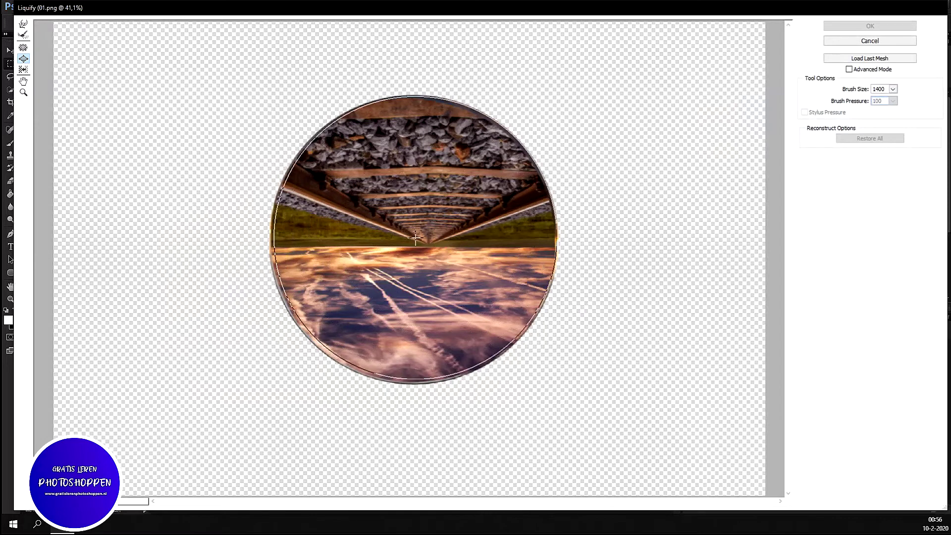
key("bracketright")
left_click(414, 238)
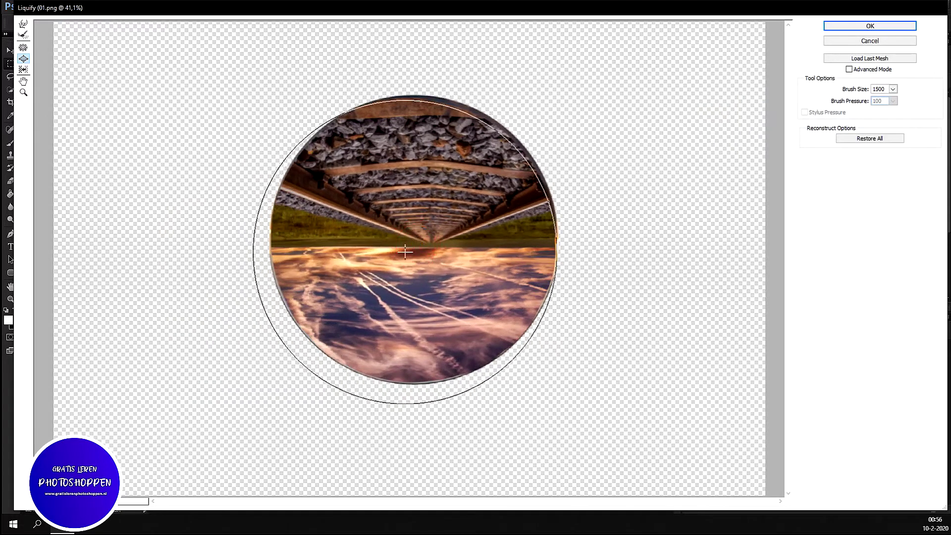
mouse_move(405, 251)
left_mouse_down()
mouse_move(405, 203)
mouse_move(403, 250)
left_mouse_up()
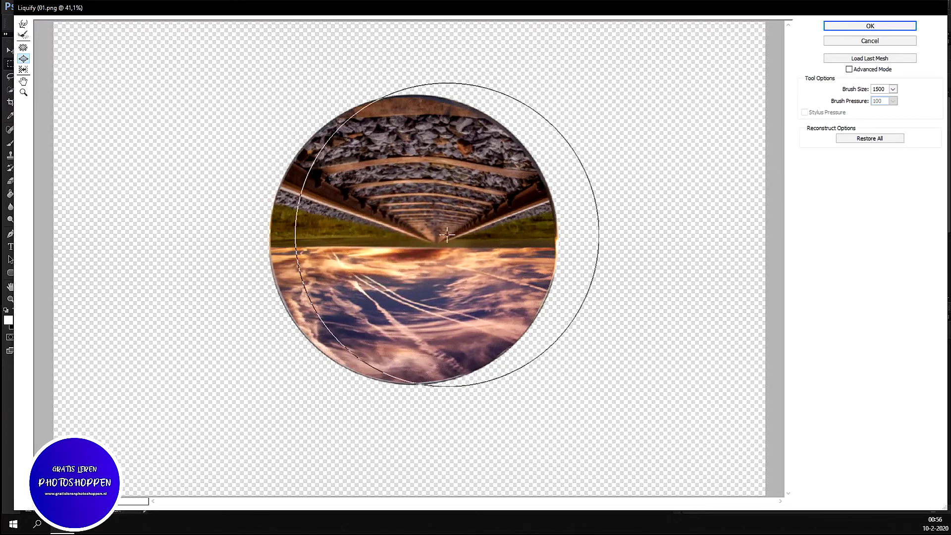
left_click_drag(509, 225, 475, 242)
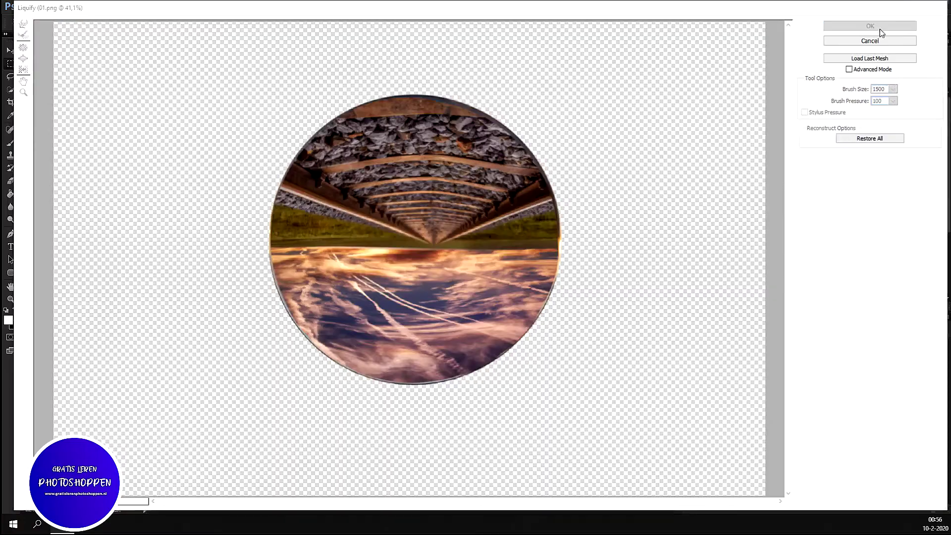
left_click(880, 29)
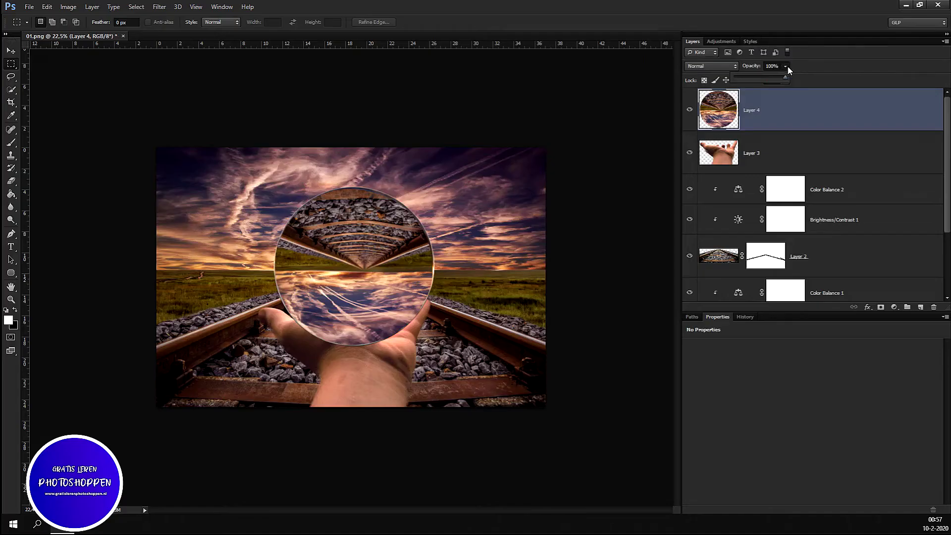
Step: Lower Layer 4's opacity to 82% and add a blank layer mask
left_click(785, 65)
mouse_move(786, 78)
left_mouse_down()
mouse_move(772, 95)
mouse_move(782, 93)
left_mouse_up()
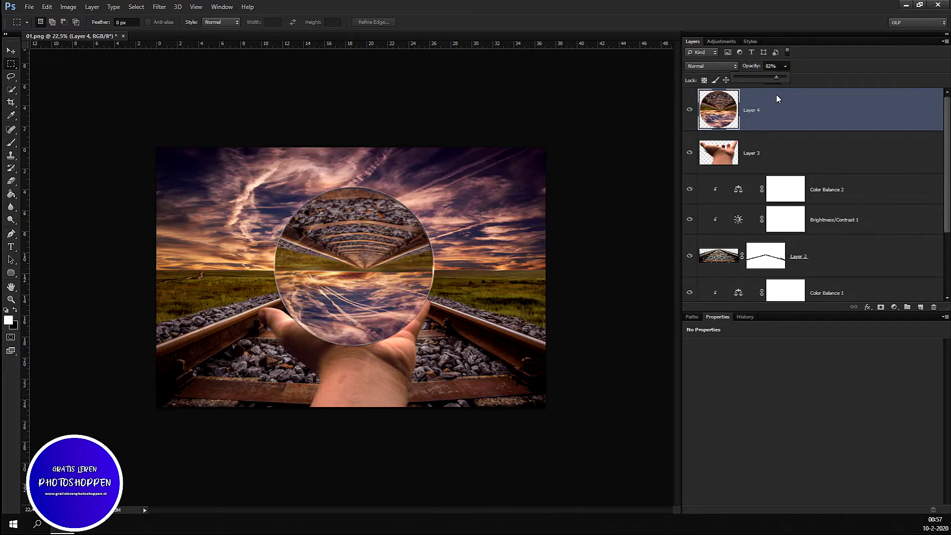
key("ctrl+0")
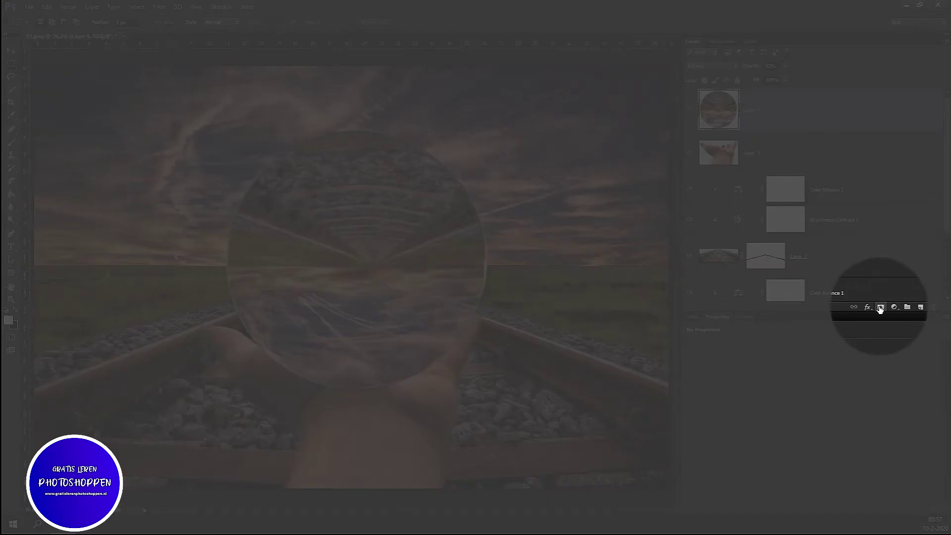
left_click(880, 307)
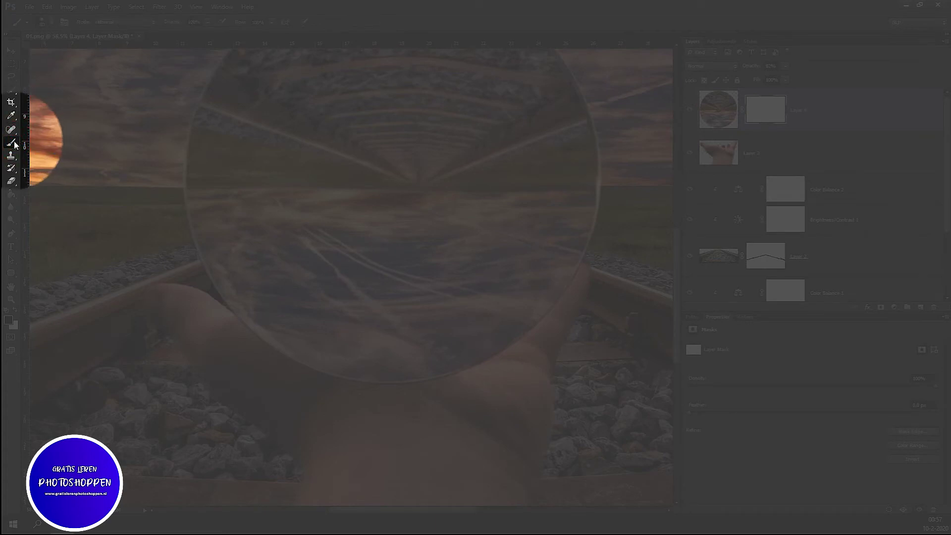
right_click(15, 144)
left_click(36, 142)
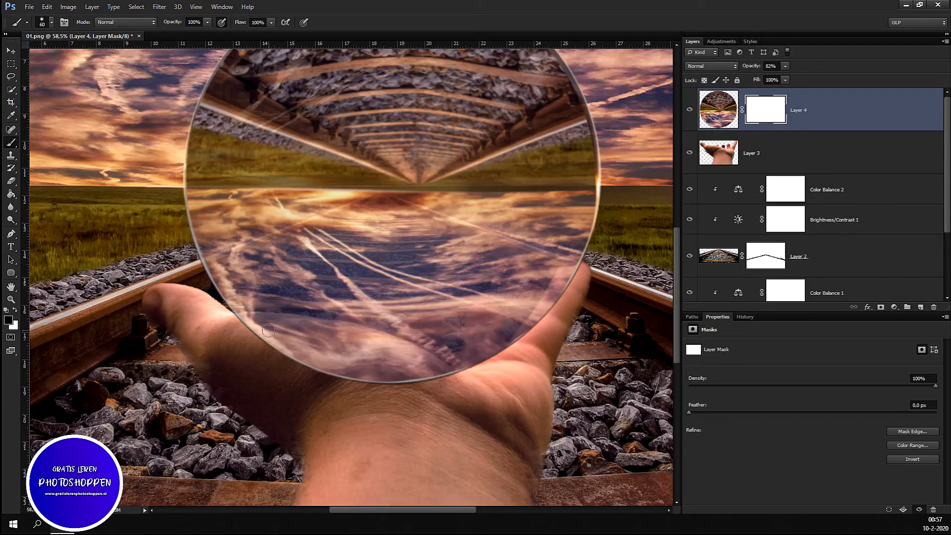
Step: Paint black on Layer 4's mask over the thumb so it shows through the glass
scroll(266, 350, "up", 1)
scroll(263, 348, "up", 1)
scroll(255, 349, "up", 2)
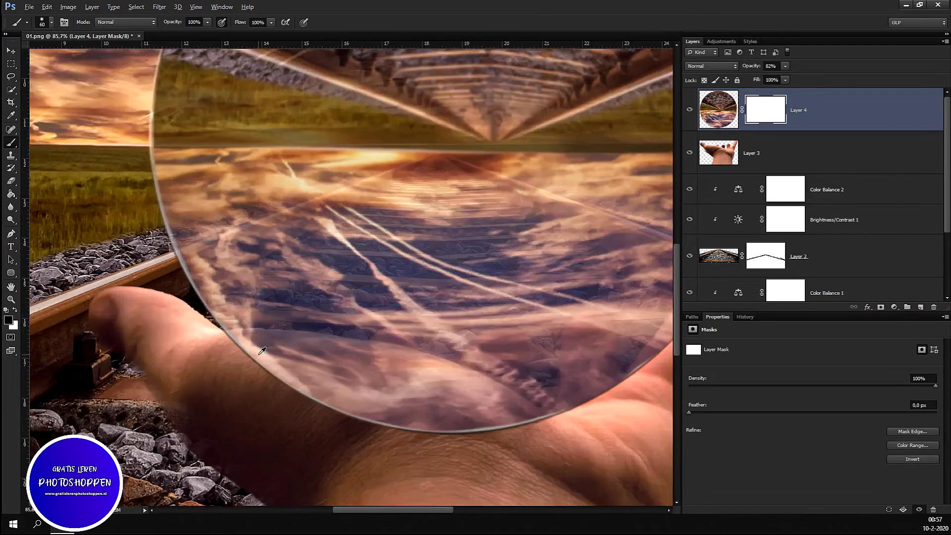
scroll(247, 352, "up", 2)
mouse_move(227, 339)
left_mouse_down()
mouse_move(395, 354)
mouse_move(573, 407)
mouse_move(654, 448)
mouse_move(455, 397)
mouse_move(282, 376)
mouse_move(322, 357)
mouse_move(253, 363)
left_mouse_up()
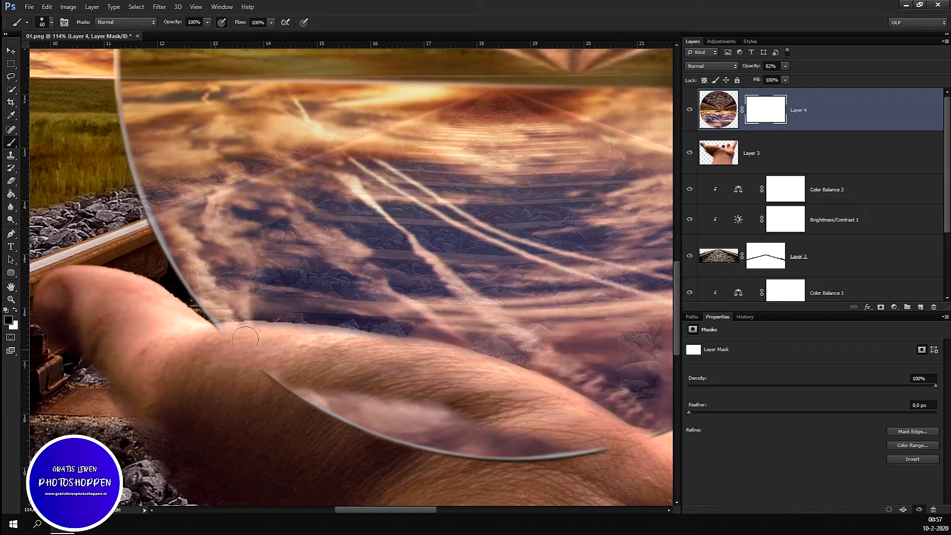
mouse_move(213, 337)
left_mouse_down()
mouse_move(346, 396)
mouse_move(474, 412)
mouse_move(369, 427)
mouse_move(553, 455)
mouse_move(473, 429)
left_mouse_up()
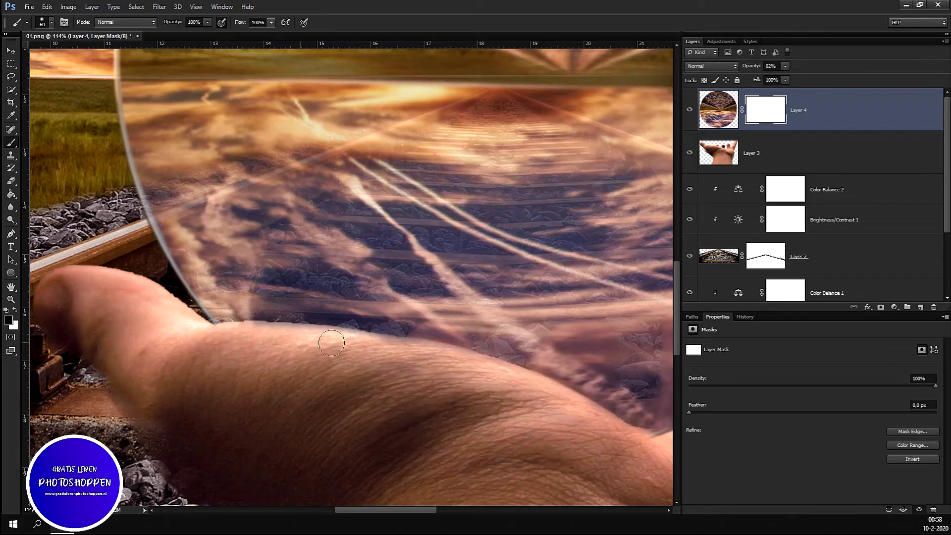
mouse_move(344, 346)
left_mouse_down()
mouse_move(262, 336)
mouse_move(306, 343)
left_mouse_up()
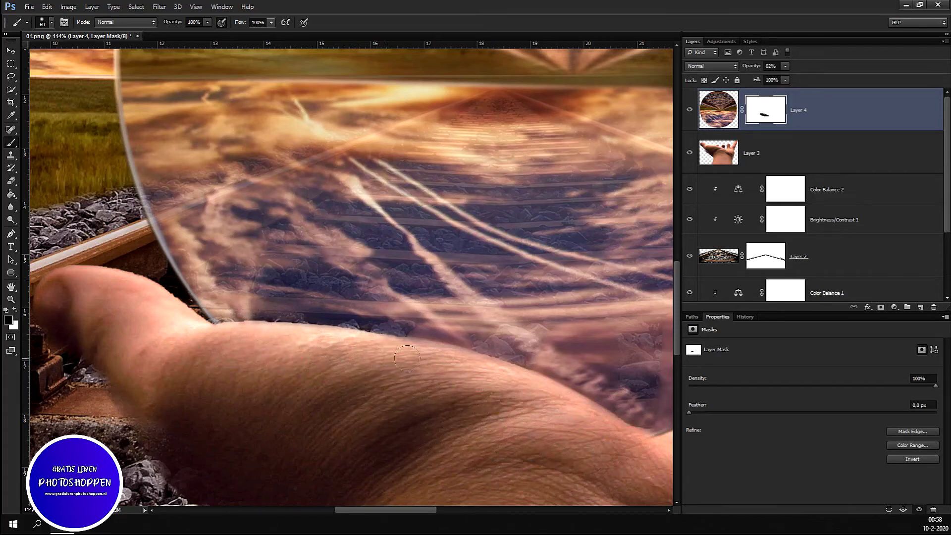
scroll(533, 398, "down", 5)
scroll(595, 410, "up", 2)
scroll(595, 409, "up", 3)
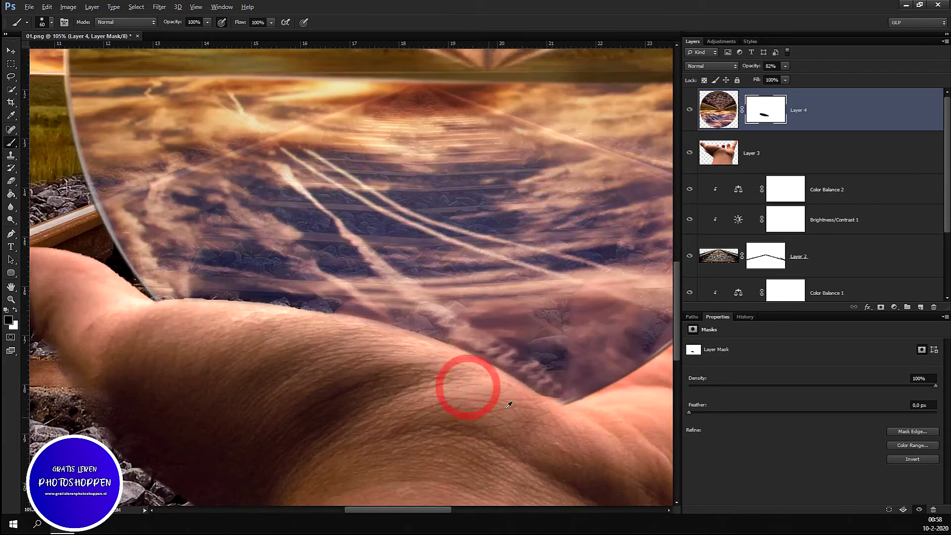
scroll(485, 391, "down", 5)
scroll(573, 403, "up", 2)
scroll(647, 350, "up", 1)
scroll(658, 301, "up", 1)
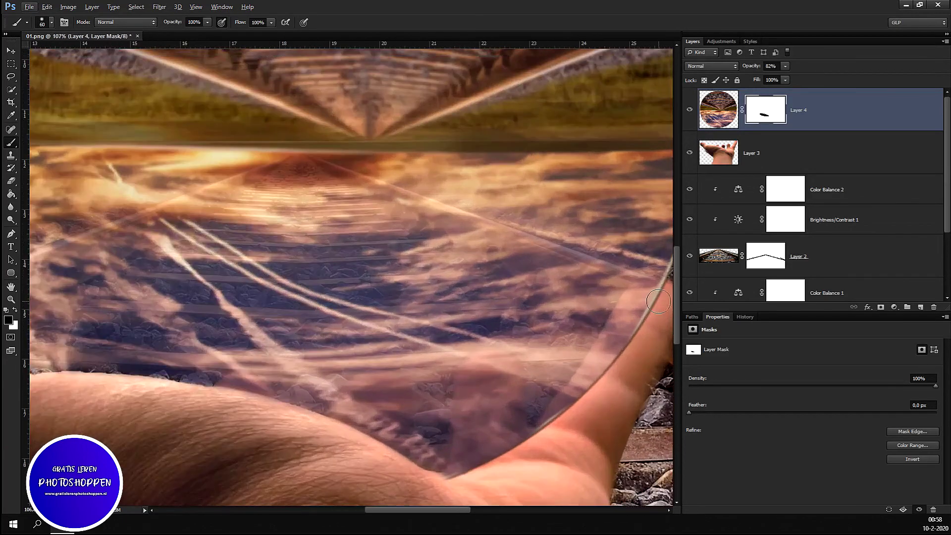
Step: Mask out the glass over the right fingertip and the dark edge between the fingers
mouse_move(663, 297)
left_mouse_down()
mouse_move(639, 308)
mouse_move(536, 456)
left_mouse_up()
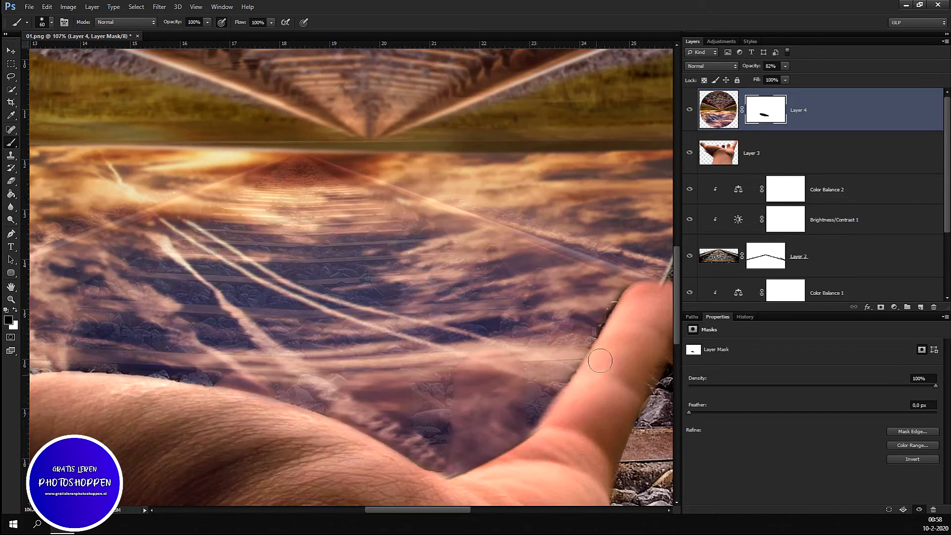
left_click_drag(597, 366, 548, 431)
left_click_drag(484, 484, 445, 488)
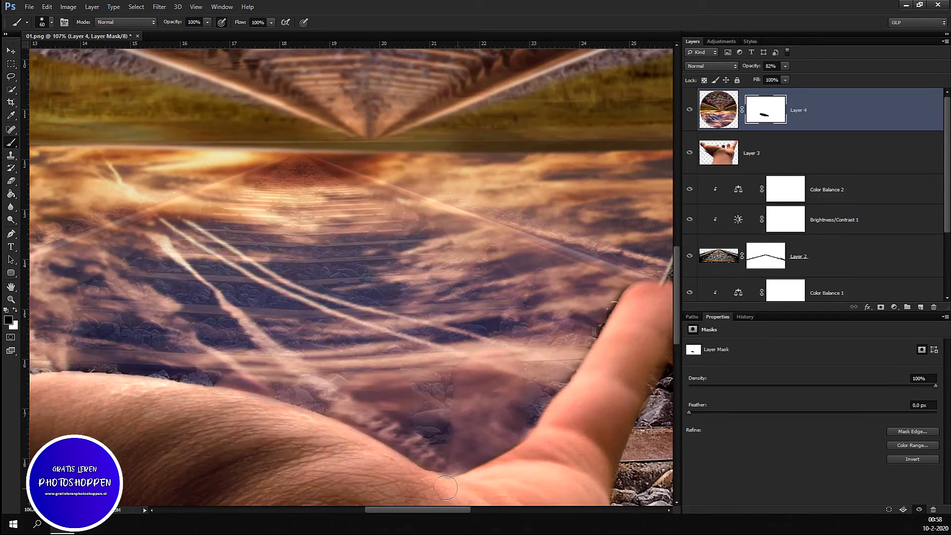
scroll(634, 346, "up", 3)
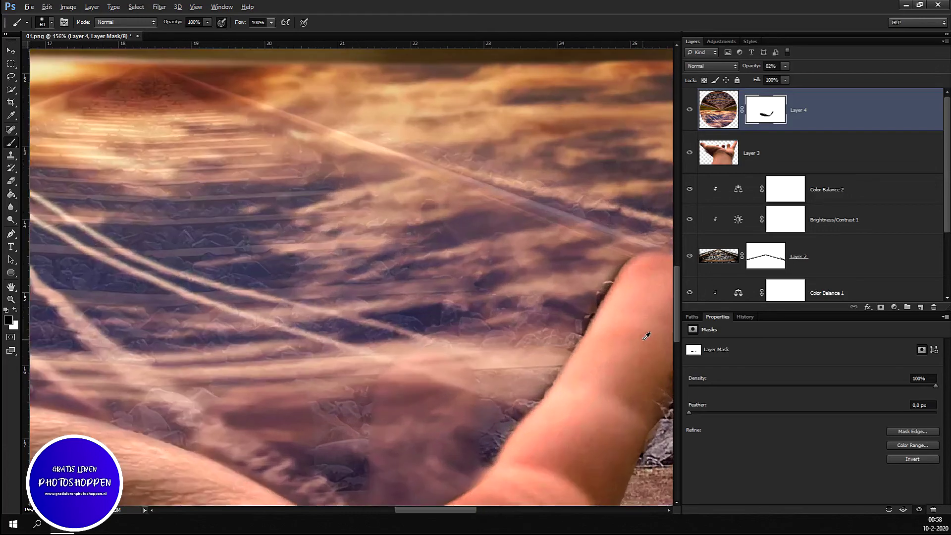
Step: Paint white to restore some glass along the finger edge, then fit the composite in the window
left_click(16, 311)
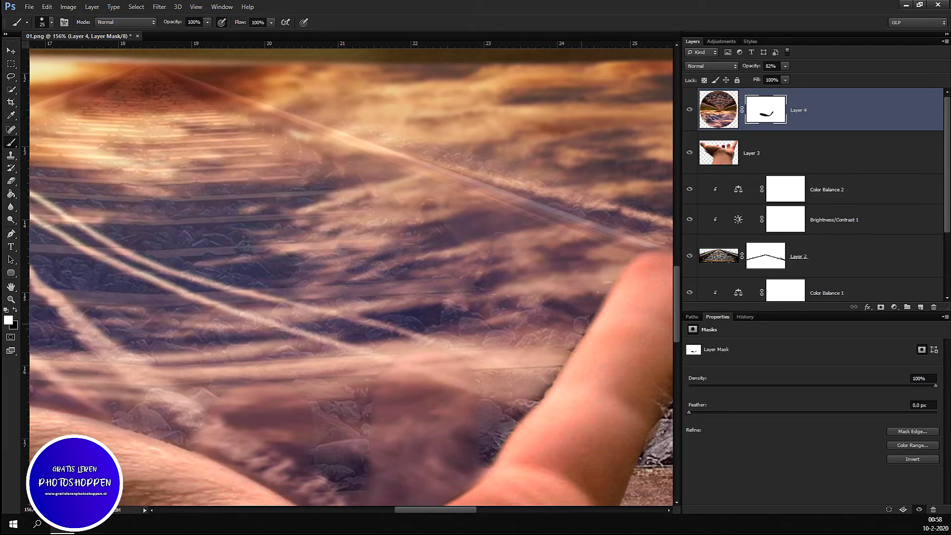
left_click_drag(520, 405, 499, 416)
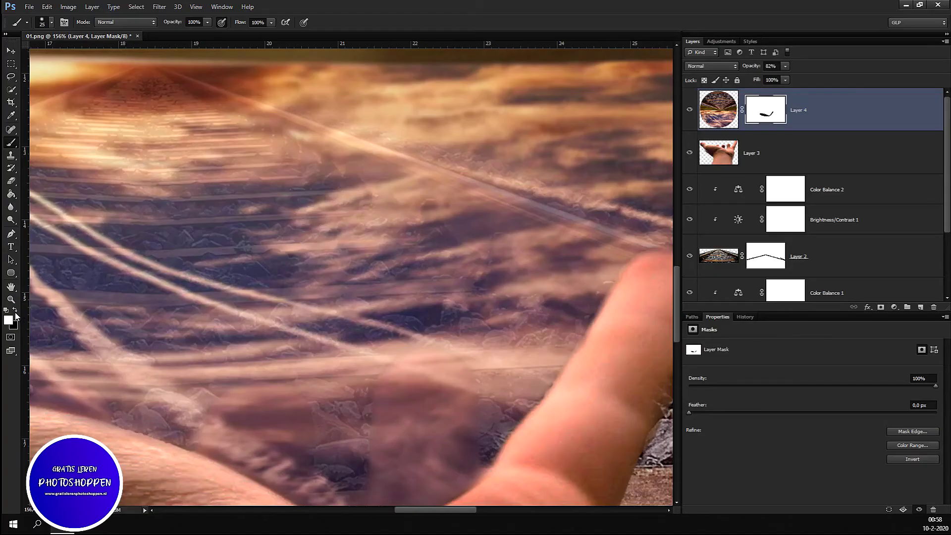
left_click(16, 310)
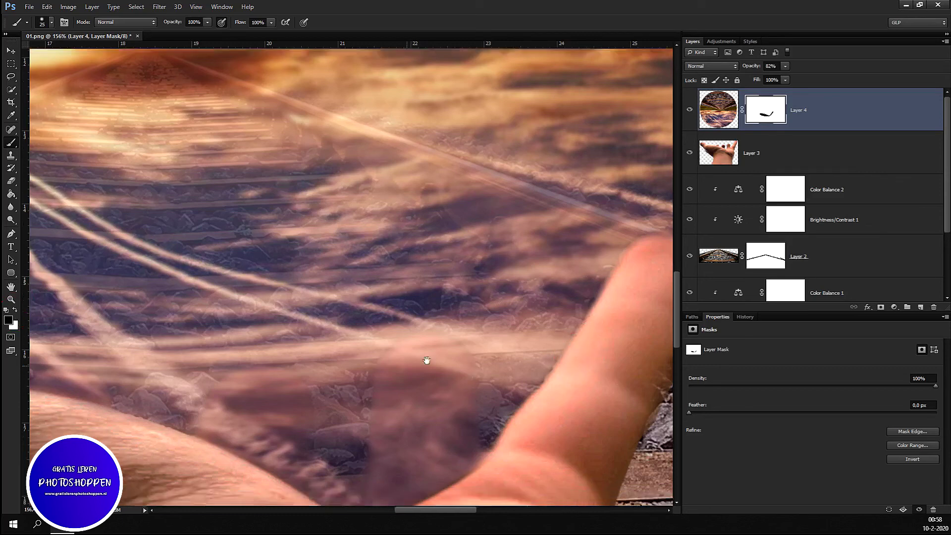
key("ctrl+0")
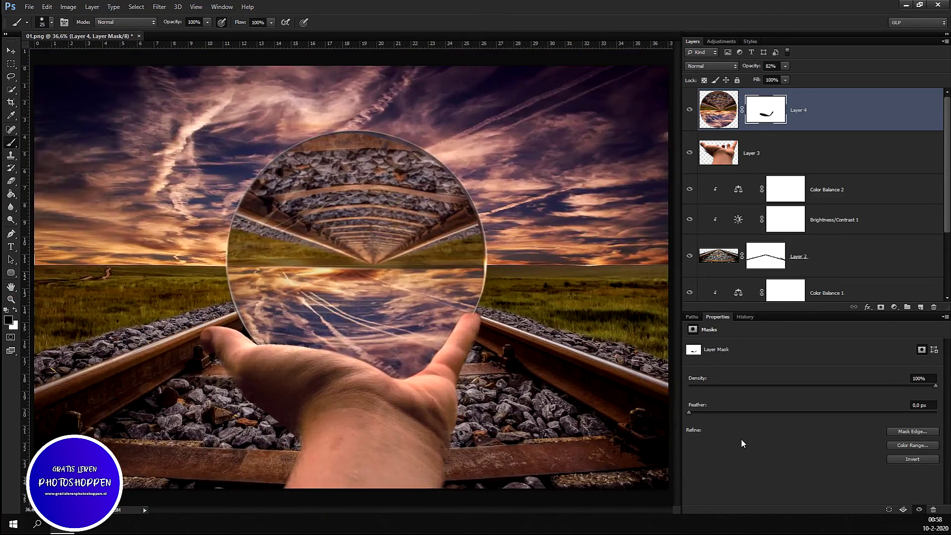